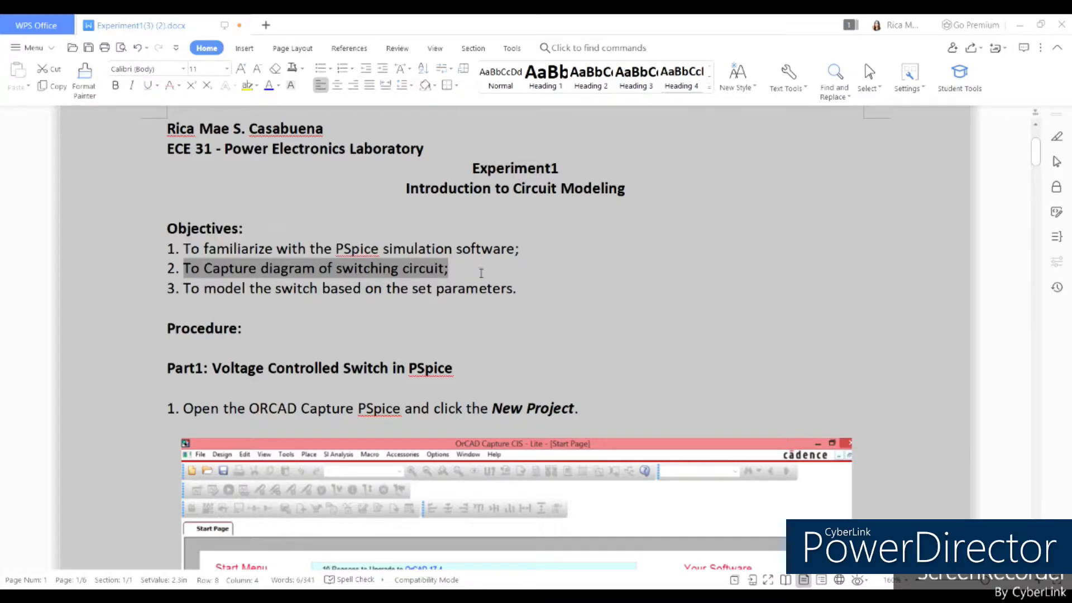
Highlight the third objective, on modelling the switch from set parameters, in the experiment document.
{"action": "left_click_drag", "start_coordinate": [521, 293], "coordinate": [184, 288]}
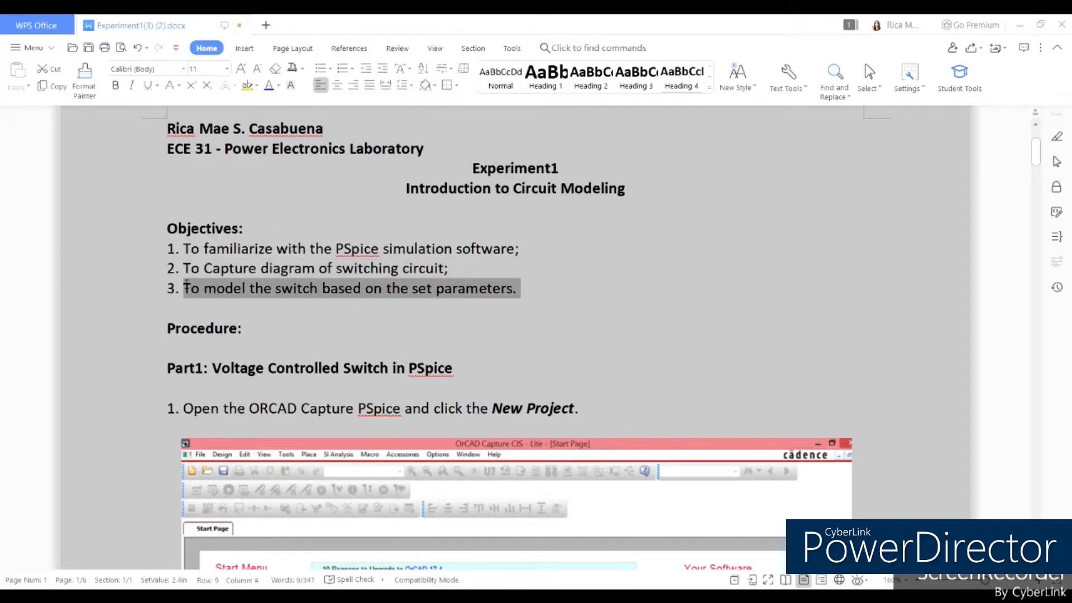
{"action": "left_click", "coordinate": [684, 279]}
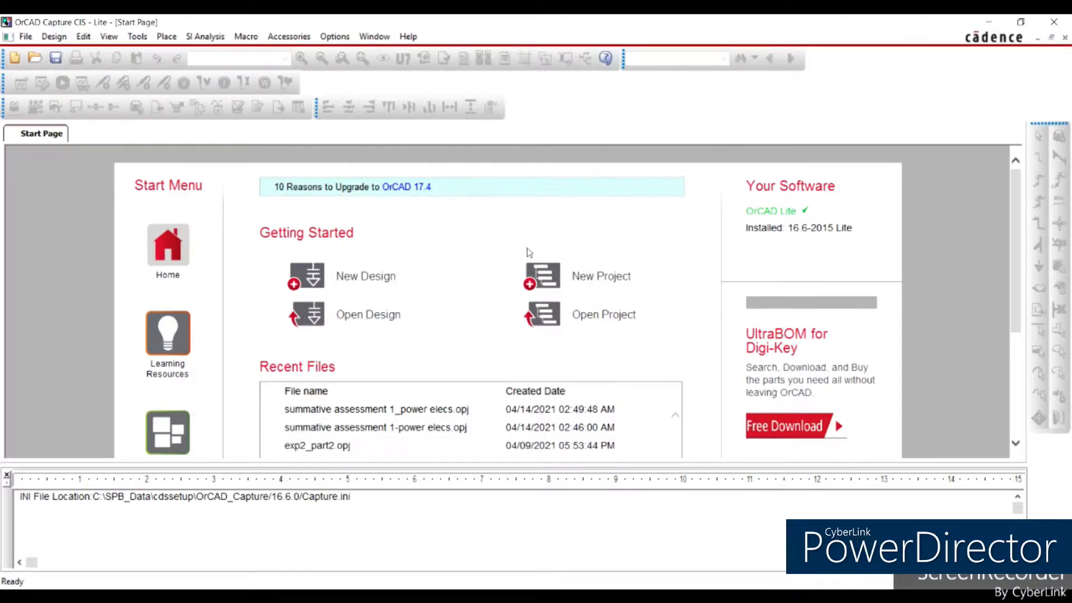
Start a new Analog or Mixed A/D project named Experiment1 and browse its location to the THIRD YEAR_2nd SEM folder.
{"action": "left_click", "coordinate": [614, 279]}
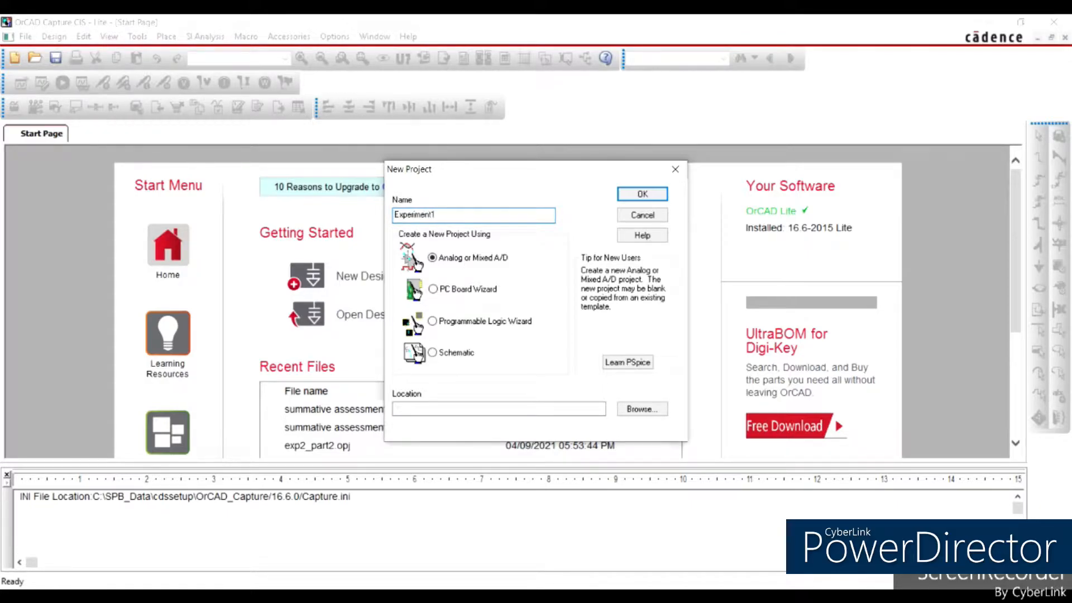
{"action": "left_click", "coordinate": [642, 410]}
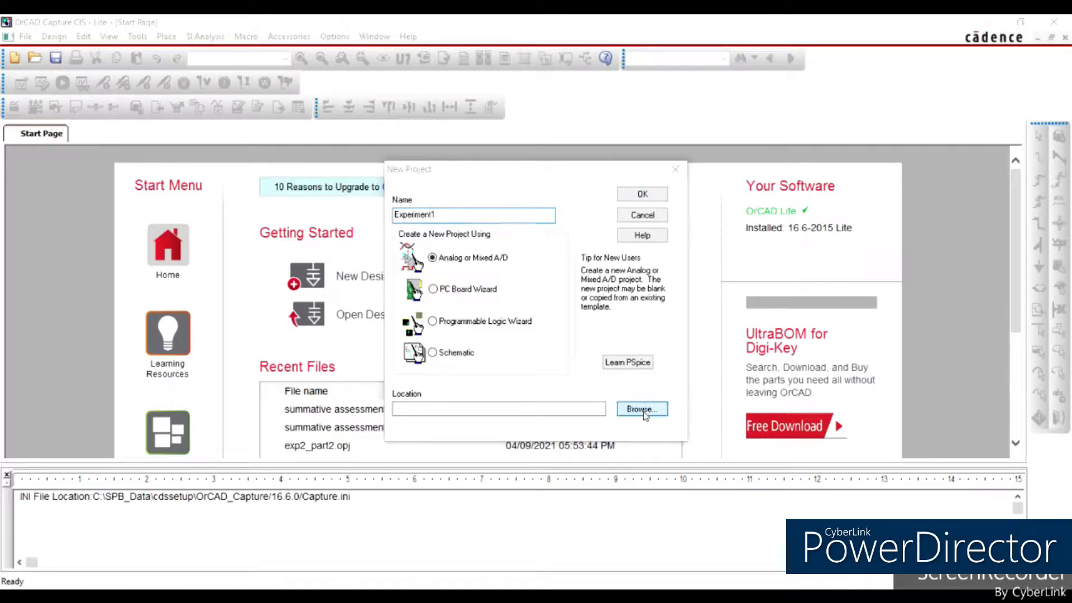
{"action": "double_click", "coordinate": [498, 276]}
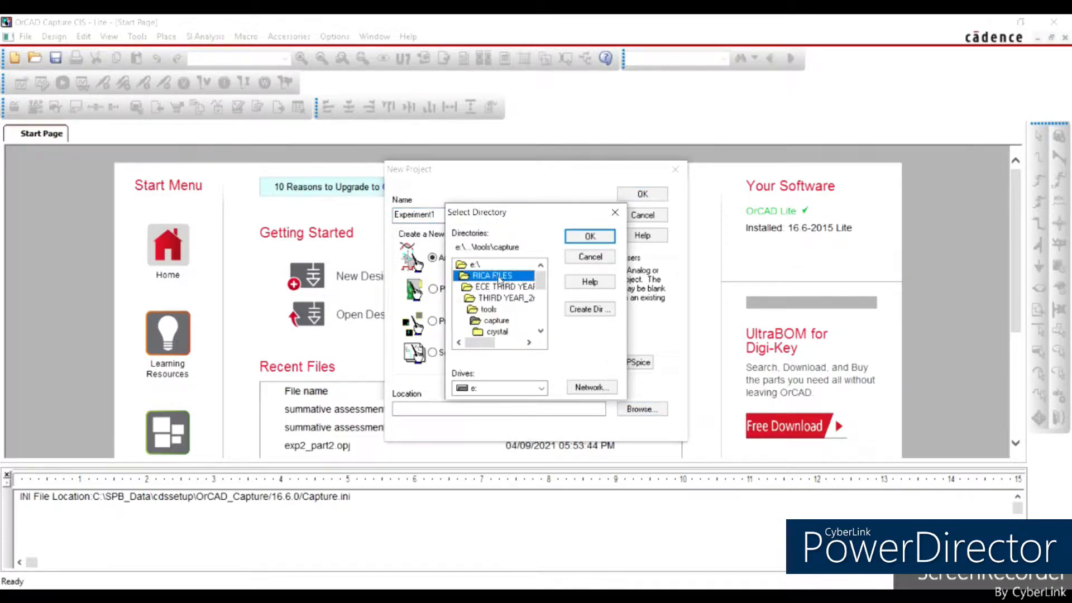
{"action": "double_click", "coordinate": [510, 320]}
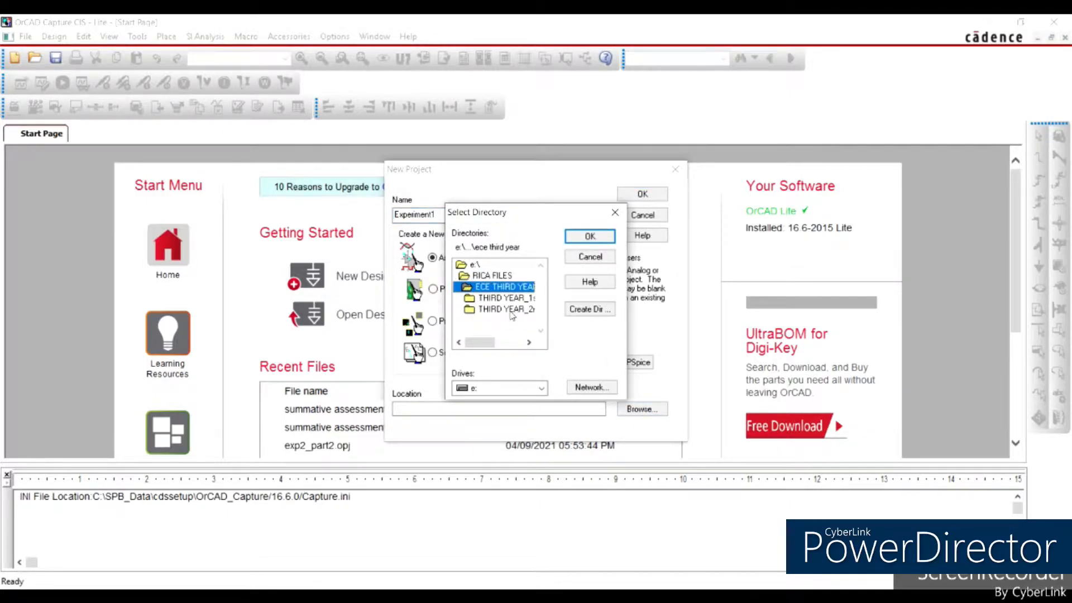
{"action": "double_click", "coordinate": [511, 310]}
Choose the POWER ELECS-LAB folder as the new project's location.
{"action": "scroll", "coordinate": [510, 313], "scroll_direction": "down", "scroll_amount": 3}
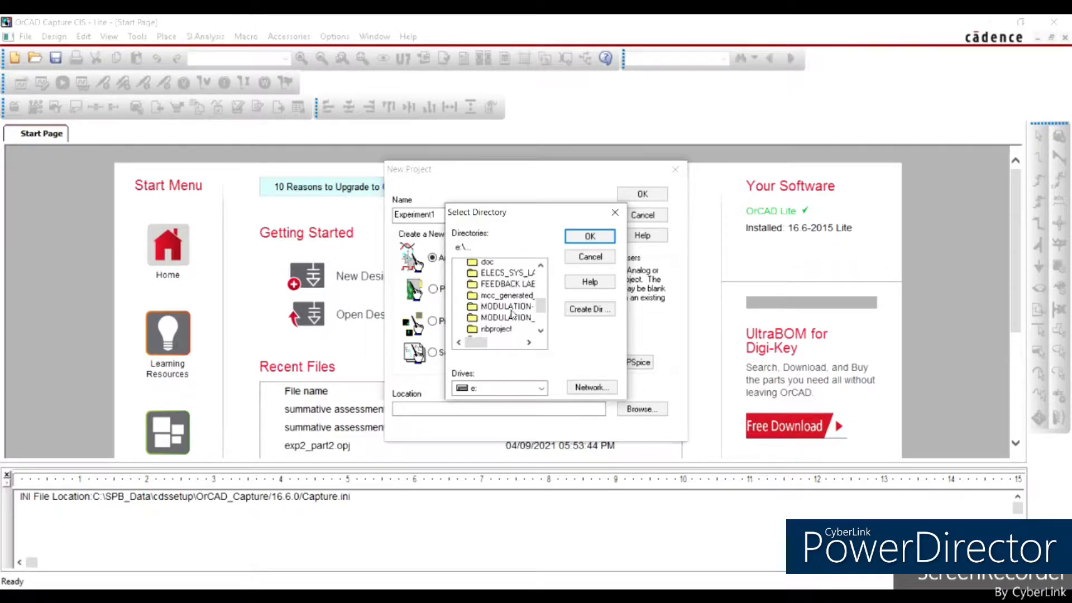
{"action": "scroll", "coordinate": [513, 307], "scroll_direction": "down", "scroll_amount": 2}
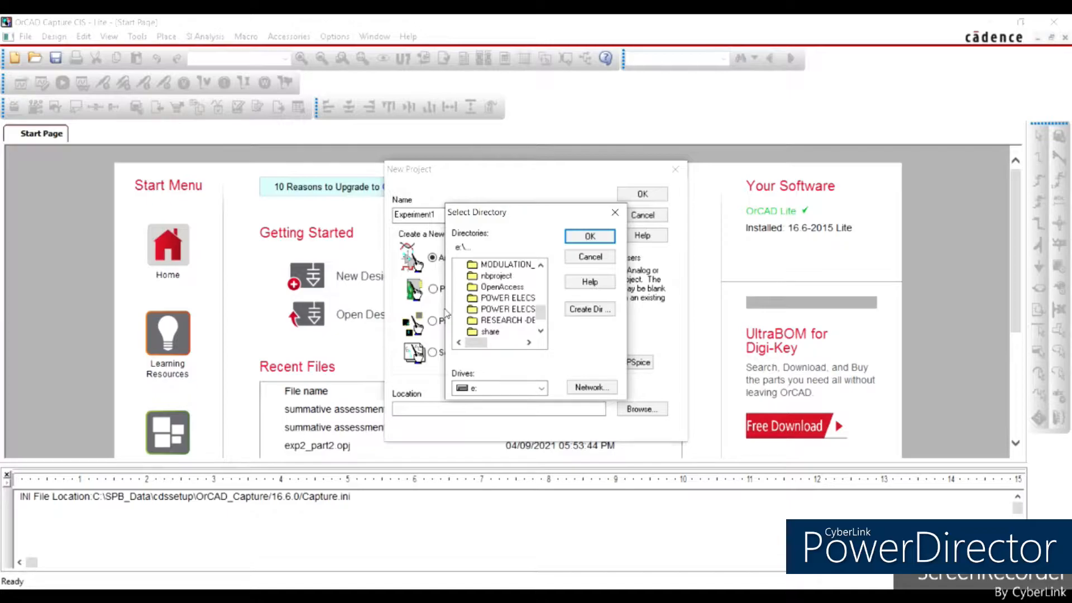
{"action": "scroll", "coordinate": [520, 304], "scroll_direction": "up", "scroll_amount": 5}
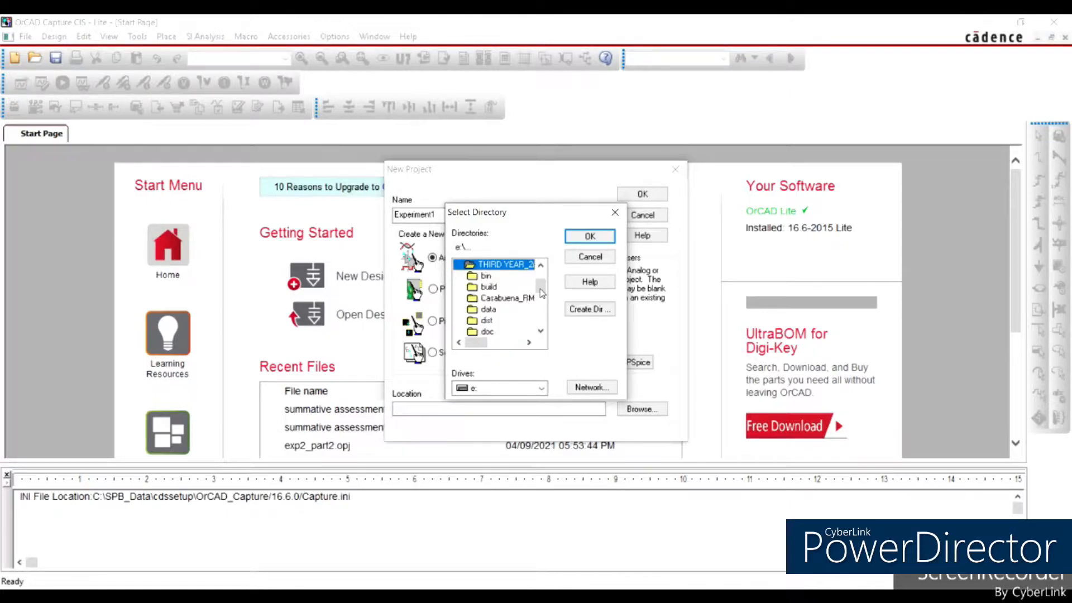
{"action": "scroll", "coordinate": [541, 293], "scroll_direction": "down", "scroll_amount": 4}
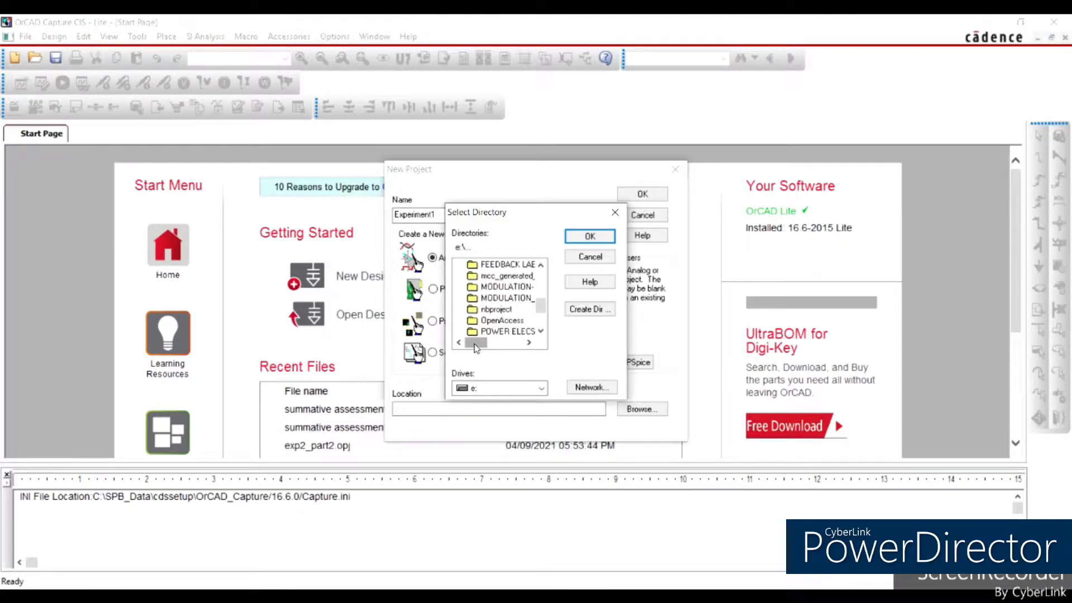
{"action": "left_click_drag", "start_coordinate": [476, 347], "coordinate": [481, 347]}
{"action": "scroll", "coordinate": [522, 328], "scroll_direction": "down", "scroll_amount": 1}
{"action": "left_click", "coordinate": [522, 322]}
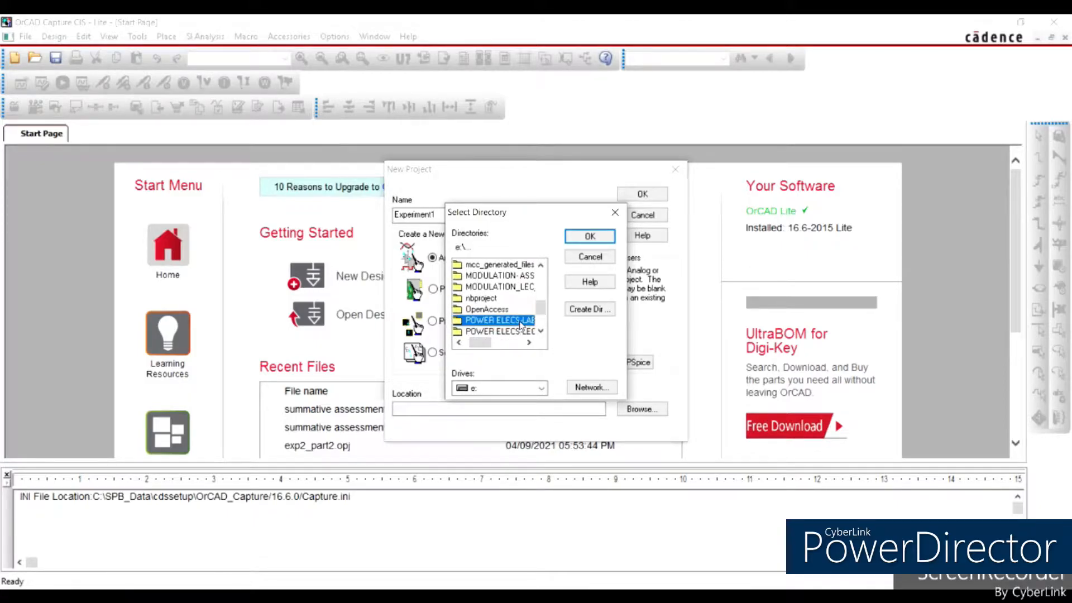
{"action": "left_click", "coordinate": [591, 387]}
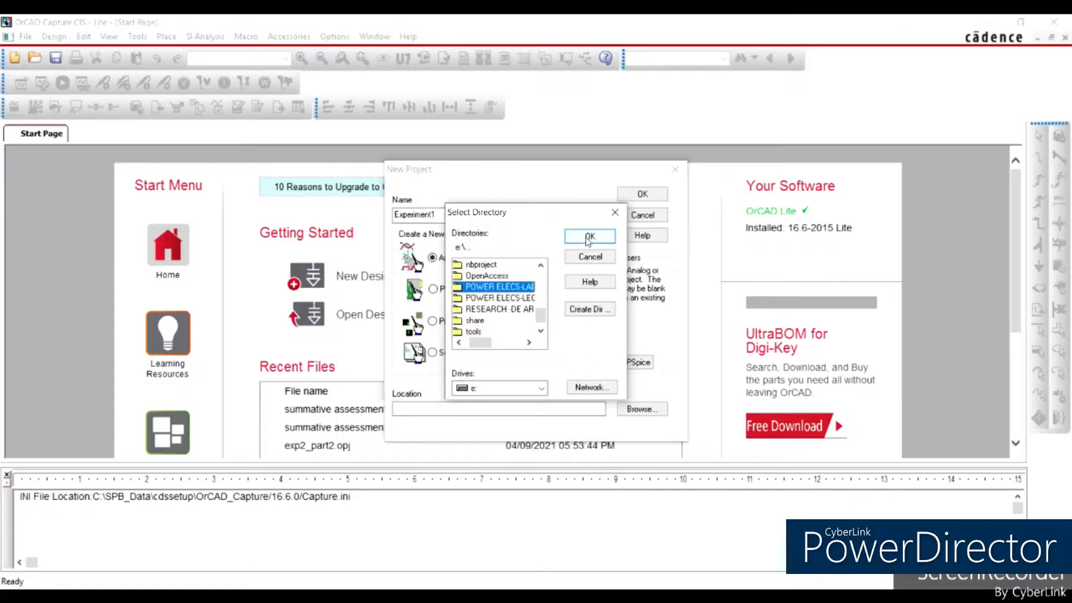
{"action": "left_click", "coordinate": [588, 237]}
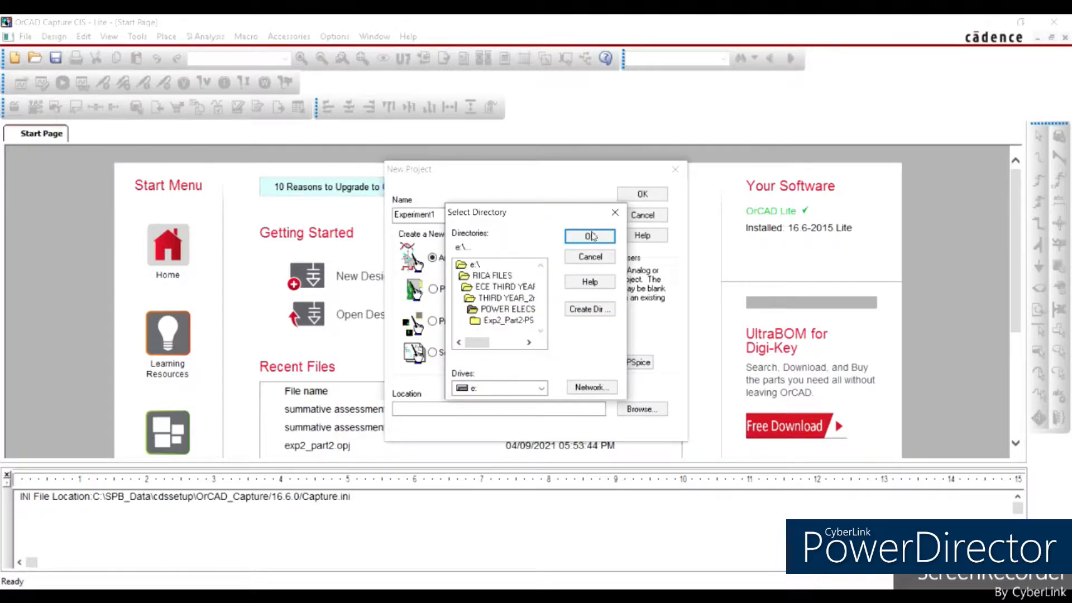
{"action": "left_click", "coordinate": [590, 239]}
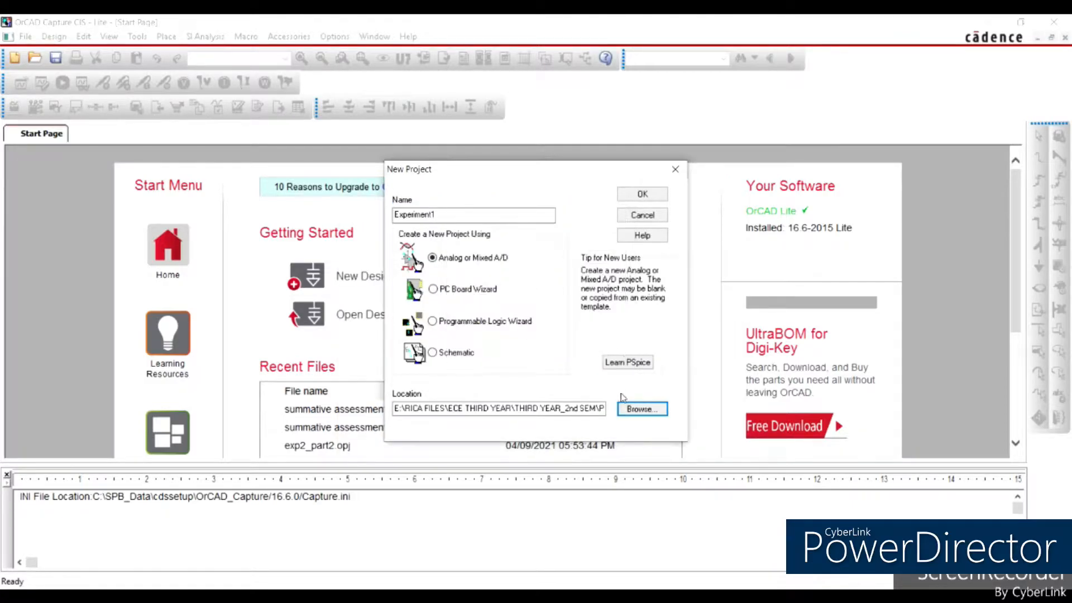
Confirm the new project settings and create it as a blank PSpice project.
{"action": "left_click", "coordinate": [644, 199]}
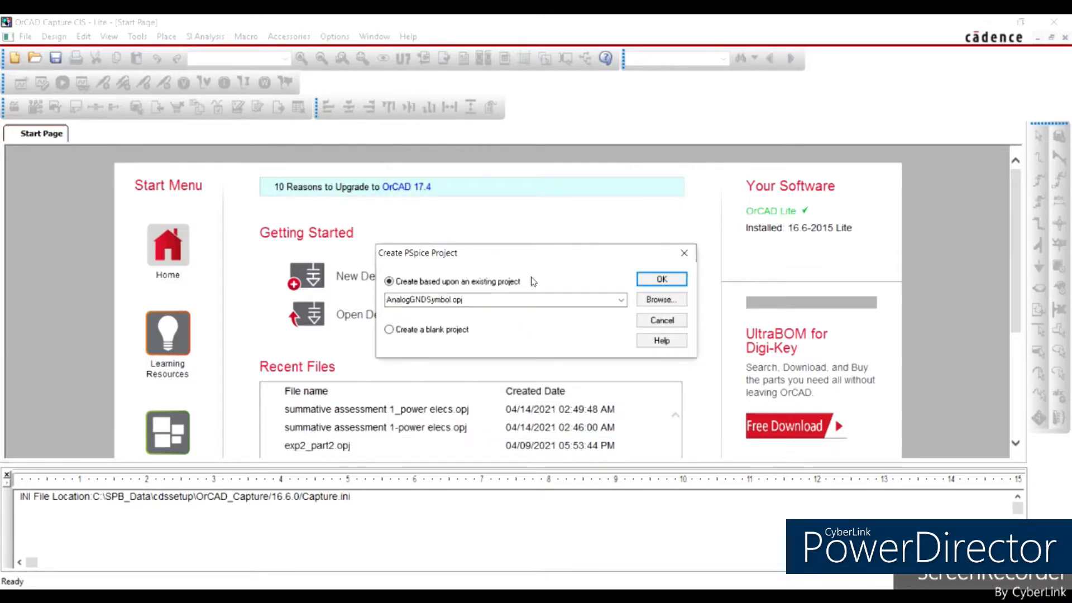
{"action": "left_click", "coordinate": [389, 329]}
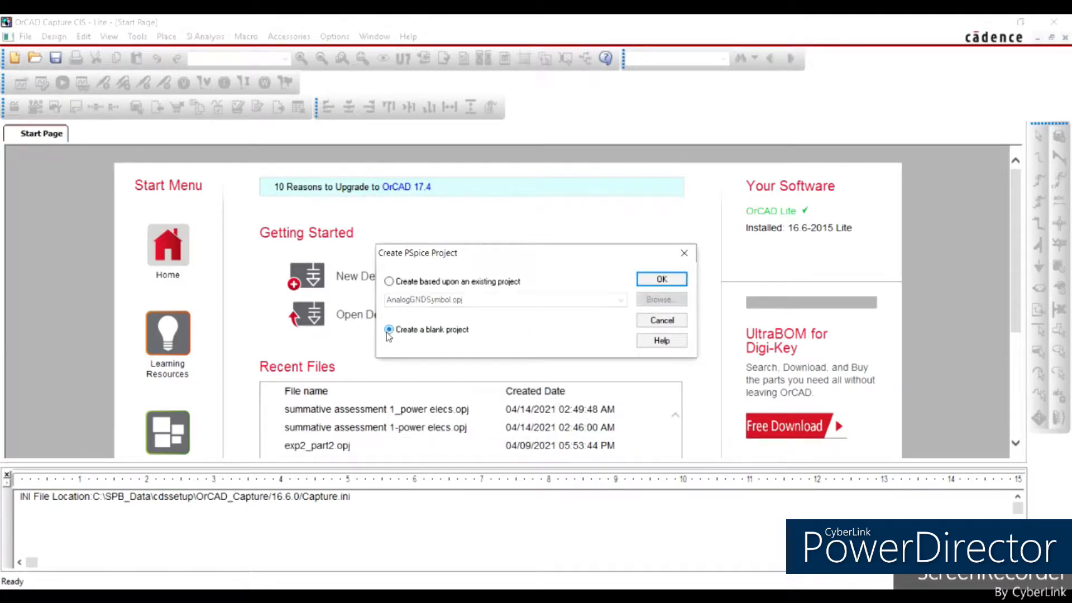
{"action": "left_click", "coordinate": [642, 284]}
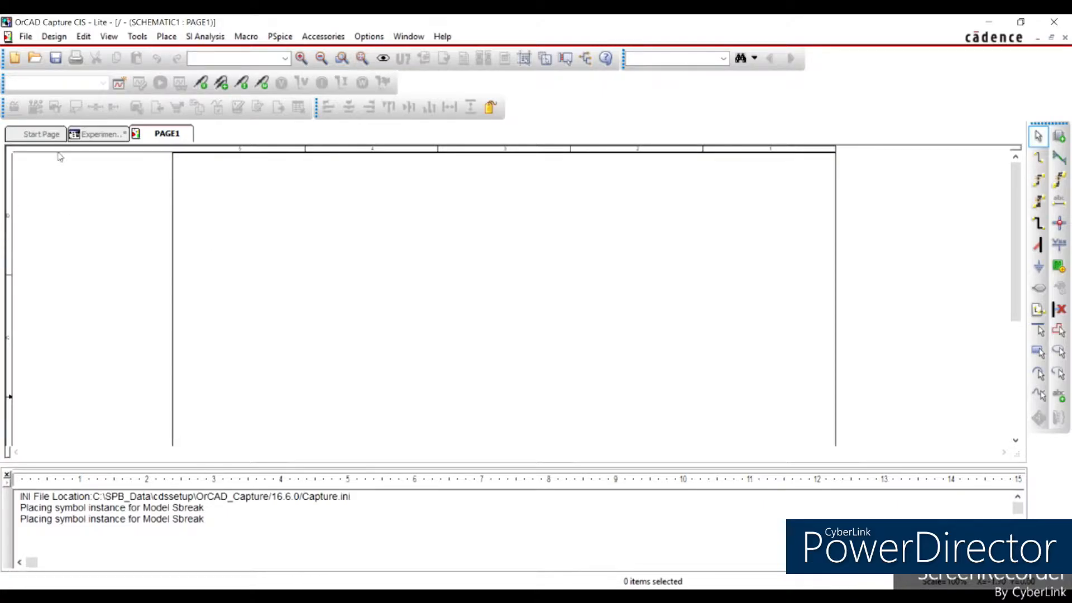
Place a PSpice pulse voltage source (VPULSE) on the left part of the schematic page.
{"action": "left_click", "coordinate": [176, 37]}
{"action": "key", "text": "p"}
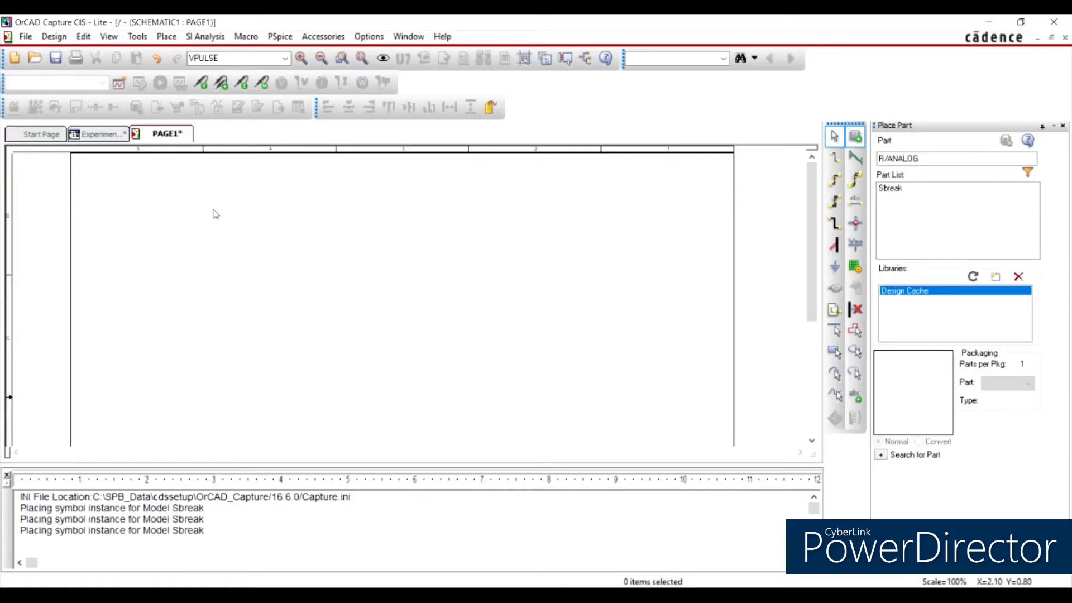
{"action": "left_click", "coordinate": [166, 36]}
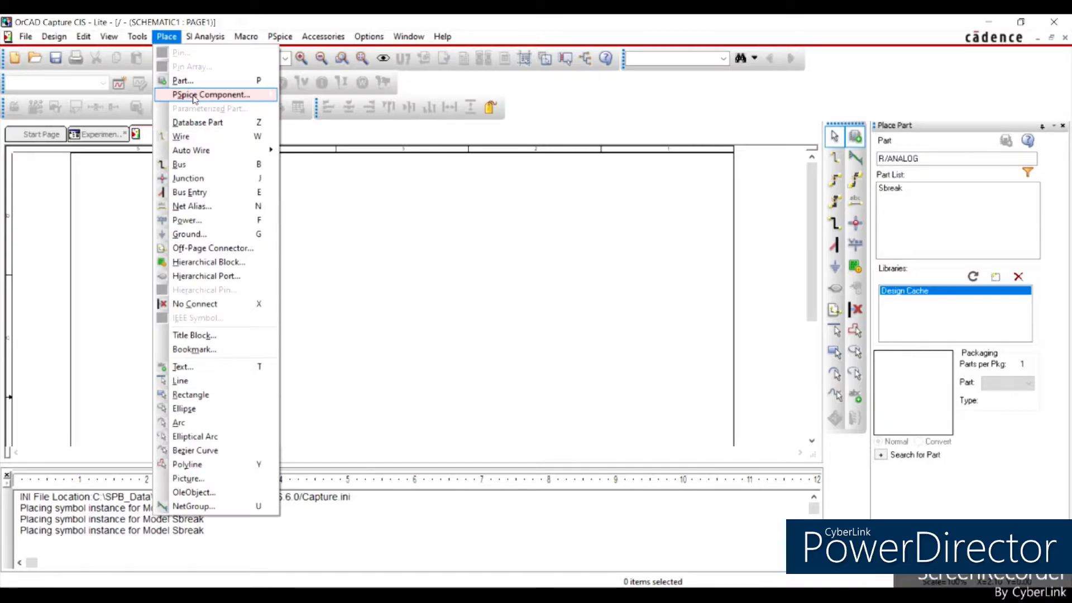
{"action": "mouse_move", "coordinate": [206, 95]}
{"action": "mouse_move", "coordinate": [328, 209]}
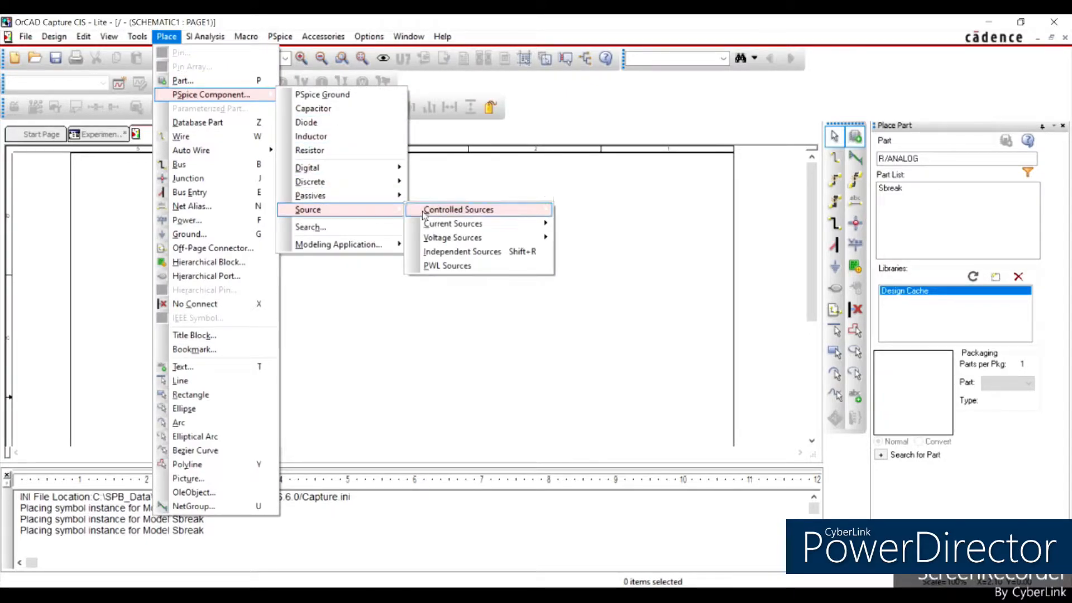
{"action": "mouse_move", "coordinate": [472, 237]}
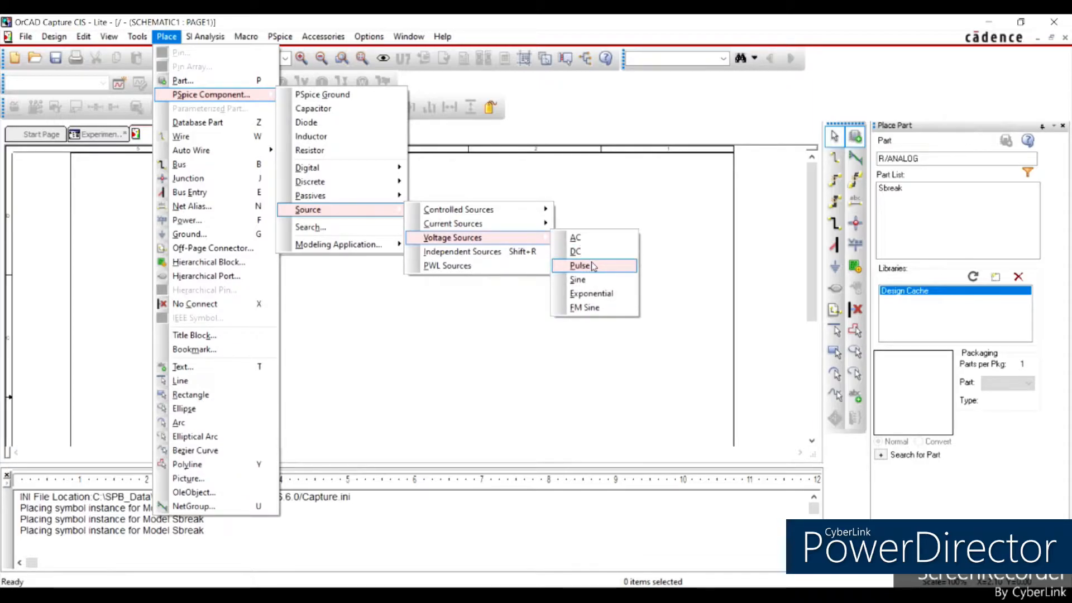
{"action": "left_click", "coordinate": [580, 265]}
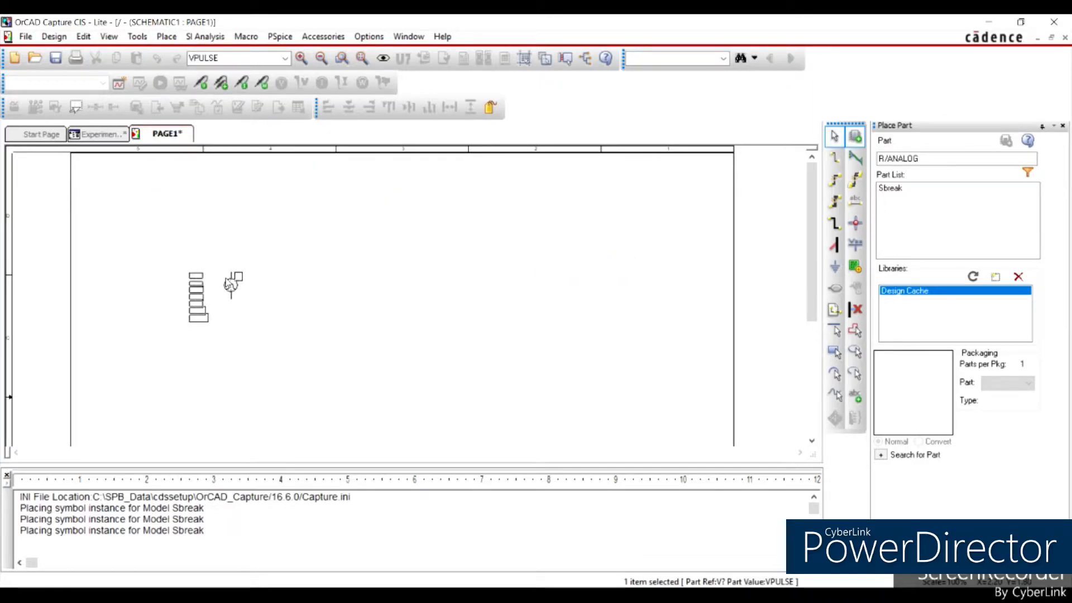
{"action": "left_click", "coordinate": [226, 279]}
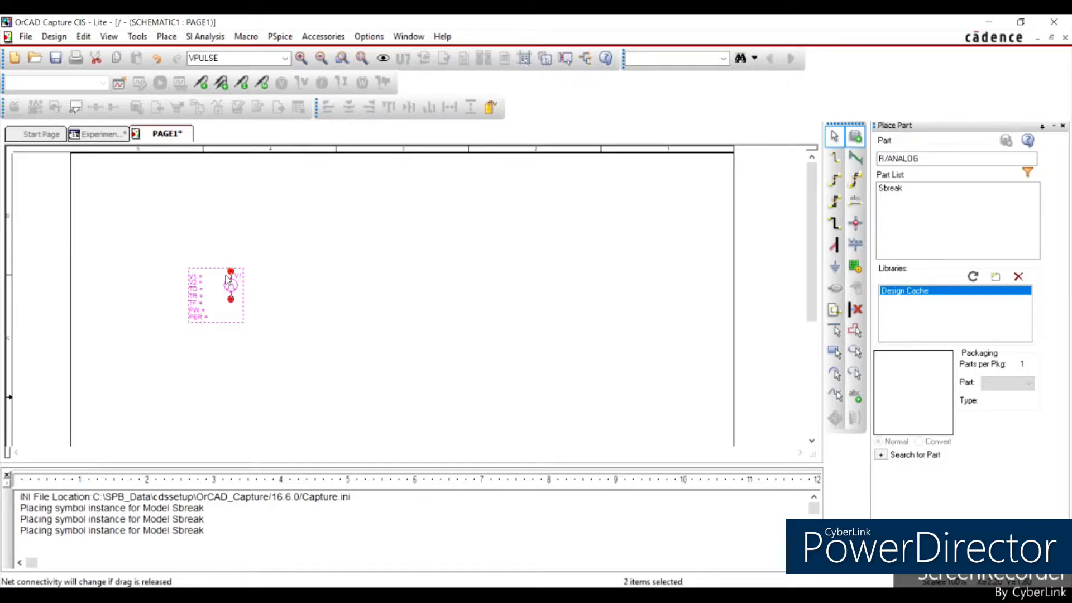
Search the PSpice parts for sbreak and place the Sbreak voltage-controlled switch to the right of the pulse source.
{"action": "left_click", "coordinate": [167, 37]}
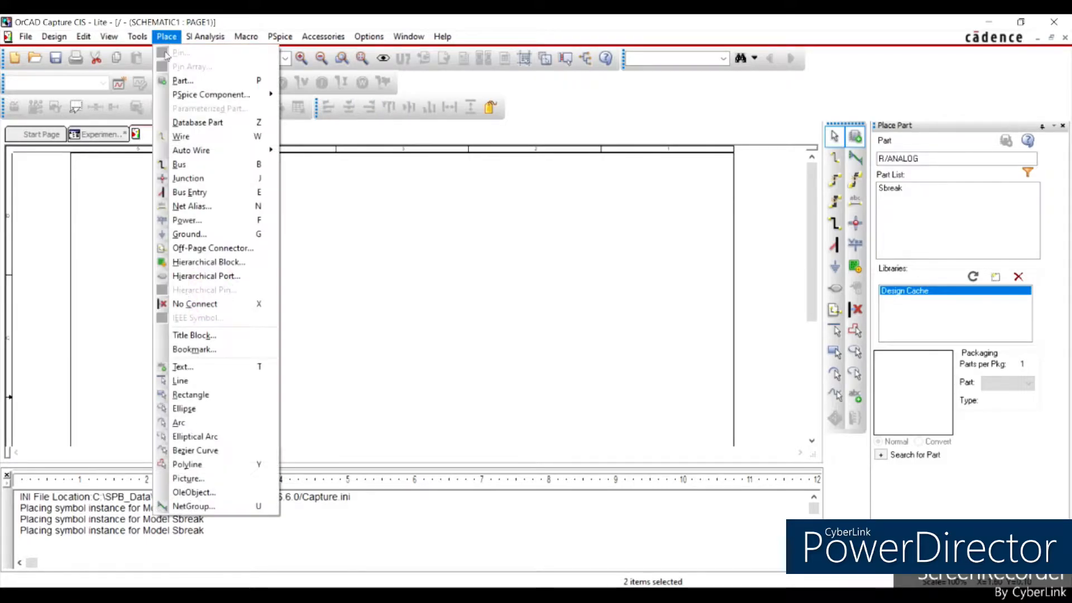
{"action": "left_click", "coordinate": [335, 230]}
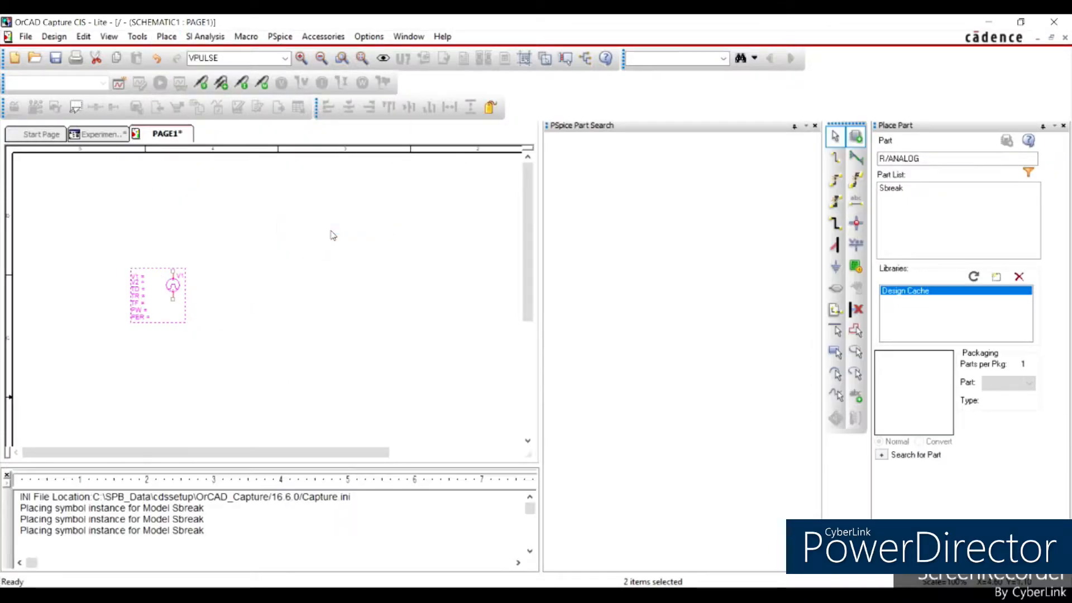
{"action": "left_click", "coordinate": [577, 306]}
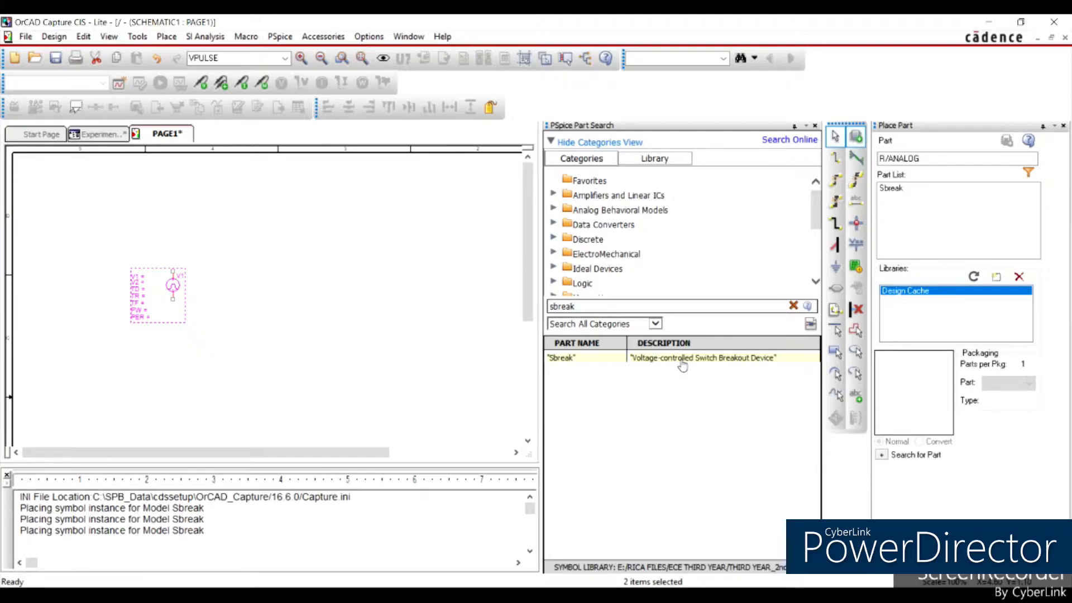
{"action": "double_click", "coordinate": [574, 359]}
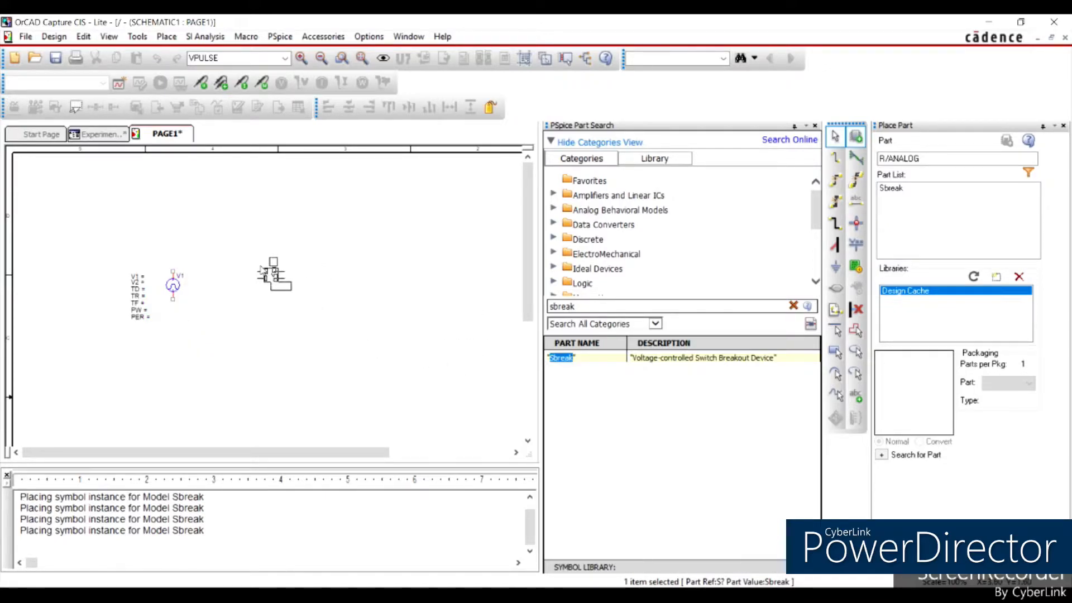
{"action": "key", "text": "Escape"}
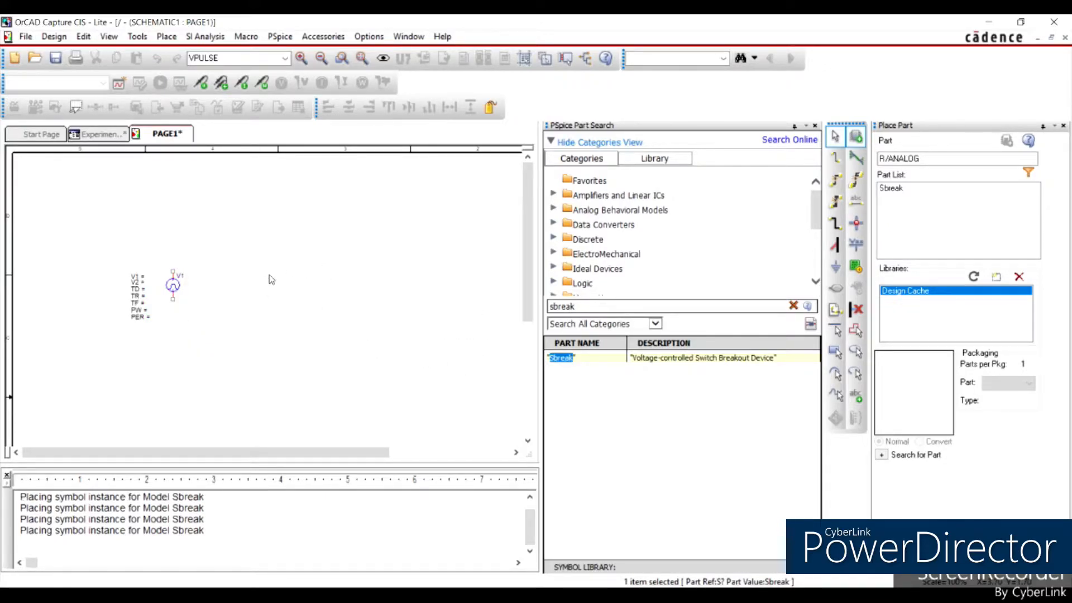
{"action": "left_click", "coordinate": [271, 279]}
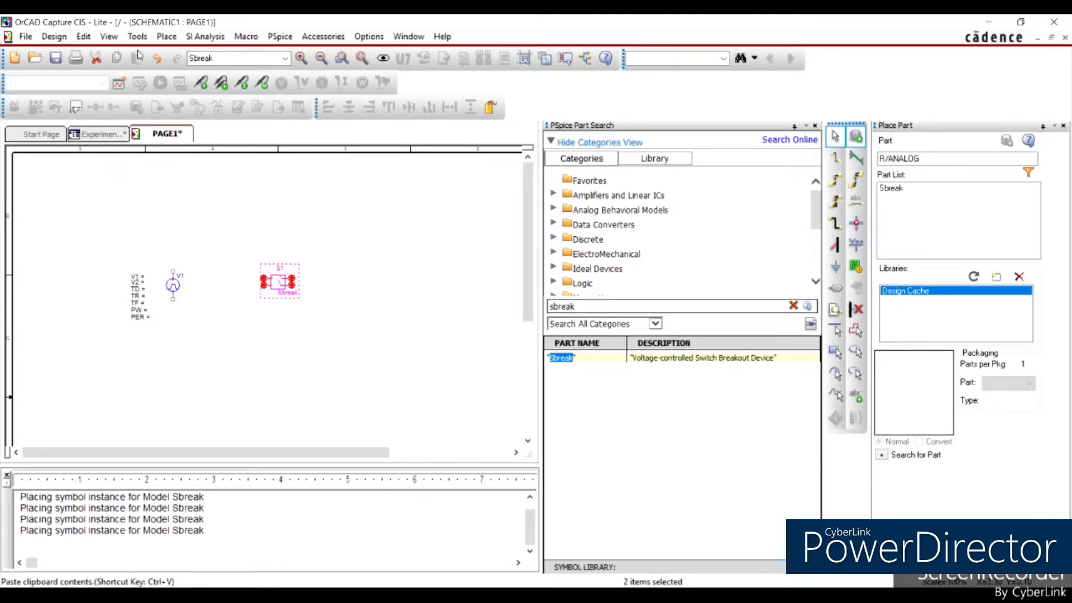
Place a PSpice DC voltage source (VDC) to the right of the Sbreak switch.
{"action": "left_click", "coordinate": [167, 36]}
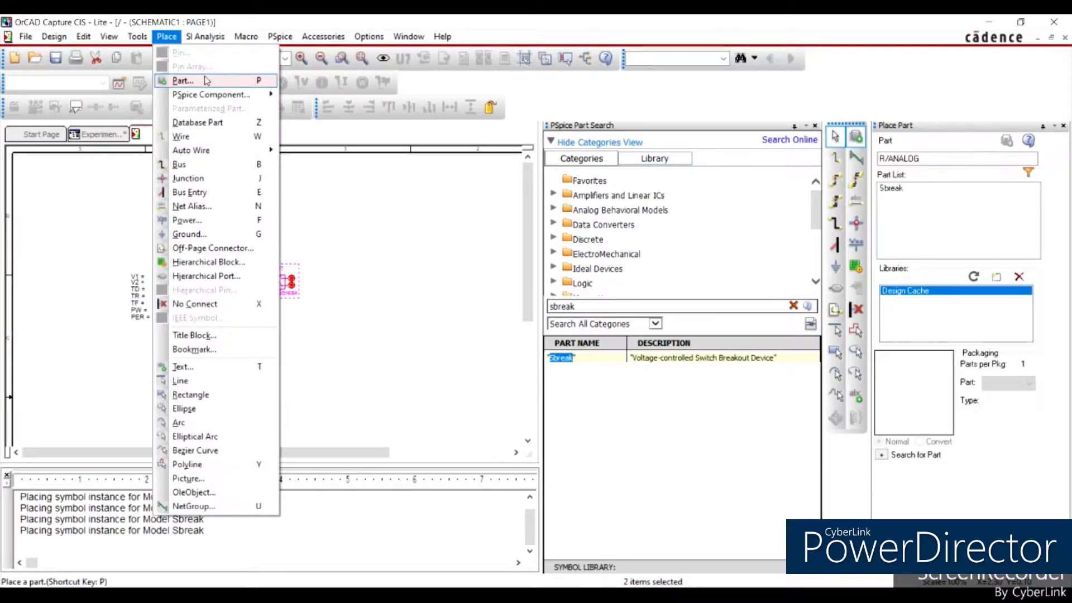
{"action": "mouse_move", "coordinate": [234, 100]}
{"action": "mouse_move", "coordinate": [327, 212]}
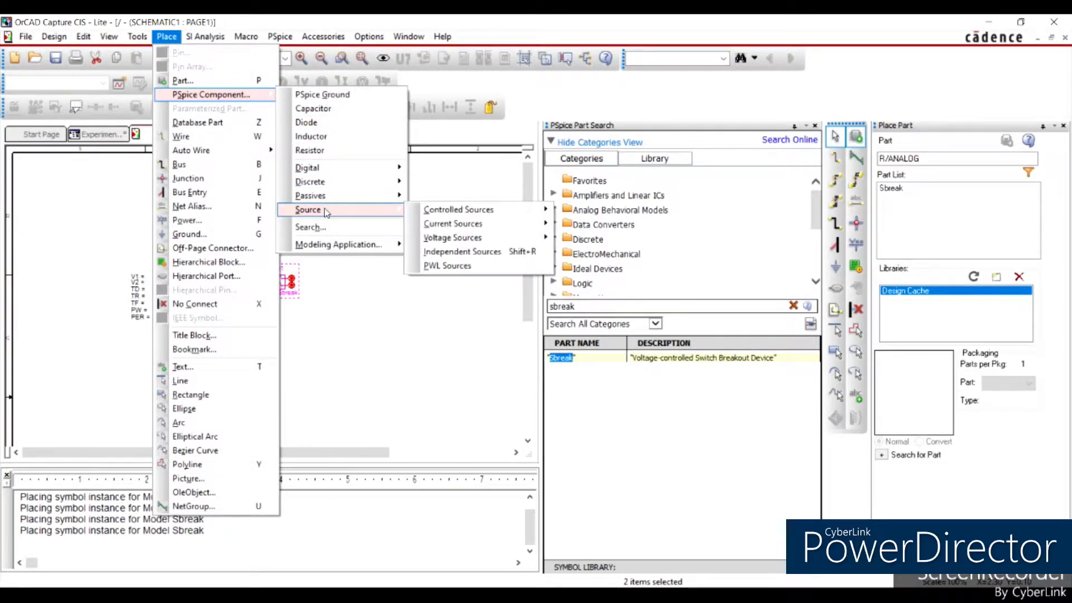
{"action": "mouse_move", "coordinate": [483, 241]}
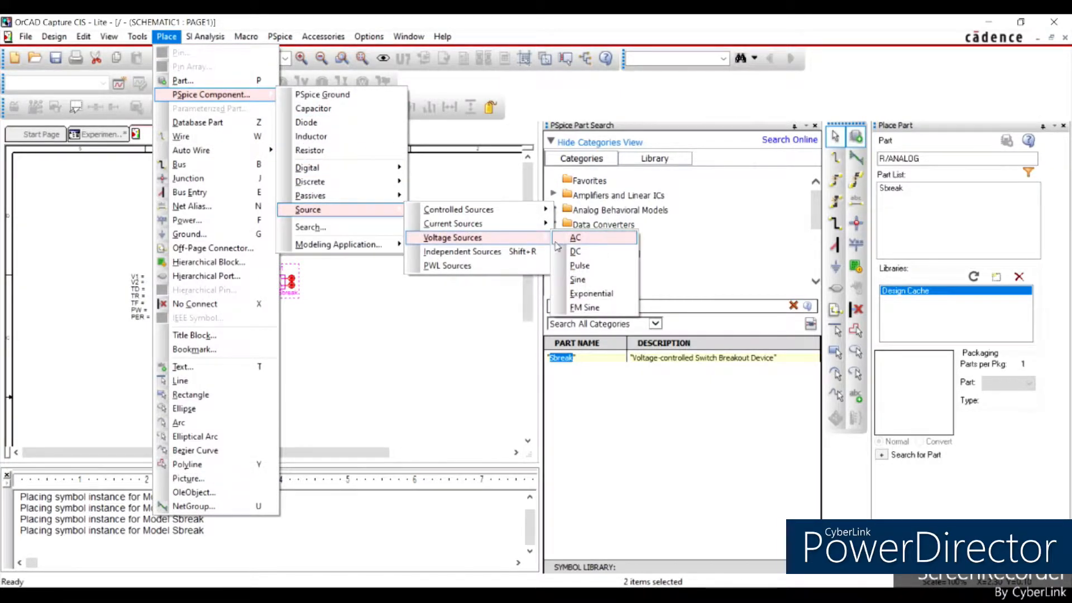
{"action": "left_click", "coordinate": [578, 253]}
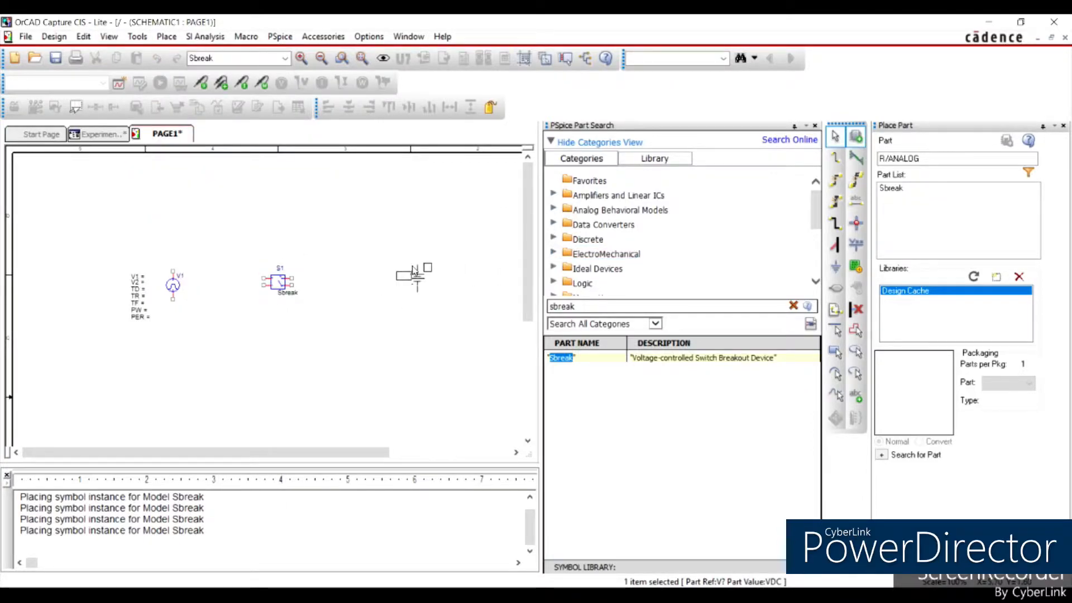
{"action": "left_click", "coordinate": [414, 272]}
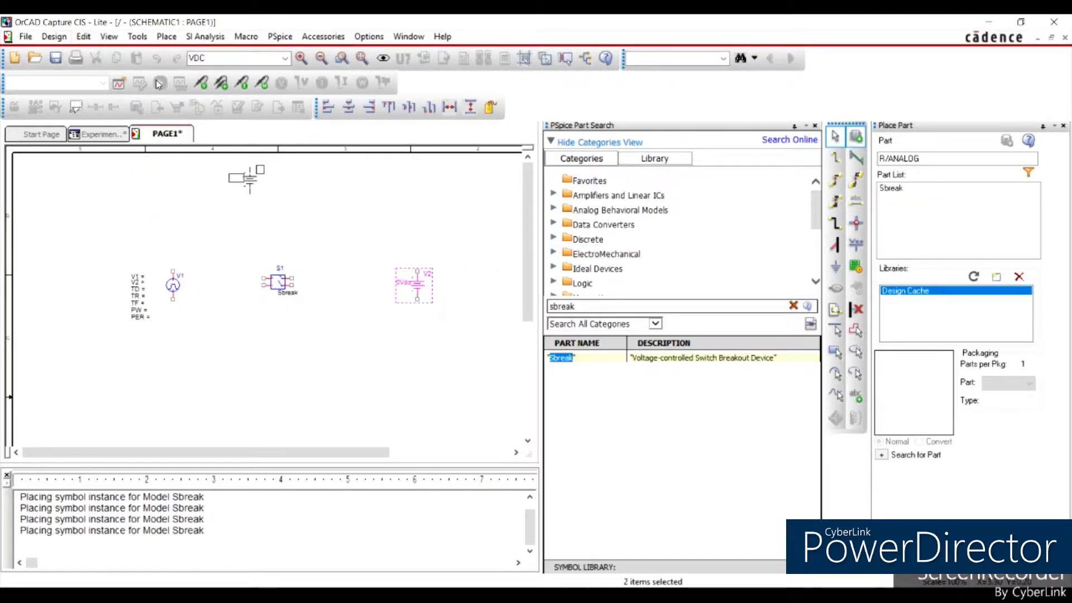
{"action": "key", "text": "Escape"}
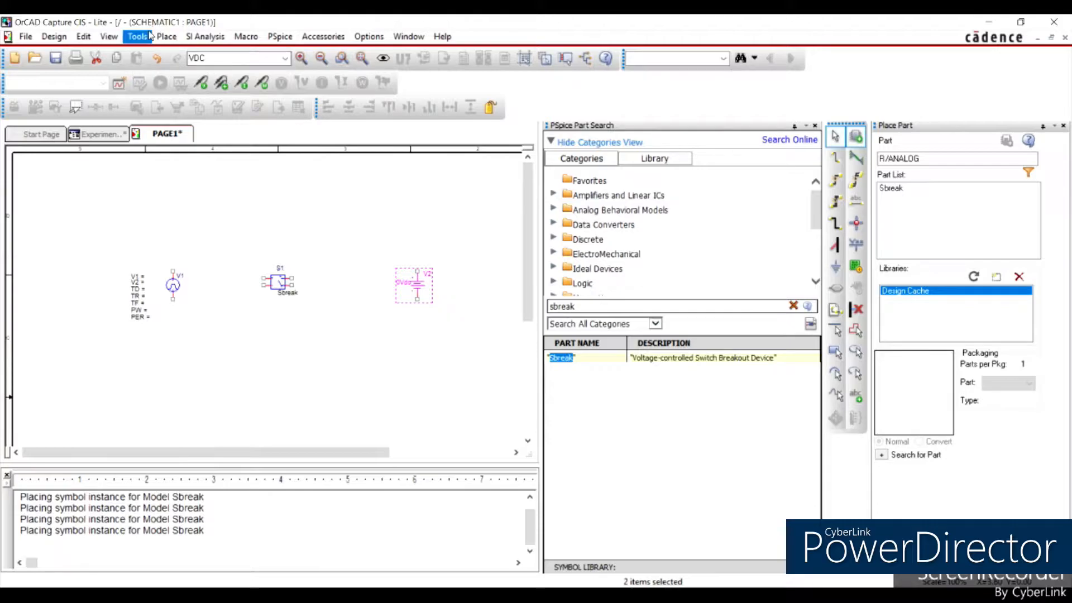
Place a PSpice resistor, rotated to stand vertically, between the Sbreak switch and the DC source, slightly below them.
{"action": "left_click", "coordinate": [166, 36]}
{"action": "mouse_move", "coordinate": [224, 95]}
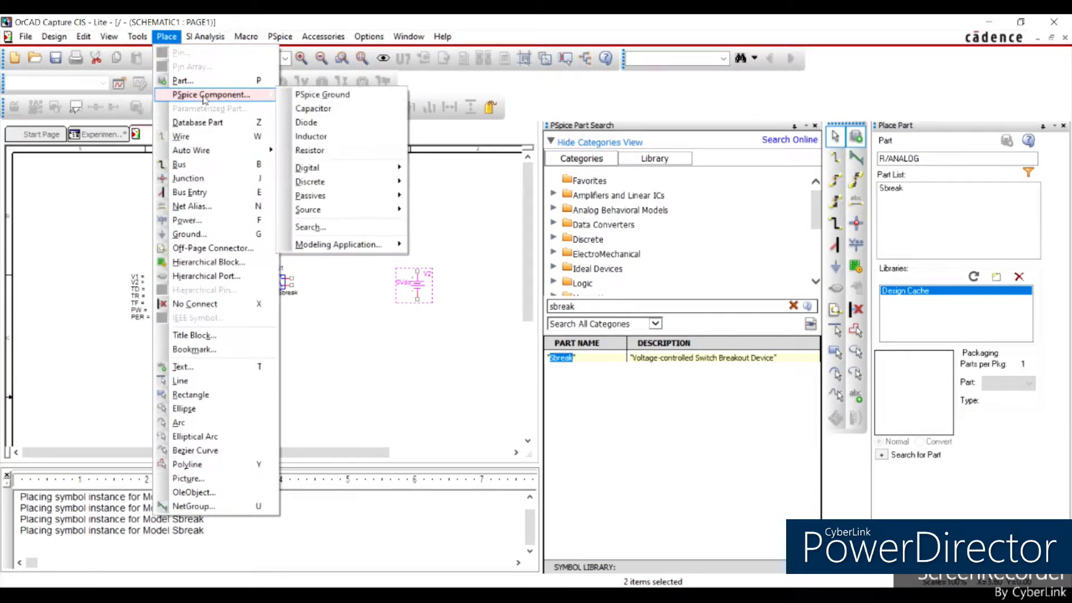
{"action": "left_click", "coordinate": [310, 150]}
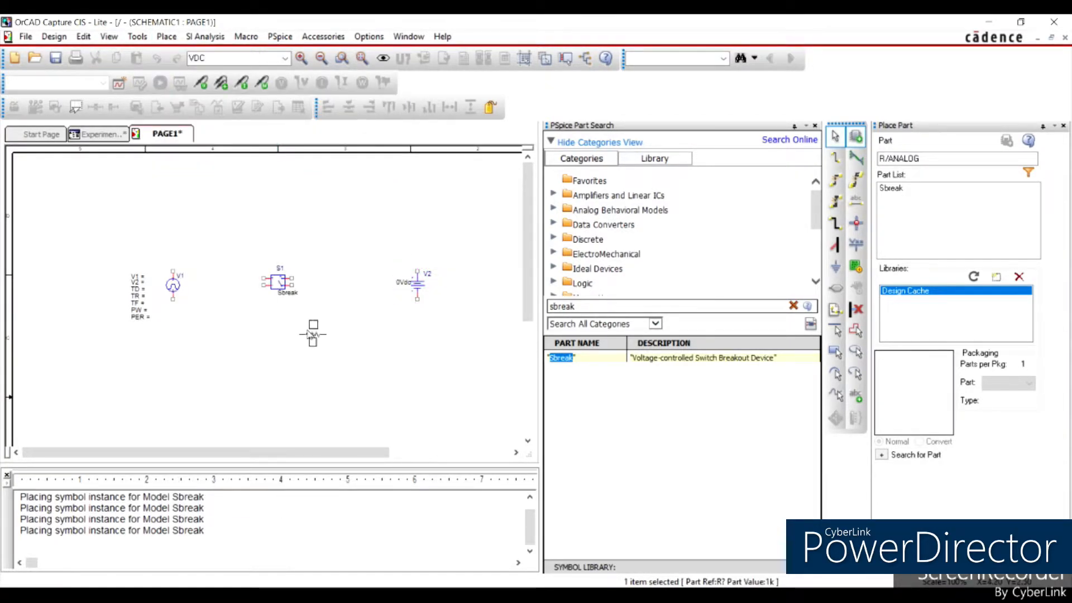
{"action": "key", "text": "r"}
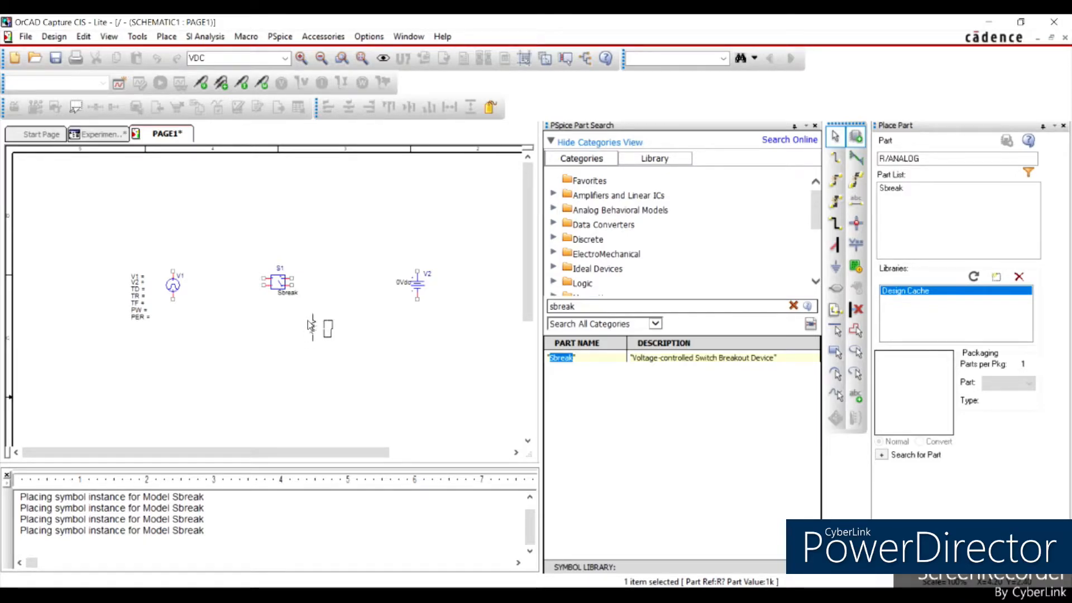
{"action": "left_click", "coordinate": [311, 327]}
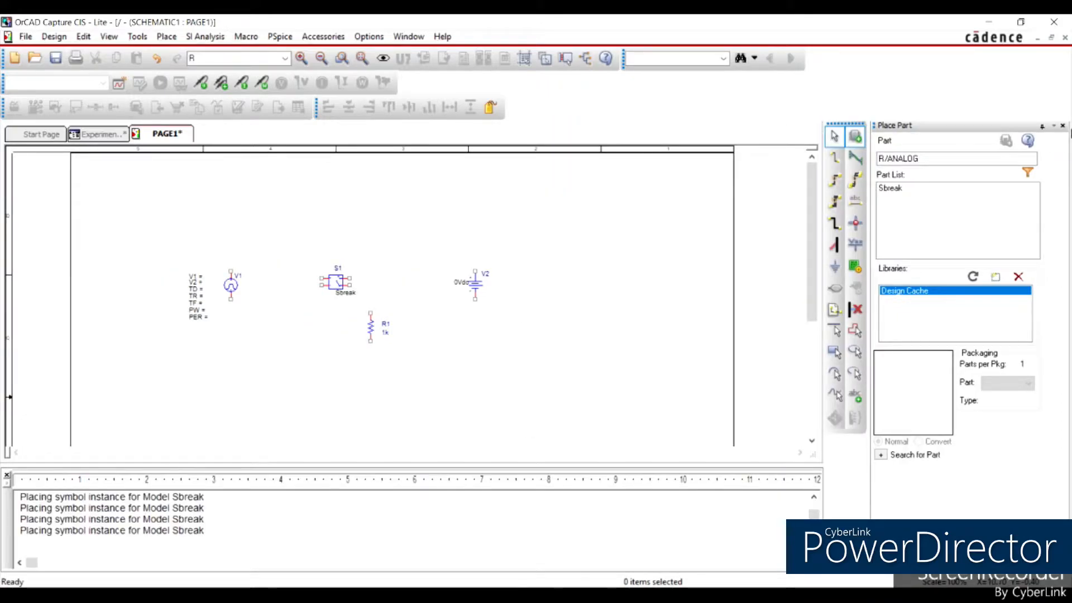
Close the part placement pane and place a 0/CAPSYM ground symbol directly below resistor R1.
{"action": "left_click", "coordinate": [1062, 125]}
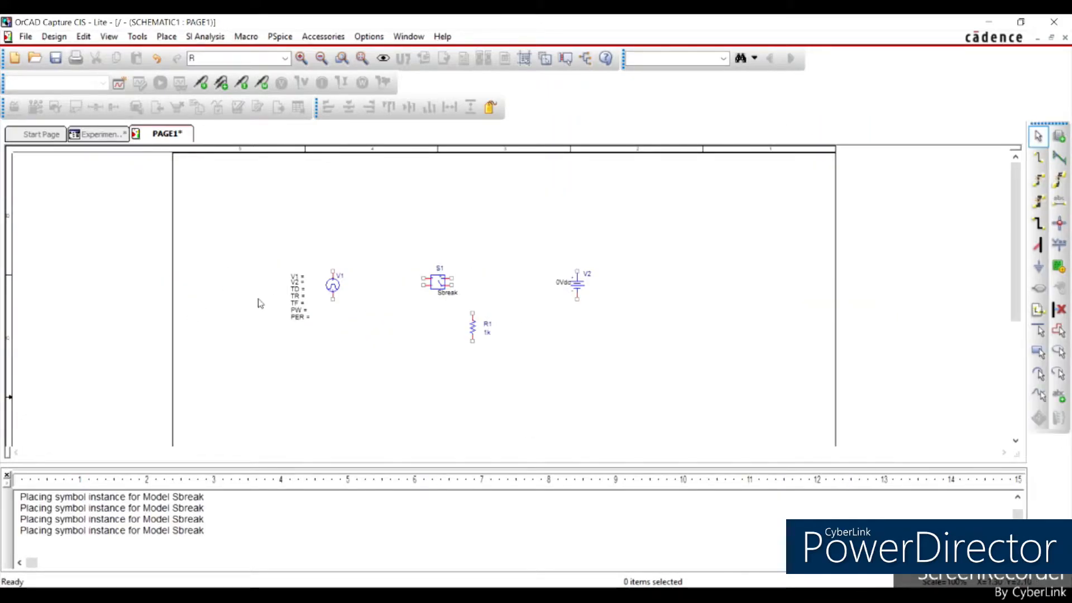
{"action": "left_click", "coordinate": [302, 58]}
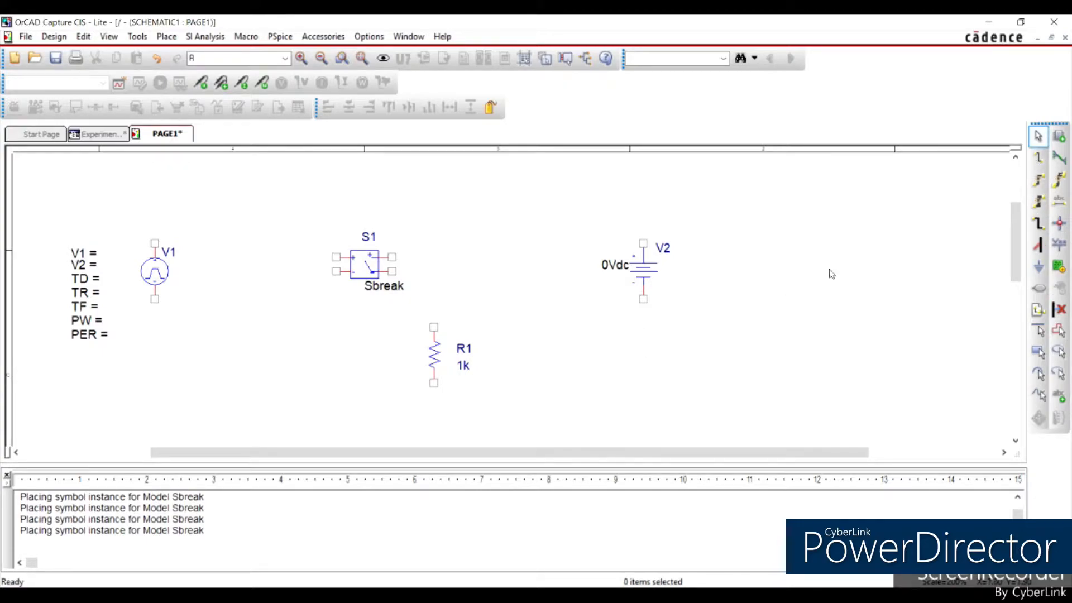
{"action": "left_click", "coordinate": [1039, 267]}
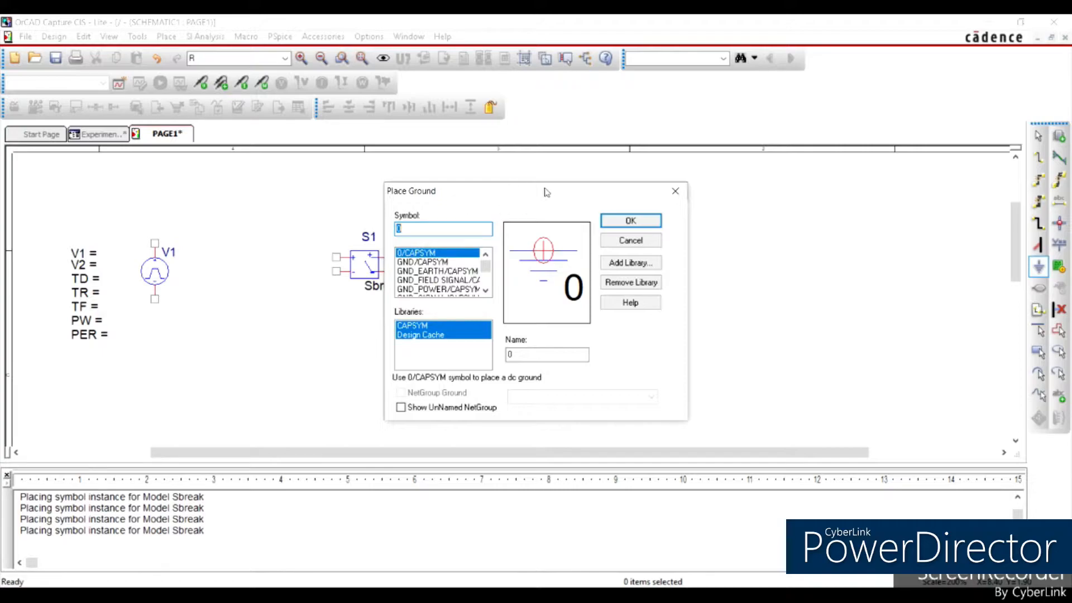
{"action": "left_click", "coordinate": [630, 221]}
{"action": "scroll", "coordinate": [438, 419], "scroll_direction": "down", "scroll_amount": 1}
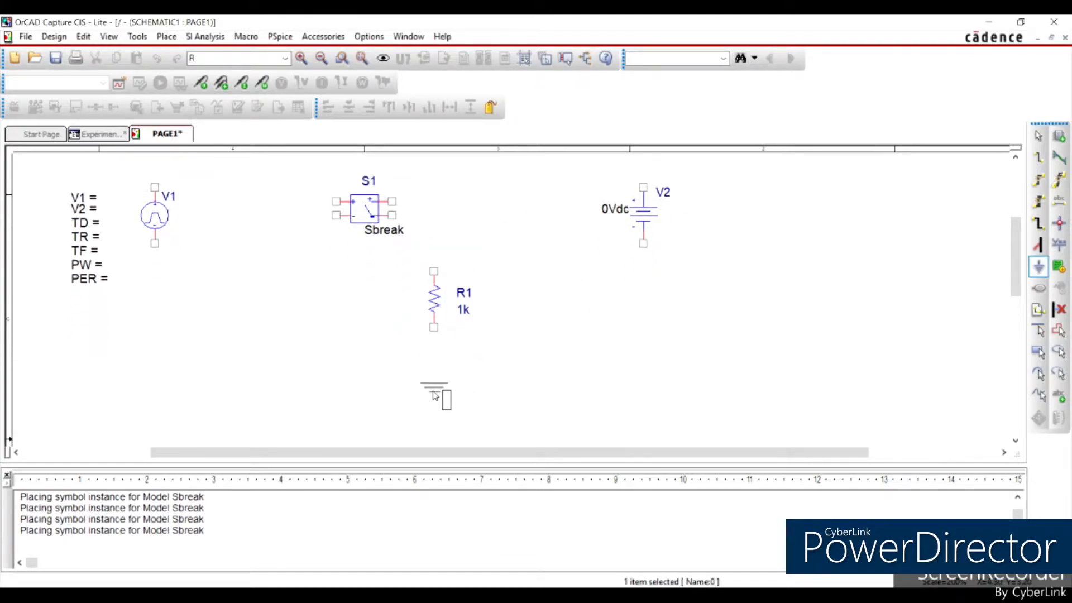
{"action": "left_click", "coordinate": [436, 395]}
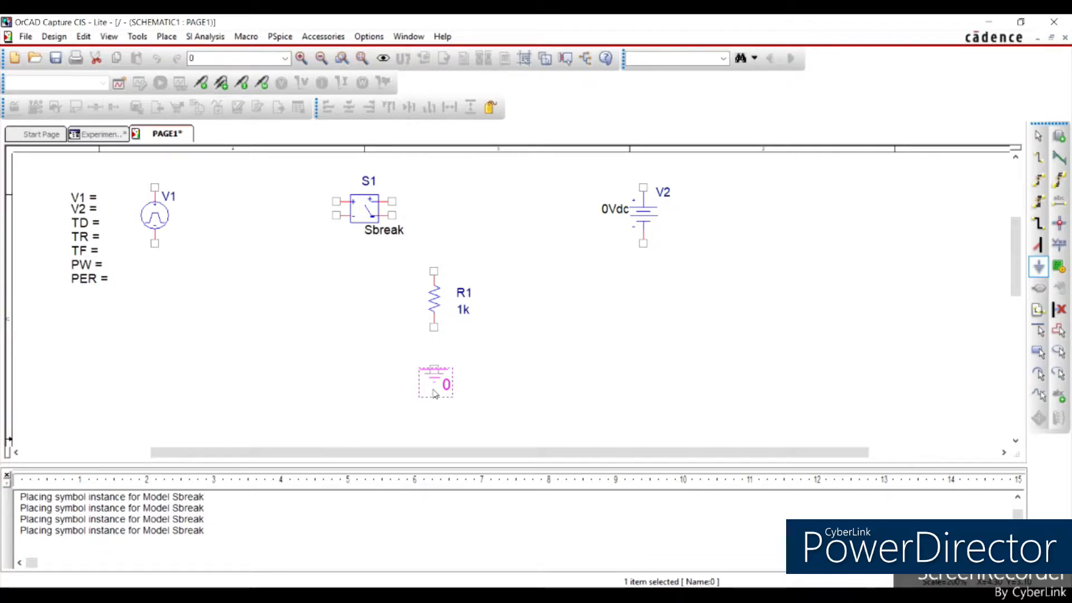
{"action": "key", "text": "Escape"}
{"action": "left_click", "coordinate": [539, 380]}
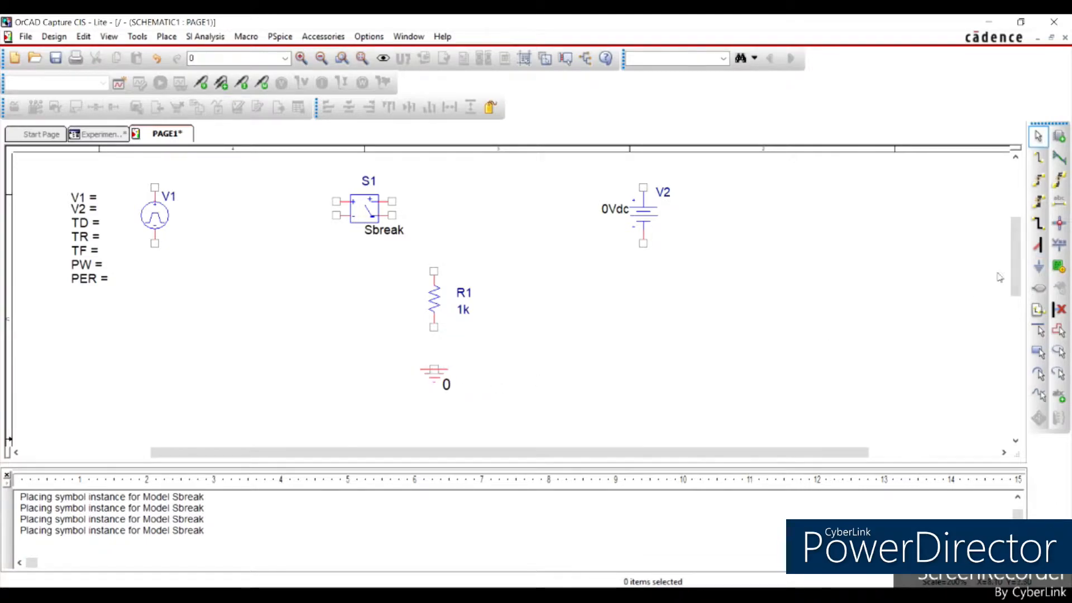
Wire the lower end of resistor R1 to the ground symbol and to the negative terminal of DC source V2.
{"action": "left_click", "coordinate": [1039, 158]}
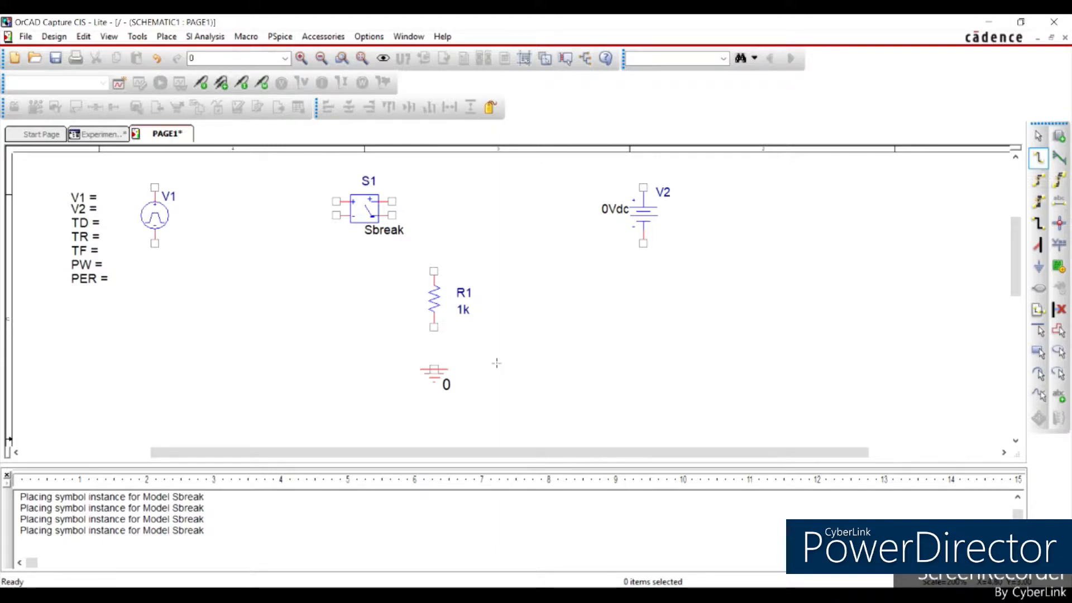
{"action": "left_click_drag", "start_coordinate": [434, 327], "coordinate": [433, 369]}
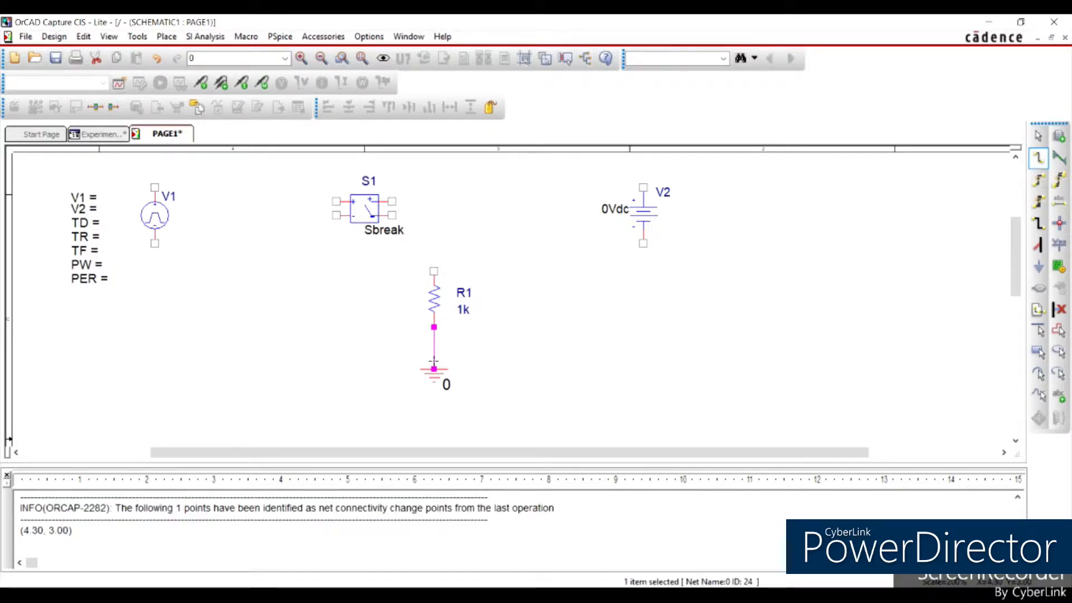
{"action": "left_click", "coordinate": [643, 244]}
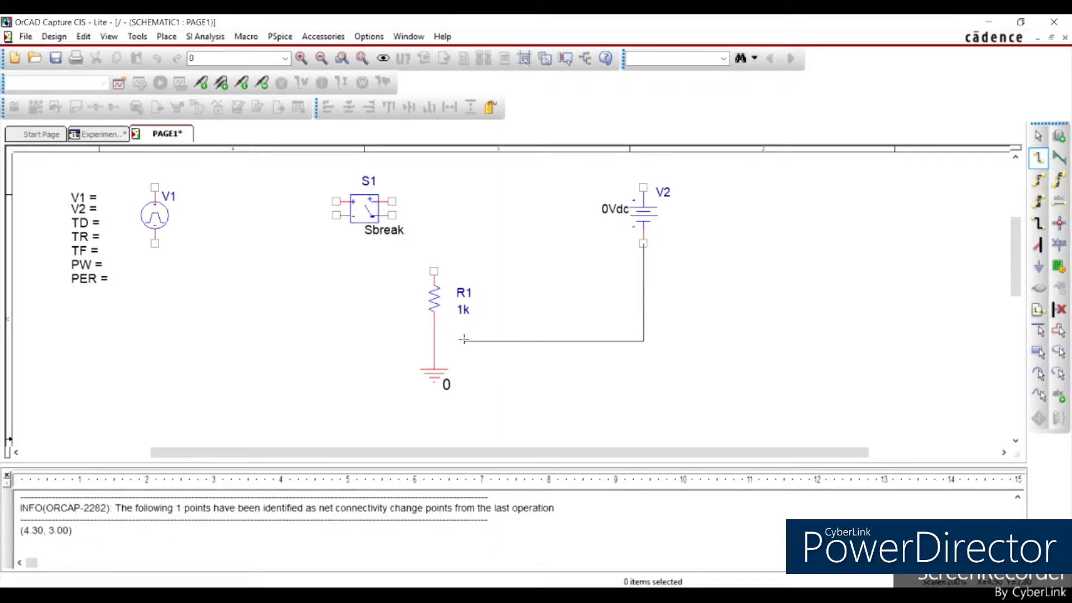
{"action": "left_click", "coordinate": [434, 327]}
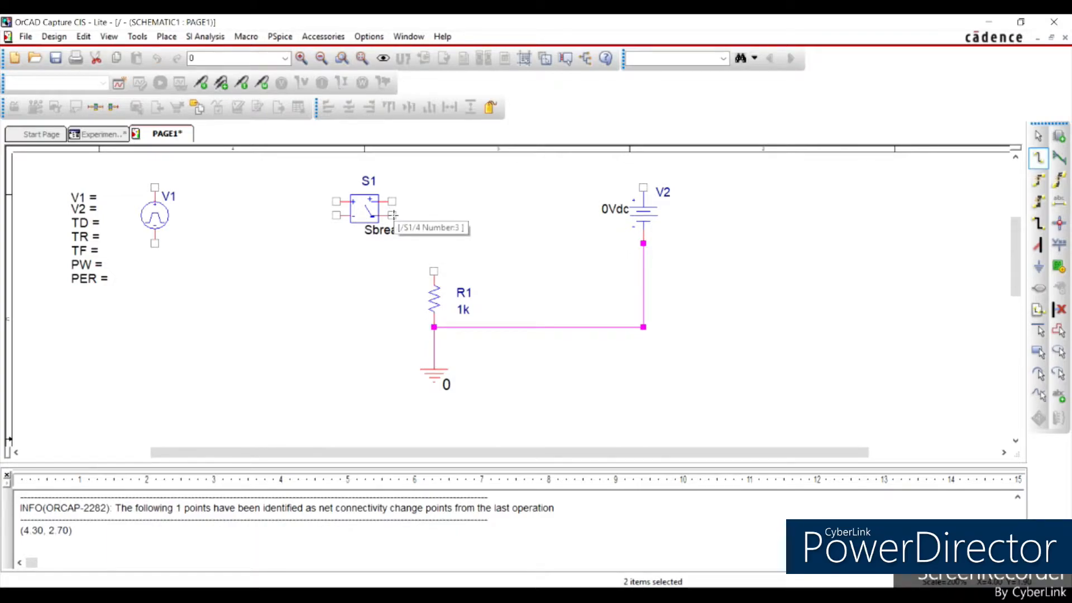
Wire the Sbreak switch's lower output pin to the top of R1 and its upper output pin to V2's positive terminal.
{"action": "left_click", "coordinate": [393, 215]}
{"action": "left_click", "coordinate": [433, 271]}
{"action": "scroll", "coordinate": [651, 282], "scroll_direction": "up", "scroll_amount": 3}
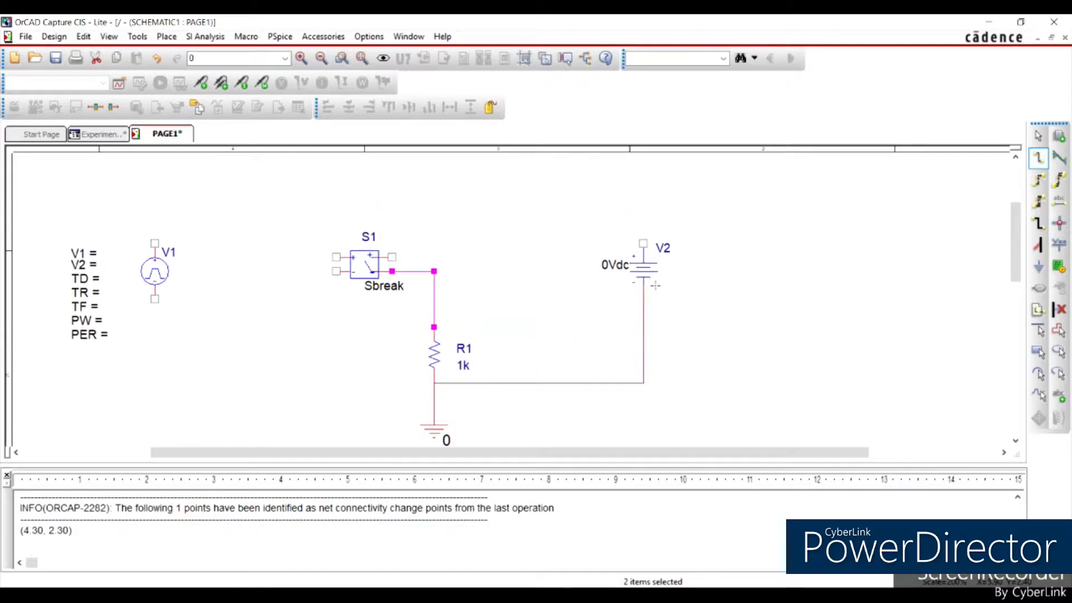
{"action": "left_click", "coordinate": [643, 271]}
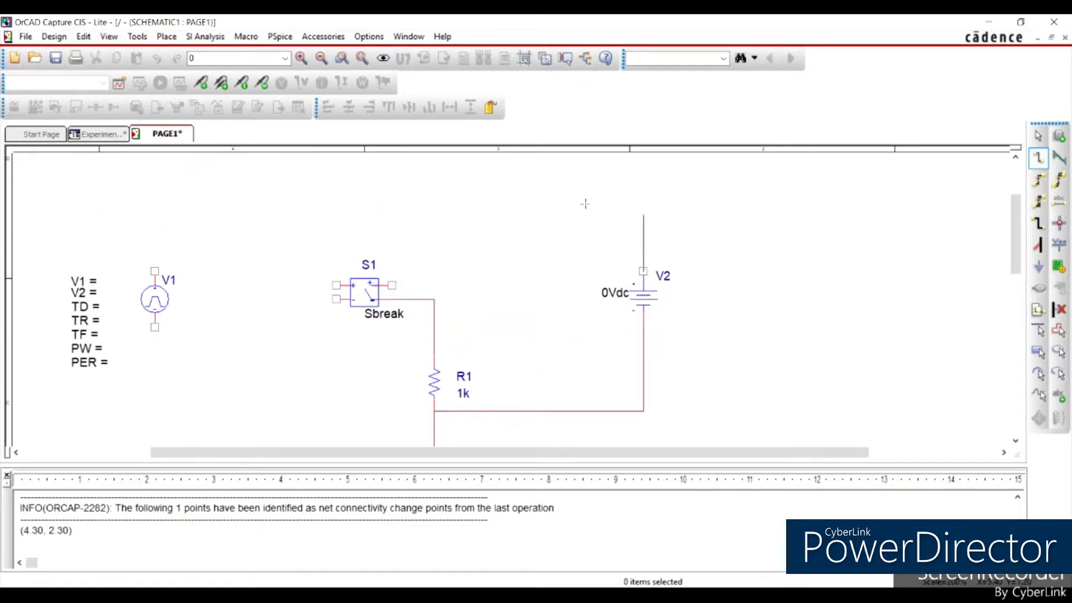
{"action": "left_click", "coordinate": [435, 189]}
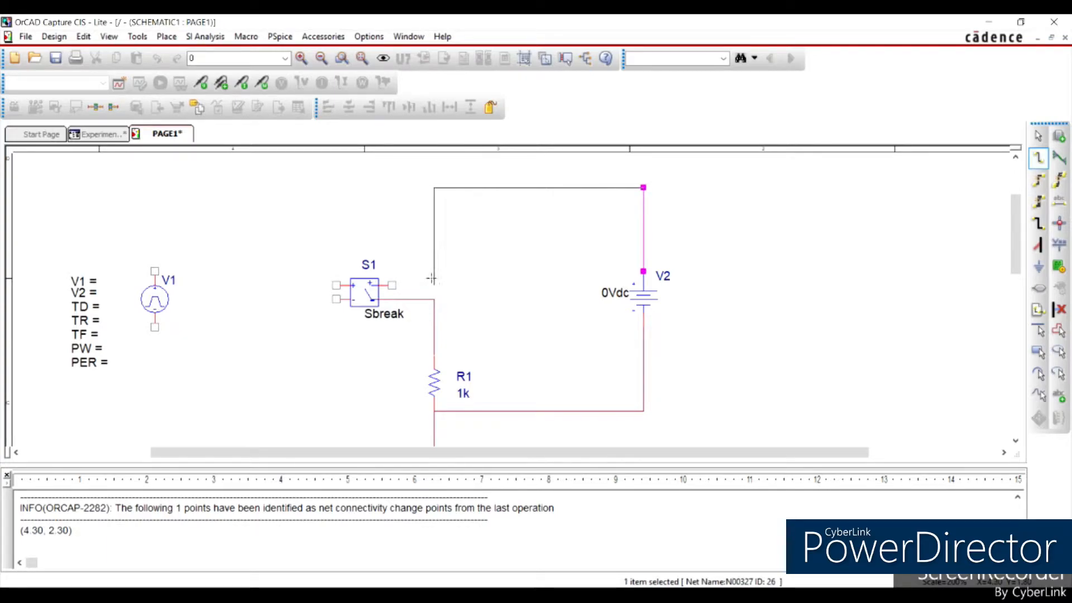
{"action": "left_click", "coordinate": [393, 285]}
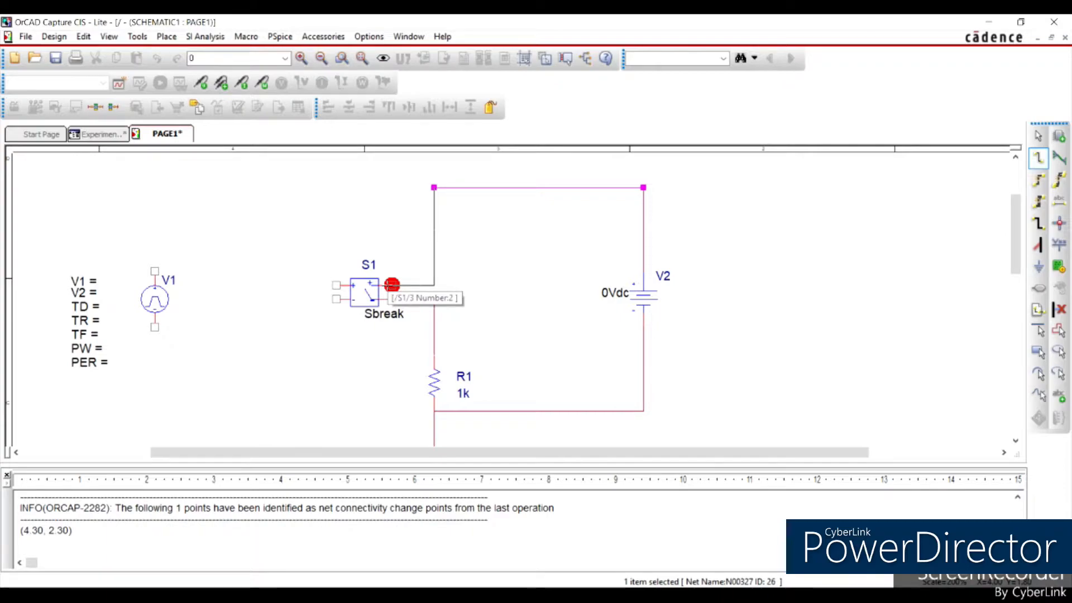
{"action": "left_click", "coordinate": [393, 285]}
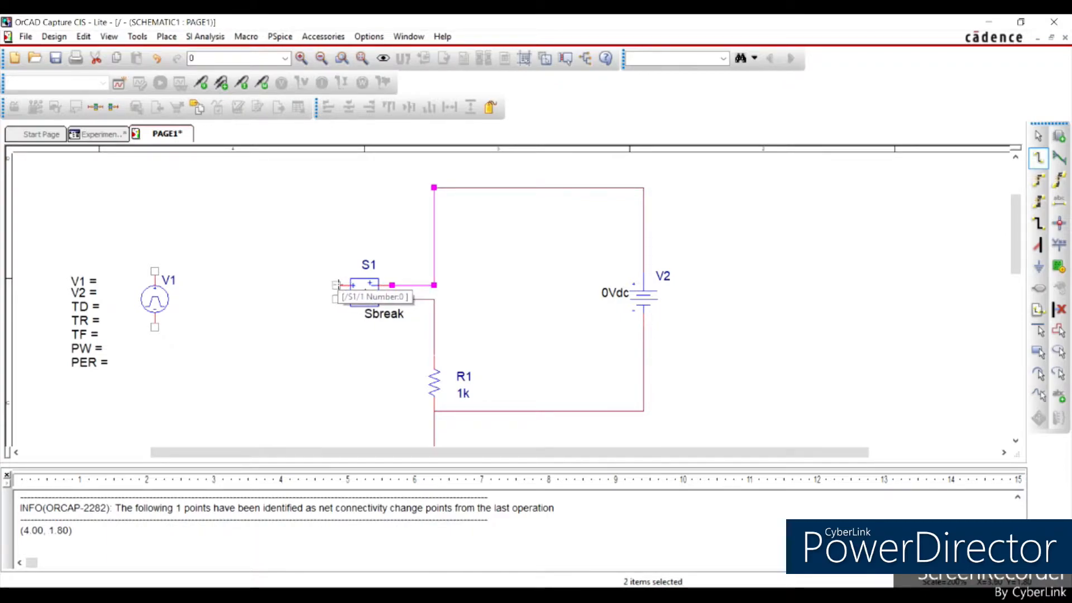
Wire the Sbreak switch's positive and negative control pins to the upper and lower terminals of the pulse source.
{"action": "left_click", "coordinate": [336, 285]}
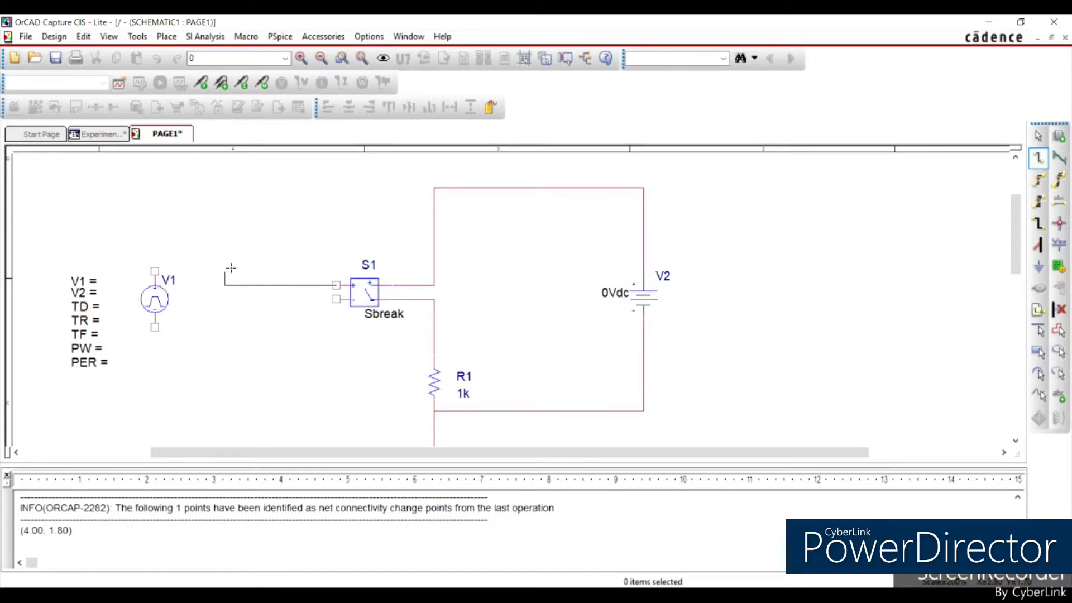
{"action": "left_click", "coordinate": [267, 285]}
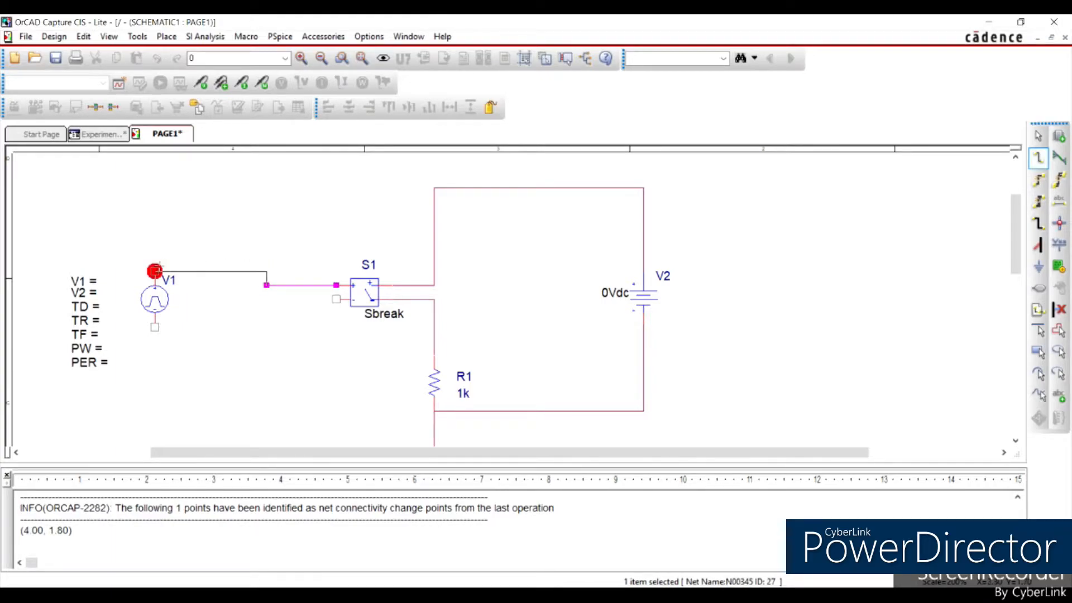
{"action": "left_click", "coordinate": [155, 271]}
{"action": "left_click", "coordinate": [334, 299]}
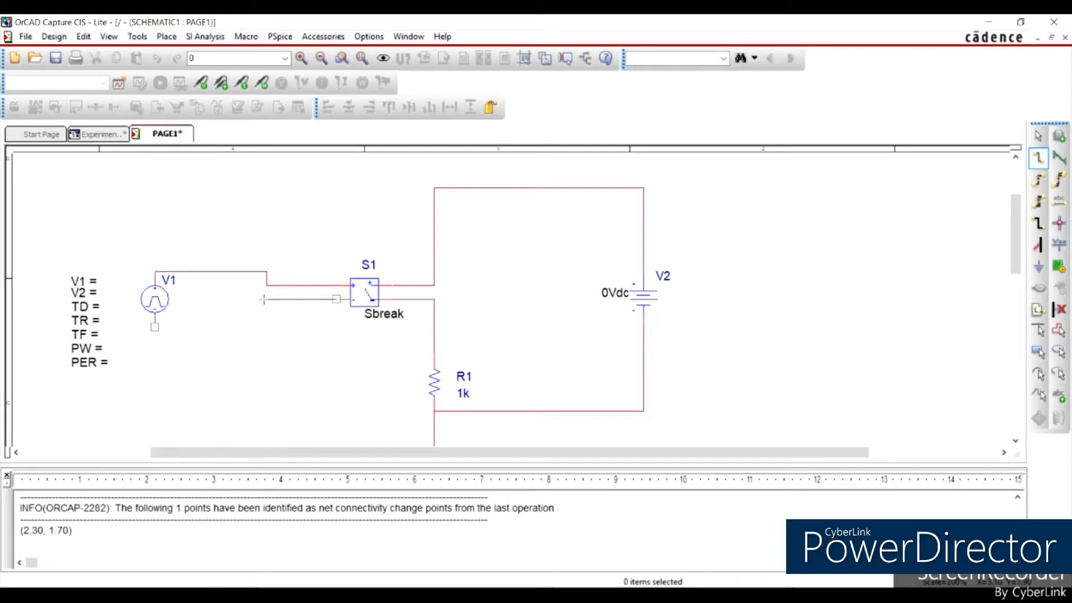
{"action": "left_click", "coordinate": [267, 299]}
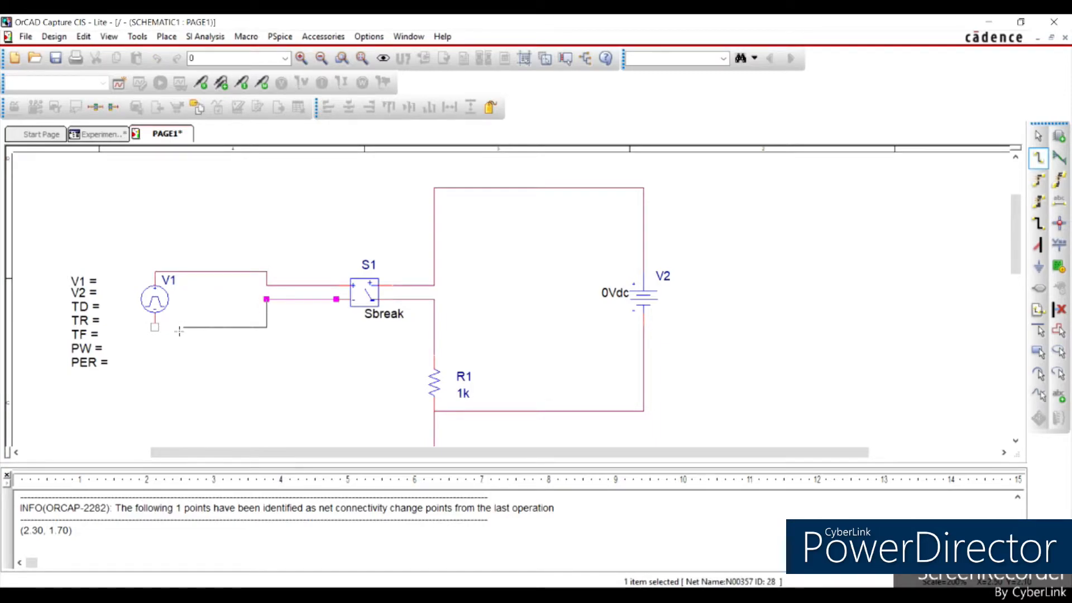
{"action": "left_click", "coordinate": [155, 327]}
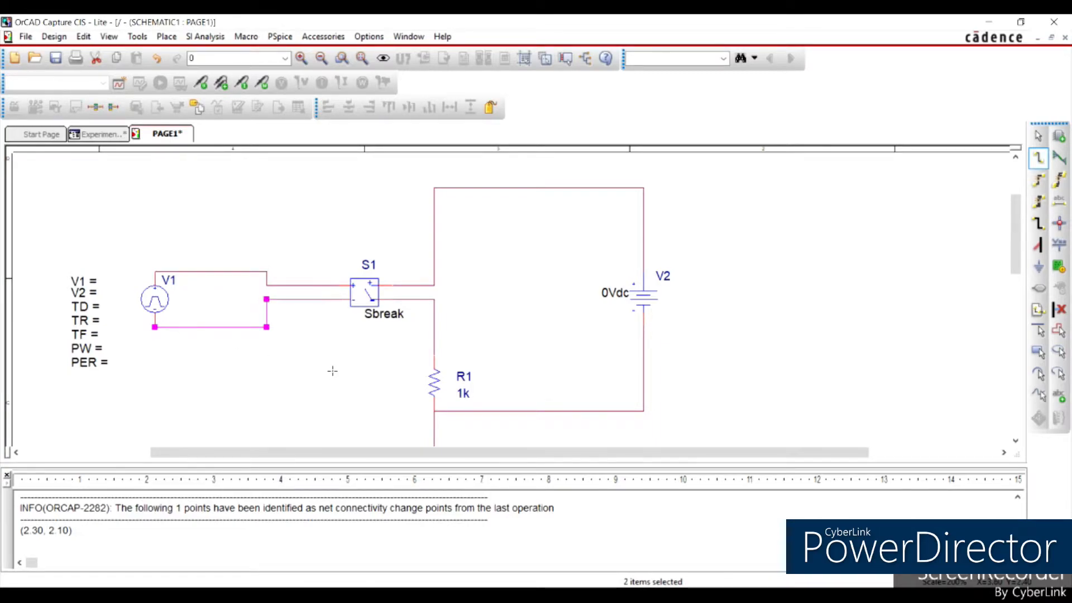
{"action": "scroll", "coordinate": [332, 371], "scroll_direction": "down", "scroll_amount": 2}
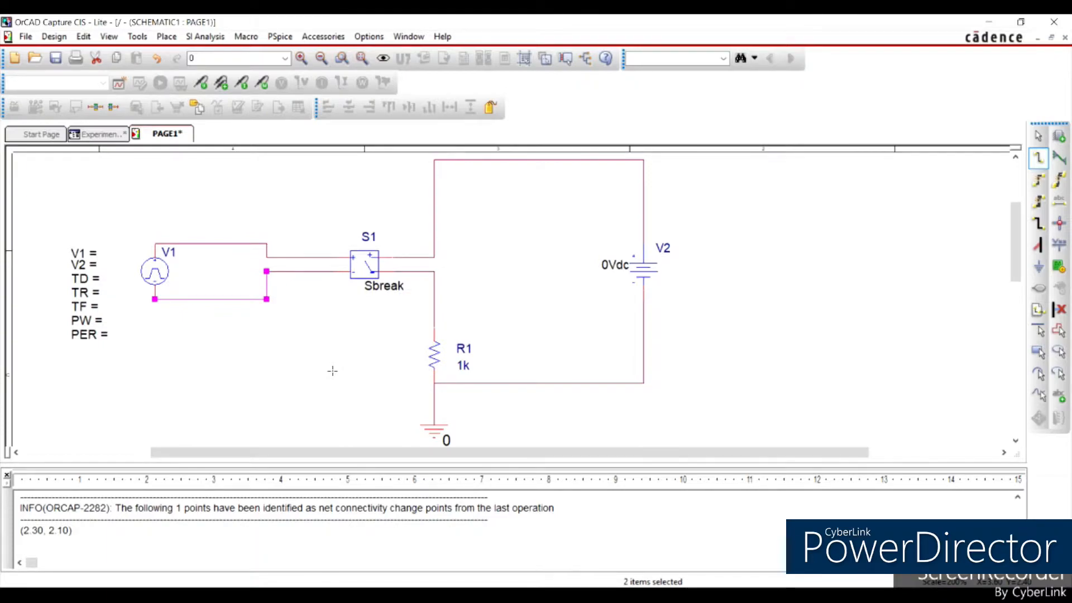
{"action": "key", "text": "Escape"}
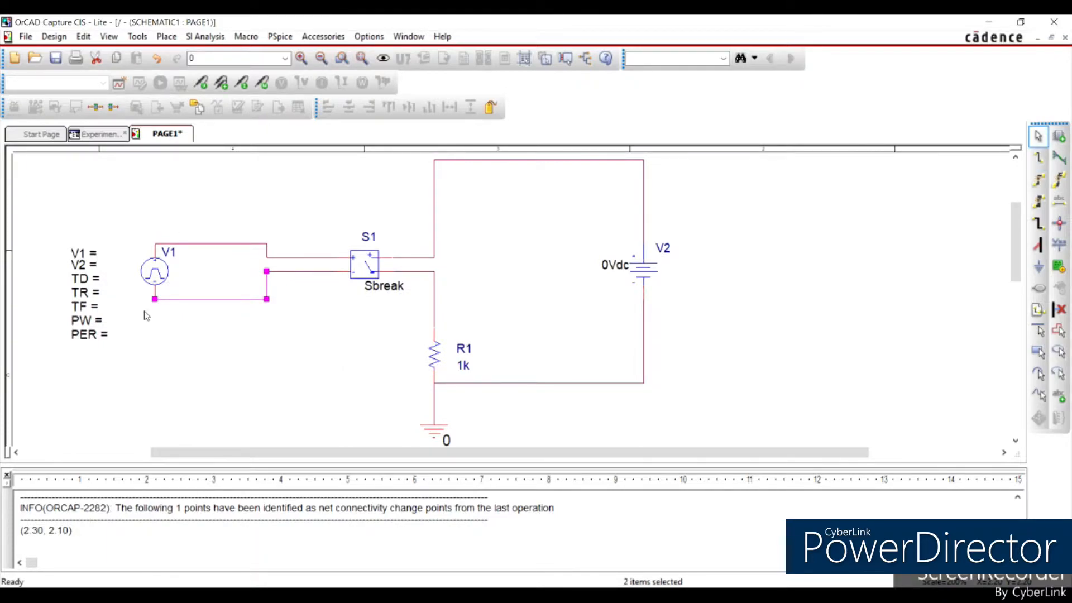
Set the pulse source's V1 value to 0 and its V2 value to 5.
{"action": "double_click", "coordinate": [83, 252]}
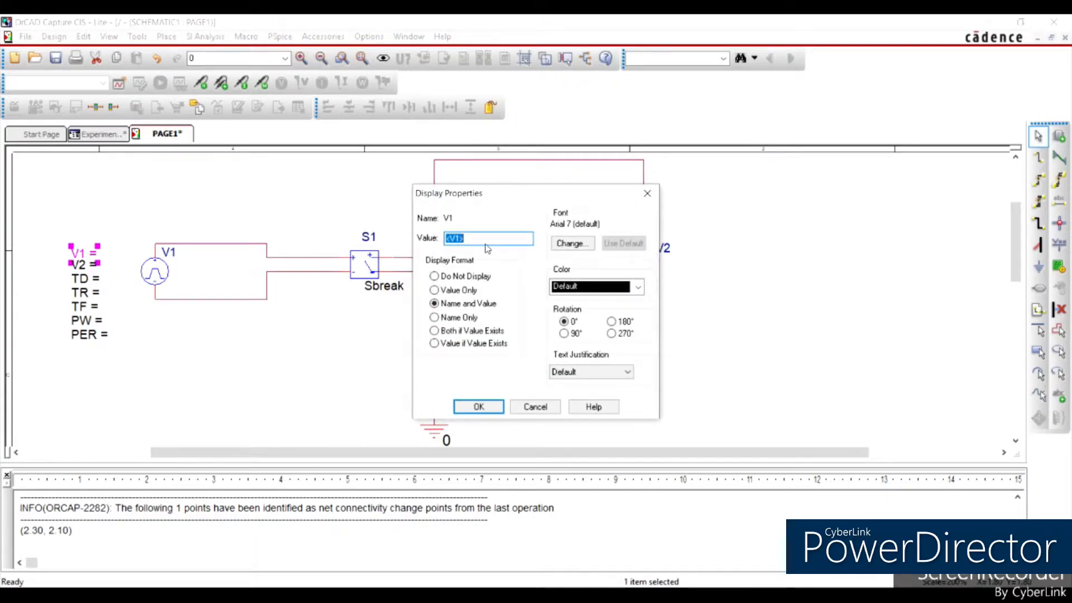
{"action": "type", "text": "0"}
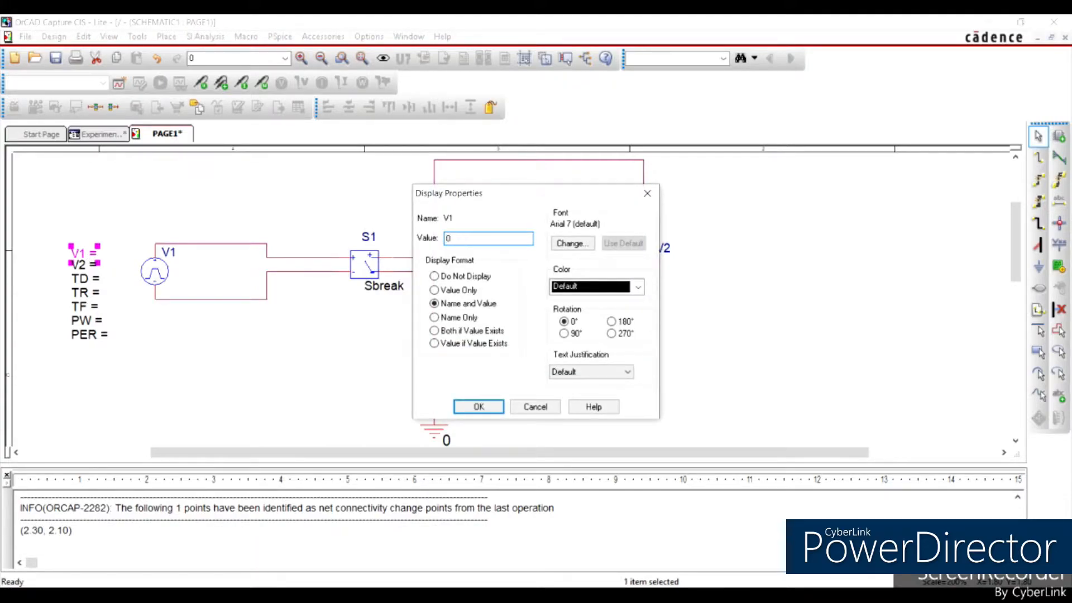
{"action": "left_click", "coordinate": [478, 407]}
{"action": "double_click", "coordinate": [83, 264]}
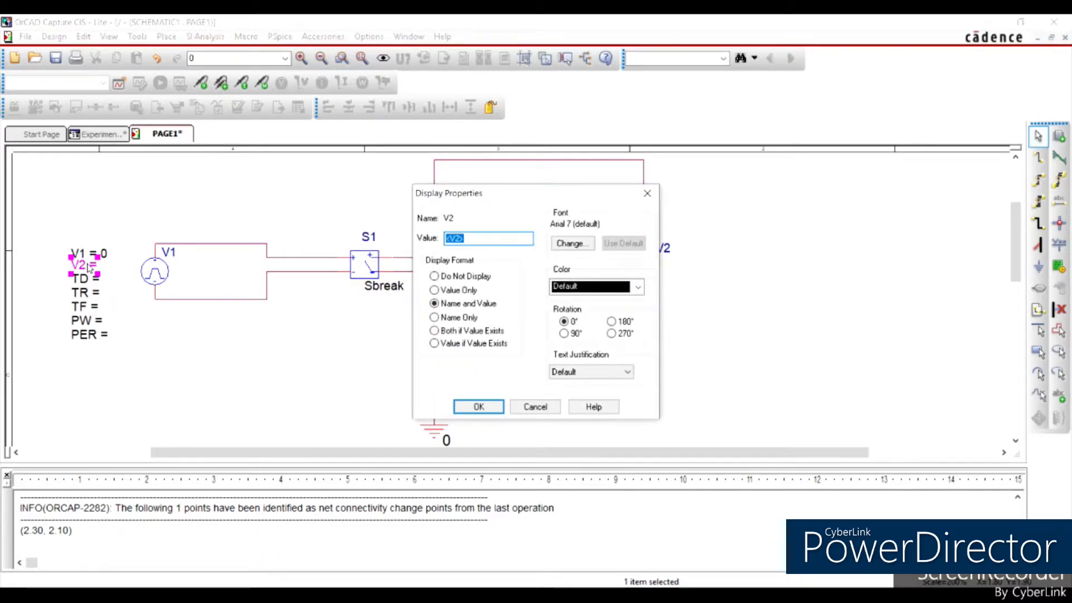
{"action": "type", "text": "5"}
{"action": "key", "text": "Return"}
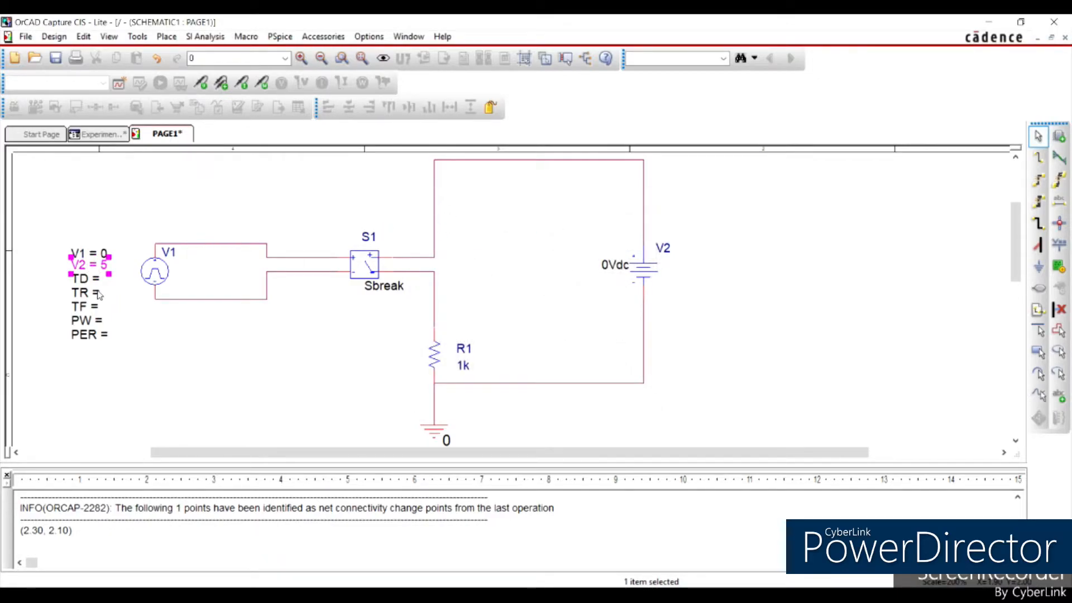
Set the pulse source's delay TD to 0 and its rise and fall times TR and TF to 1n.
{"action": "double_click", "coordinate": [82, 278]}
{"action": "type", "text": "0"}
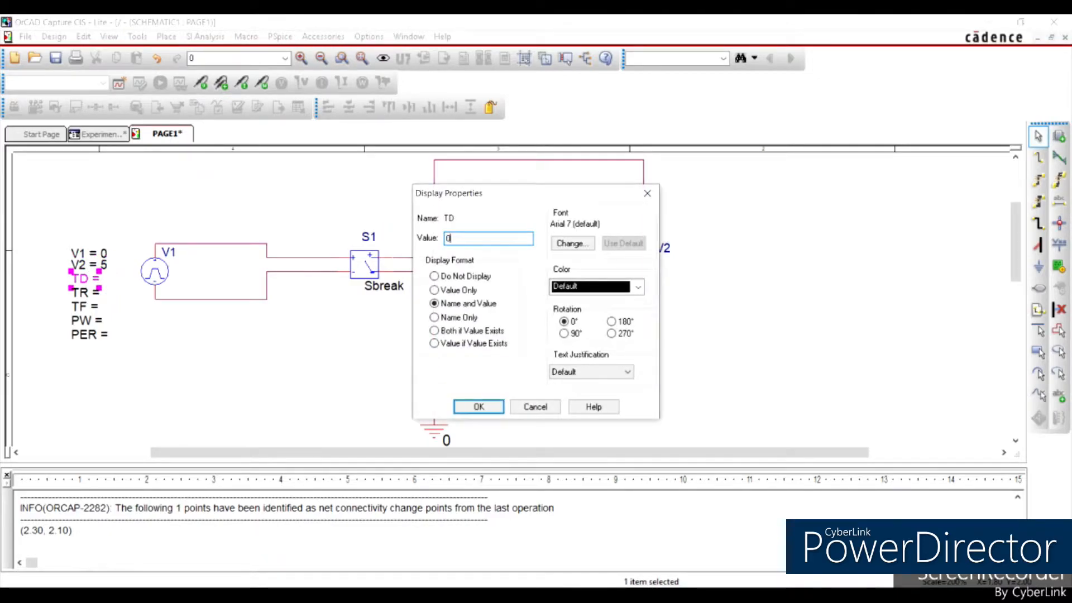
{"action": "key", "text": "Return"}
{"action": "double_click", "coordinate": [83, 292]}
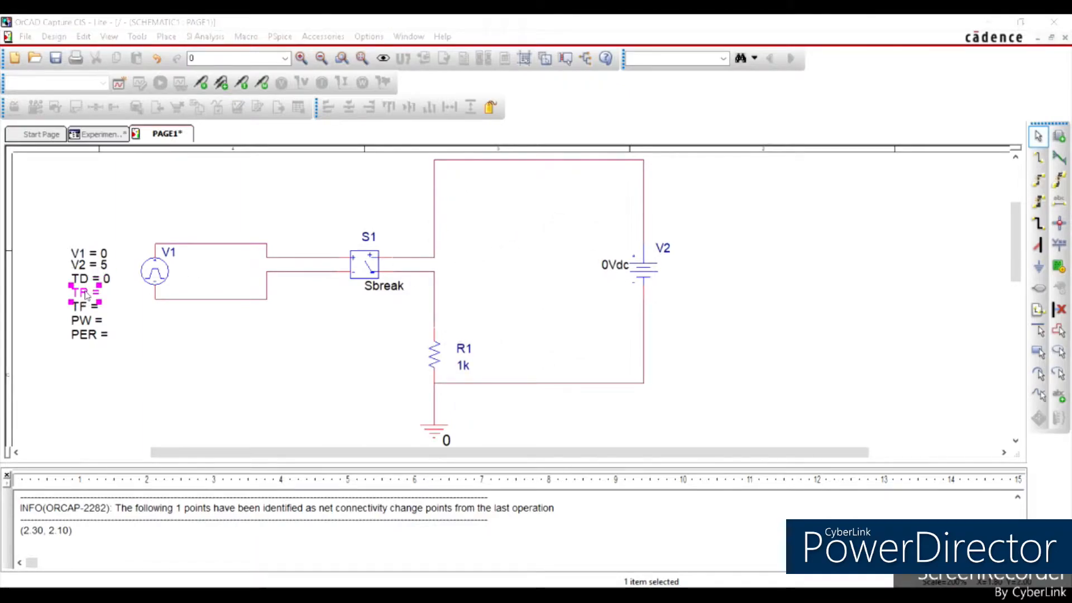
{"action": "type", "text": "1n"}
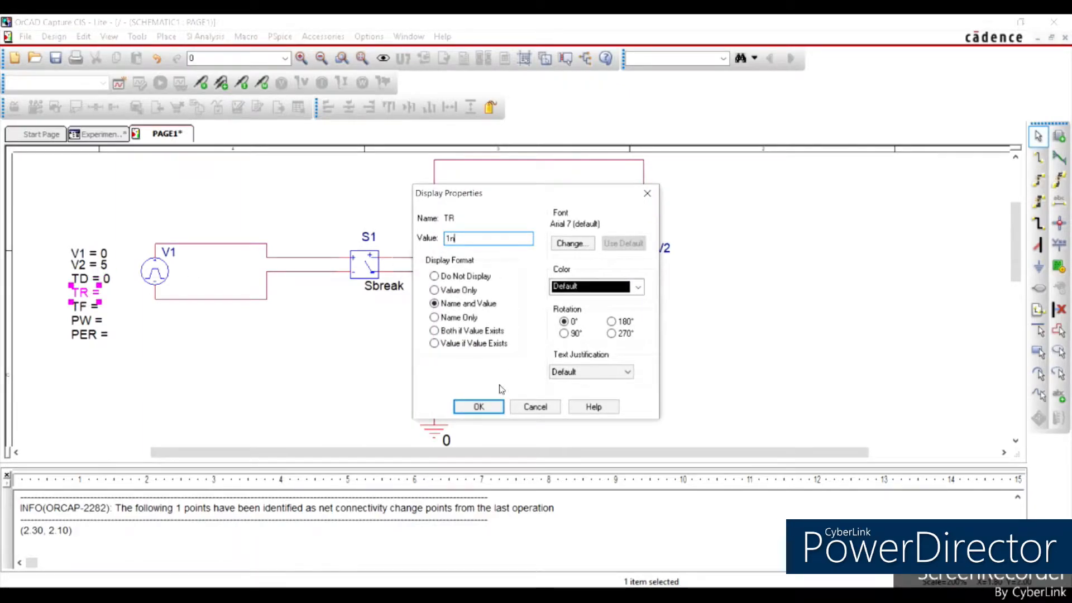
{"action": "left_click", "coordinate": [485, 407]}
{"action": "double_click", "coordinate": [83, 307]}
{"action": "type", "text": "1n"}
{"action": "key", "text": "Return"}
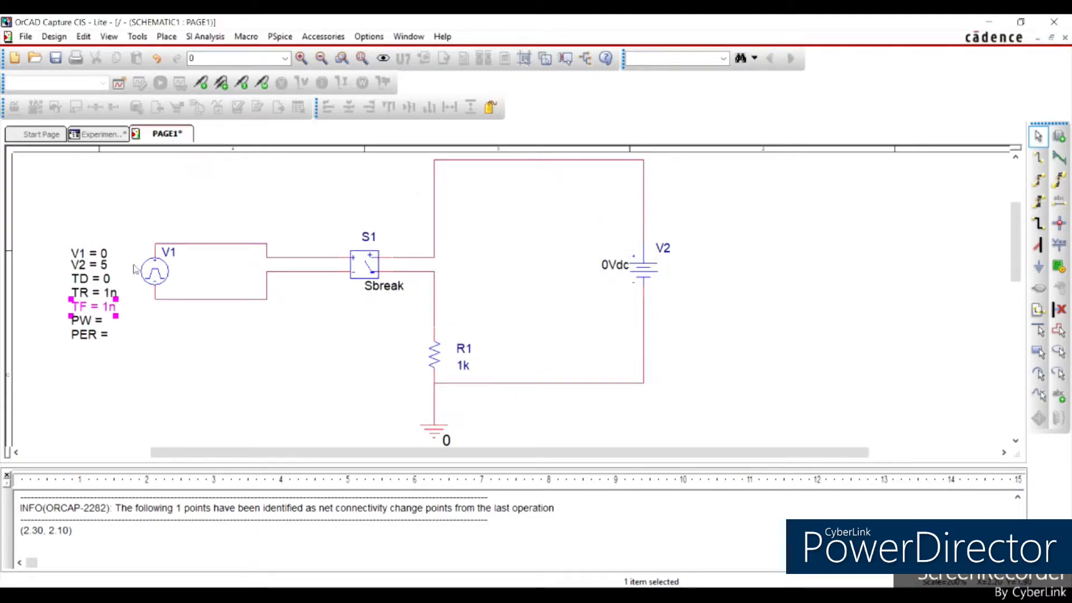
Set the pulse source's pulse width PW to 10us and its period PER to 25us.
{"action": "double_click", "coordinate": [92, 319]}
{"action": "type", "text": "10us"}
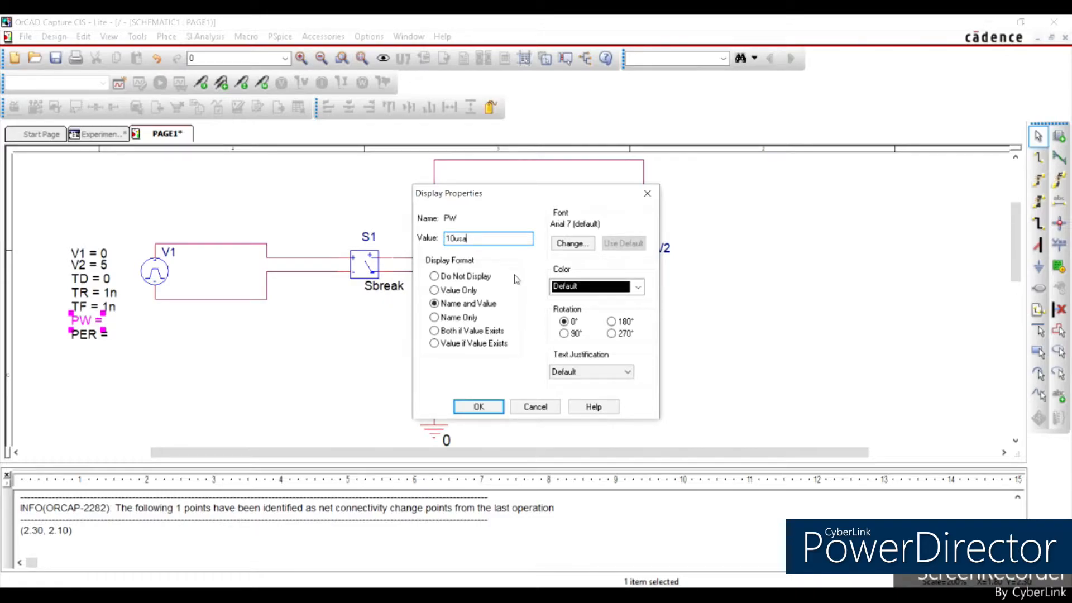
{"action": "left_click", "coordinate": [478, 406]}
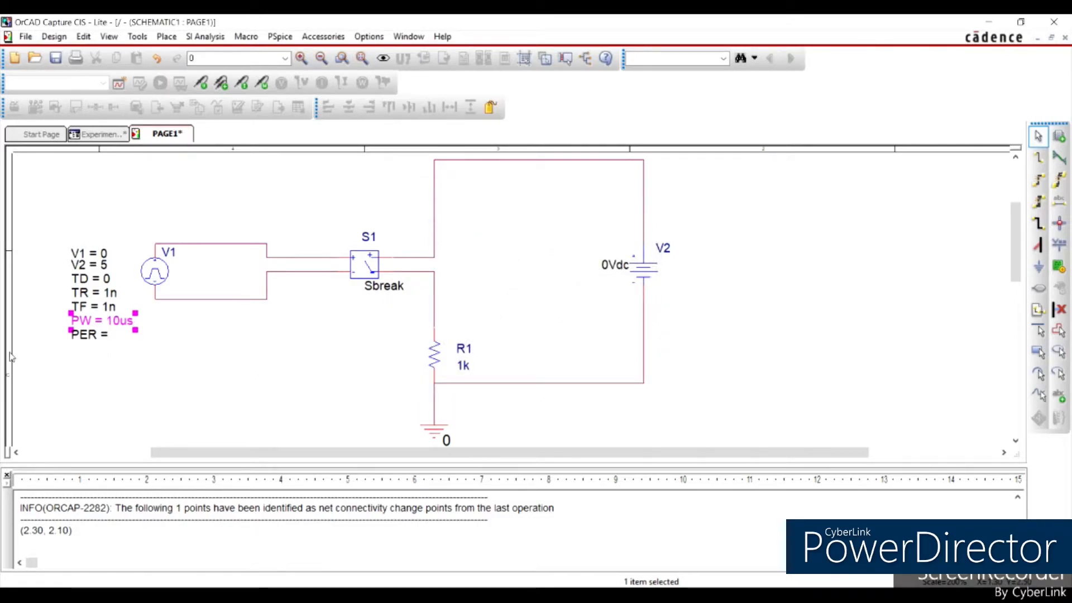
{"action": "double_click", "coordinate": [84, 334]}
{"action": "type", "text": "25us"}
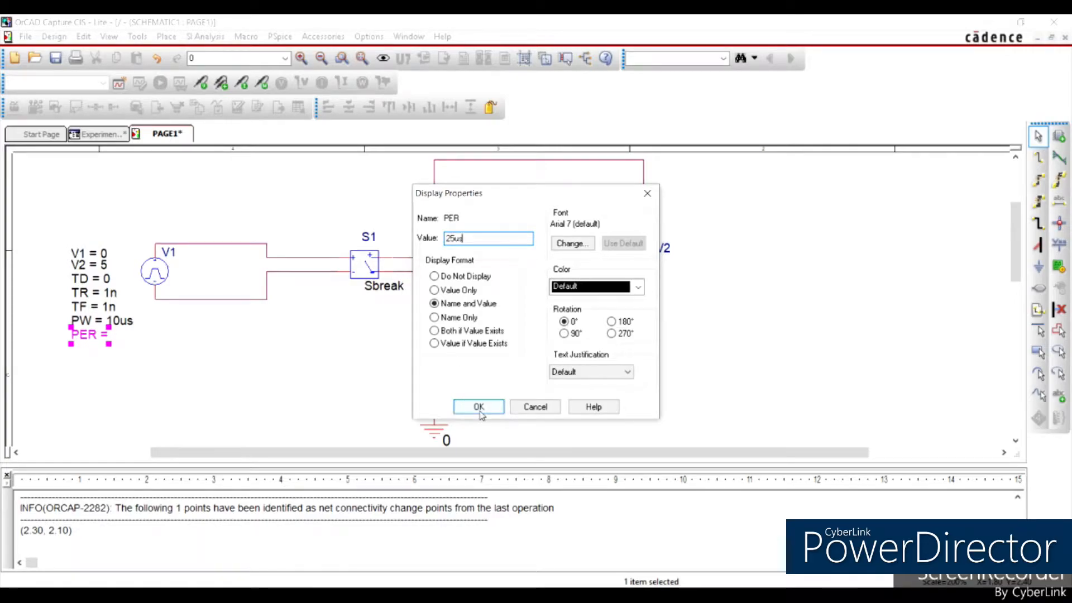
{"action": "left_click", "coordinate": [481, 408]}
{"action": "left_click", "coordinate": [271, 395]}
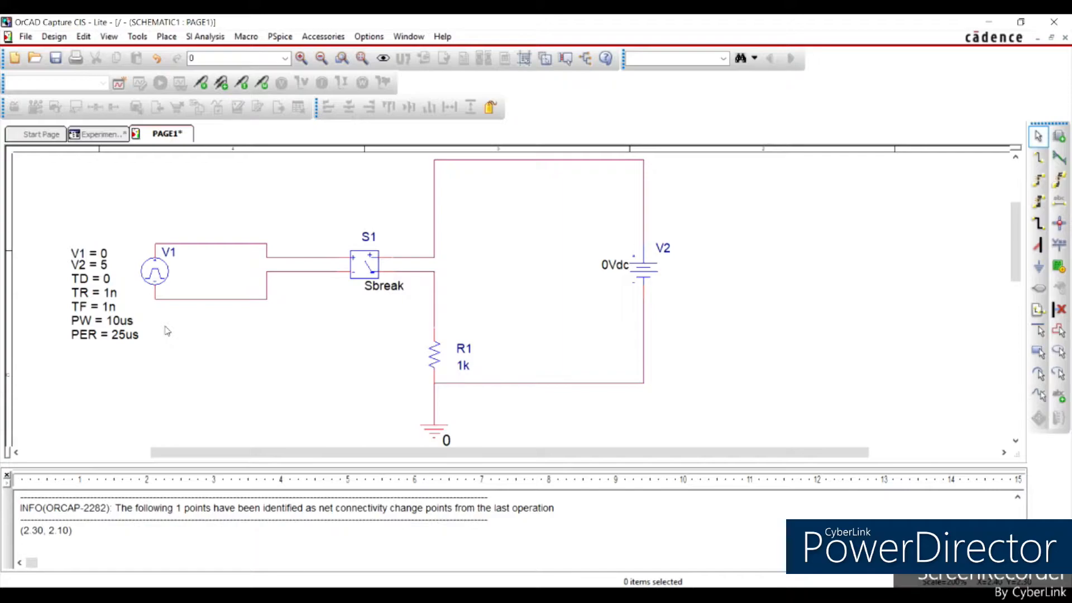
Set resistor R1's value to 2 and the DC source V2's value to 24Vdc.
{"action": "double_click", "coordinate": [464, 364]}
{"action": "type", "text": "2"}
{"action": "key", "text": "Return"}
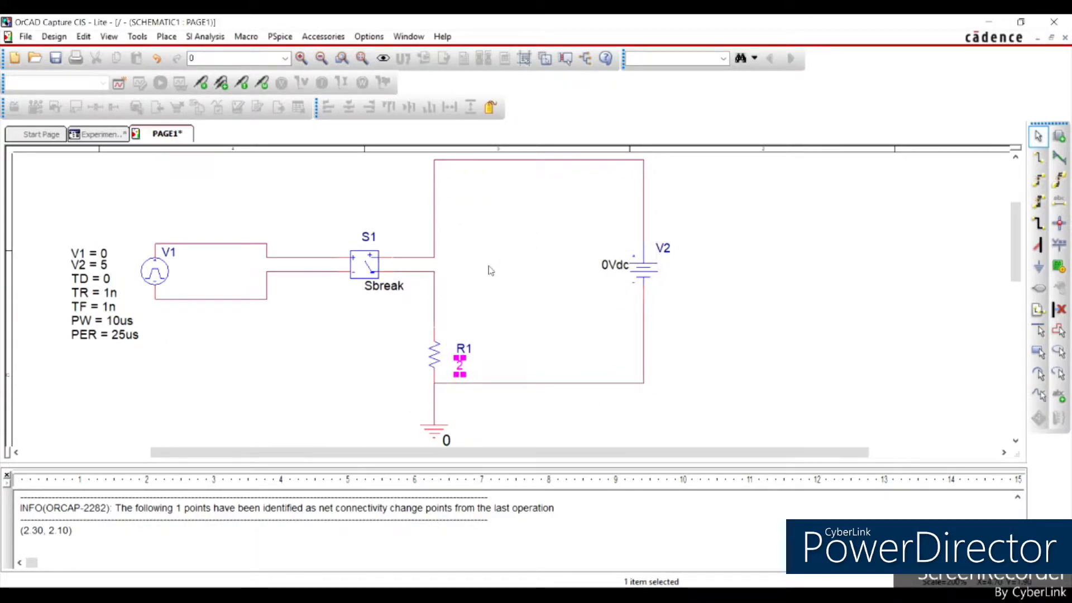
{"action": "double_click", "coordinate": [615, 264]}
{"action": "left_click", "coordinate": [454, 239]}
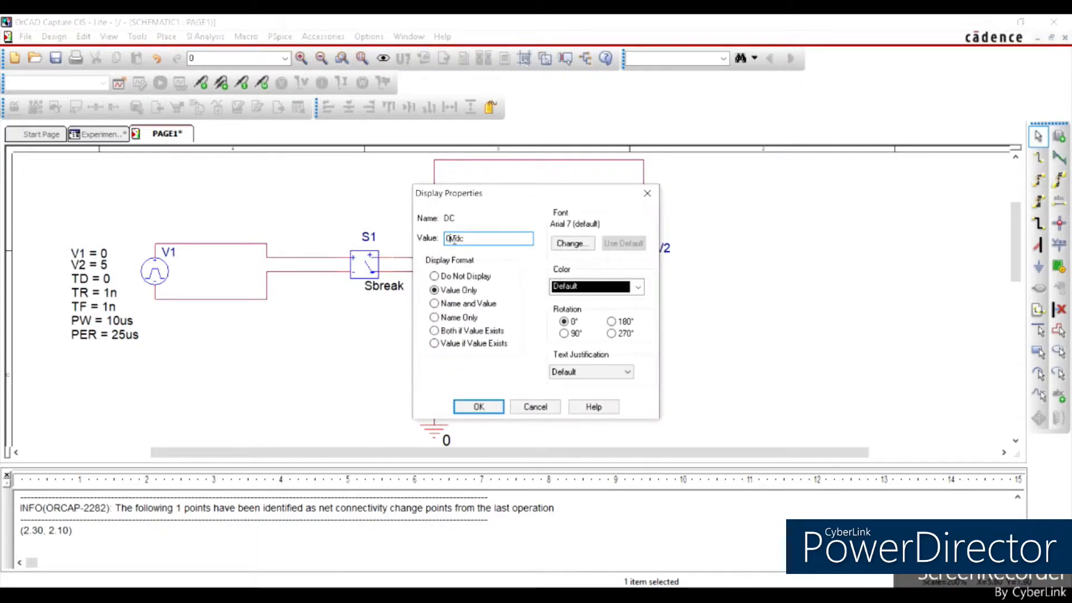
{"action": "type", "text": "24"}
{"action": "left_click", "coordinate": [481, 407]}
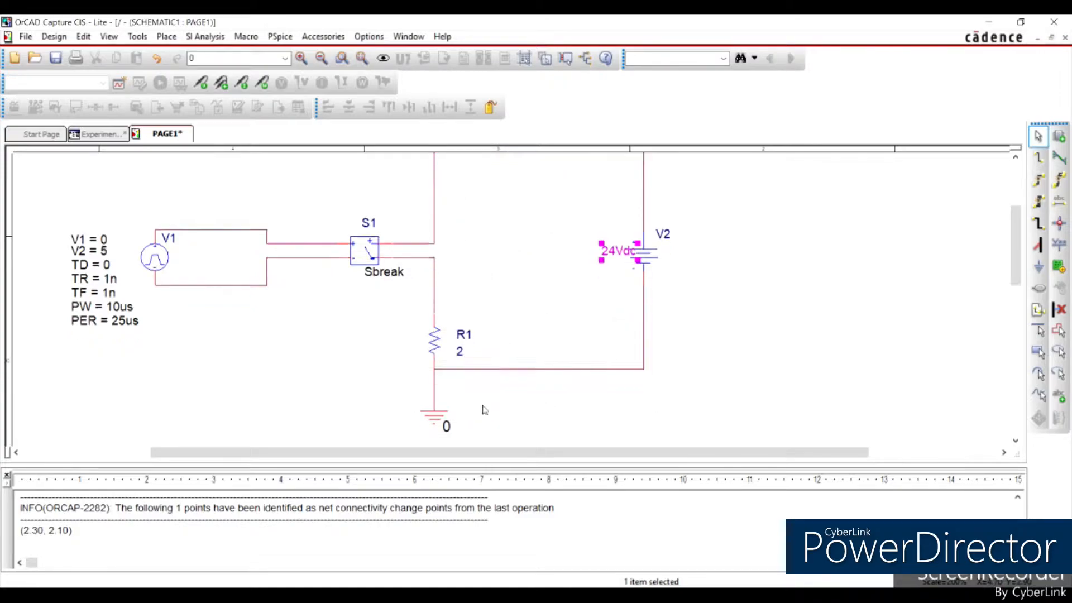
{"action": "left_click", "coordinate": [322, 60]}
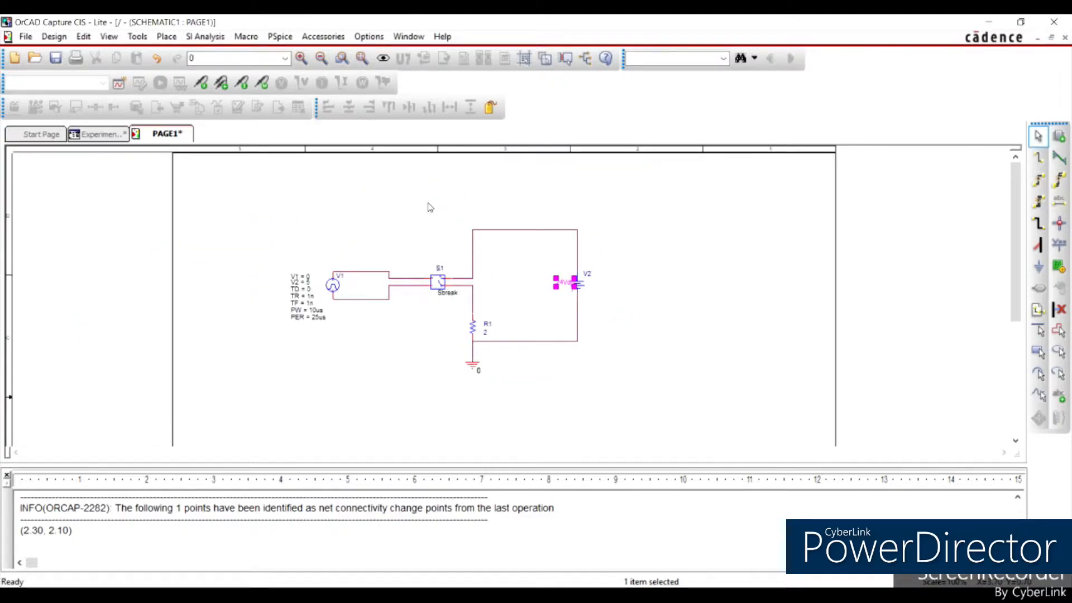
{"action": "left_click", "coordinate": [302, 58]}
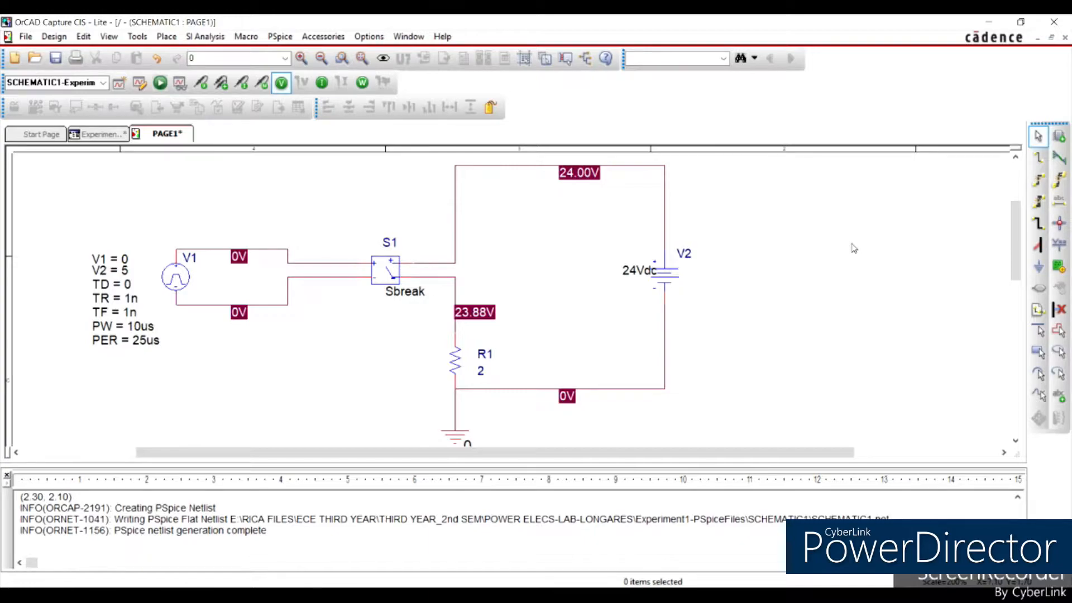
Place a 0/CAPSYM ground below the pulse source and wire it to the source's lower terminal.
{"action": "left_click", "coordinate": [1038, 267]}
{"action": "left_click", "coordinate": [428, 254]}
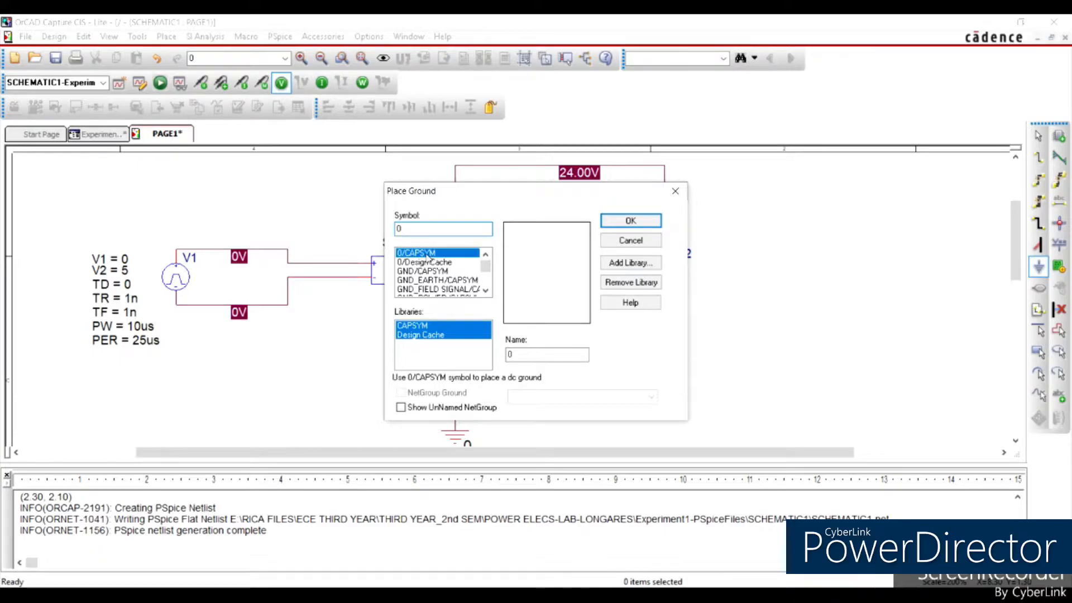
{"action": "left_click", "coordinate": [630, 221]}
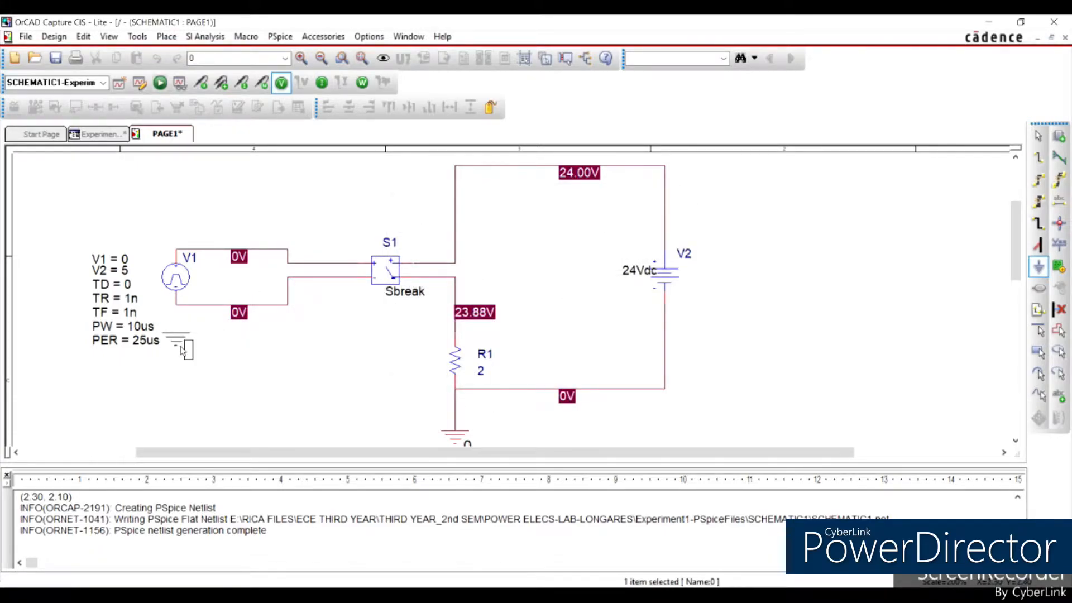
{"action": "left_click", "coordinate": [182, 344]}
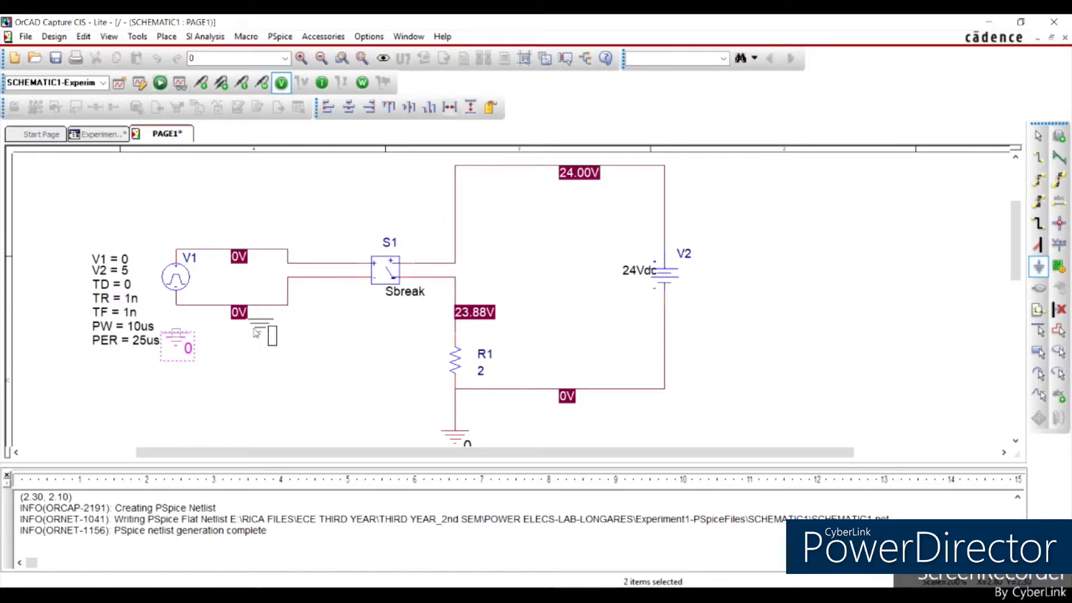
{"action": "key", "text": "Escape"}
{"action": "key", "text": "w"}
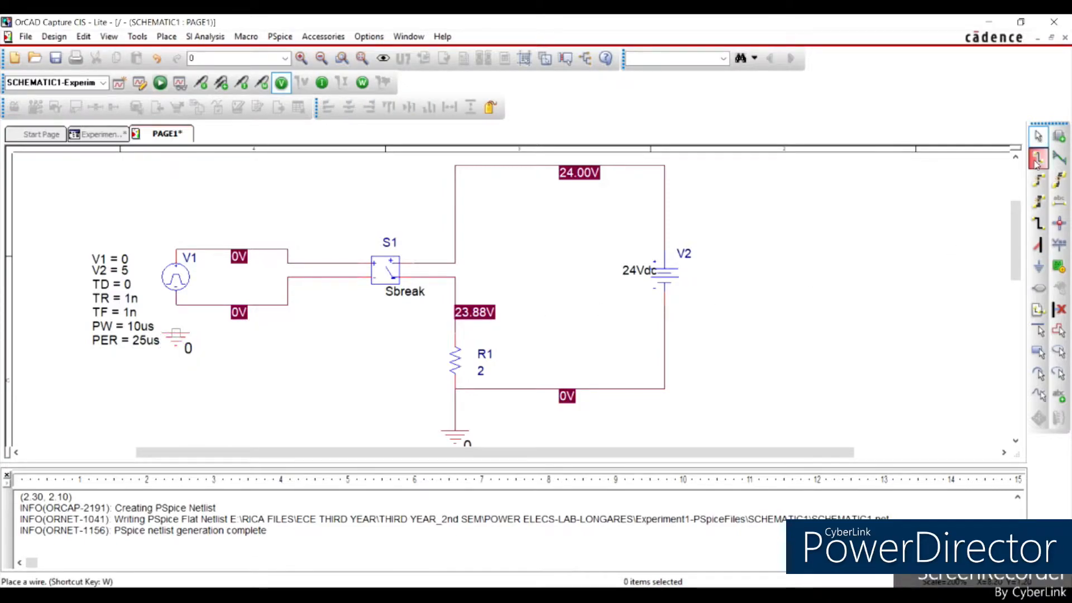
{"action": "left_click", "coordinate": [176, 332]}
{"action": "left_click", "coordinate": [176, 304]}
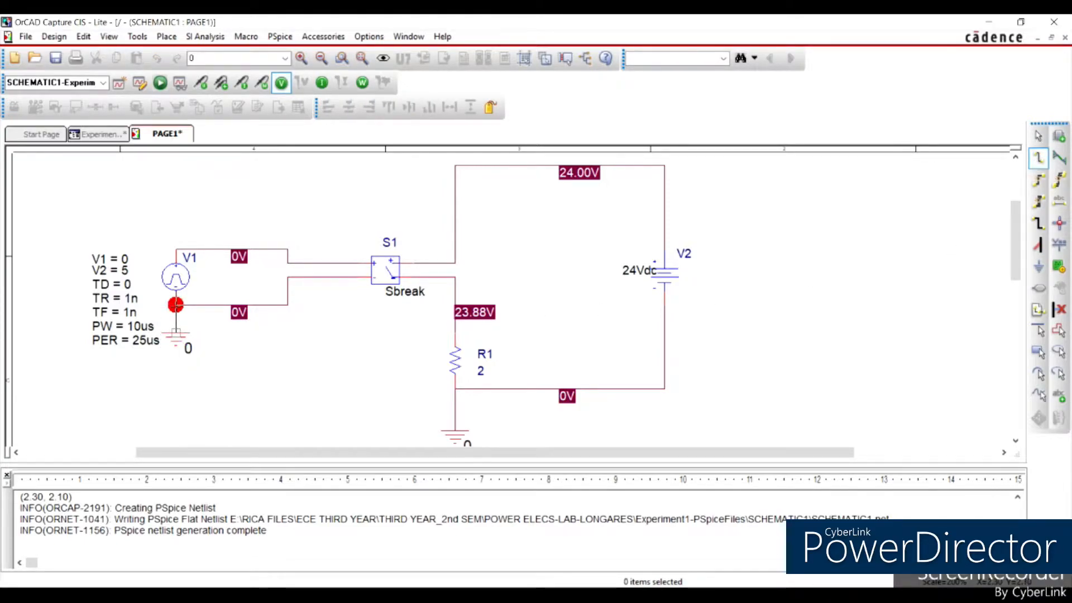
{"action": "key", "text": "Escape"}
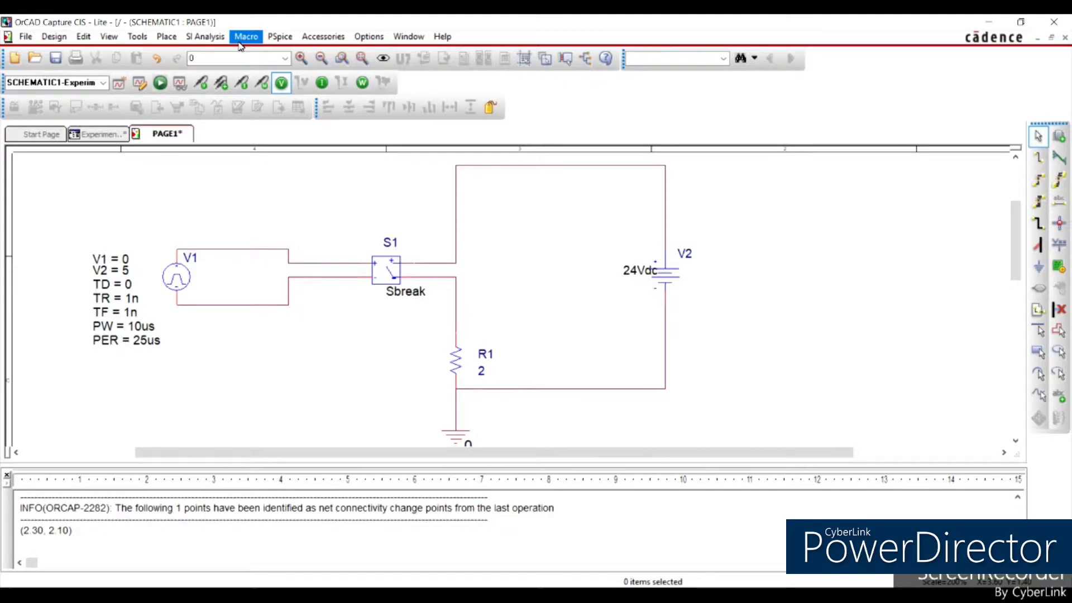
Create a new PSpice simulation profile named "Experiment1." without inheriting from another profile.
{"action": "left_click", "coordinate": [286, 35]}
{"action": "left_click", "coordinate": [286, 35]}
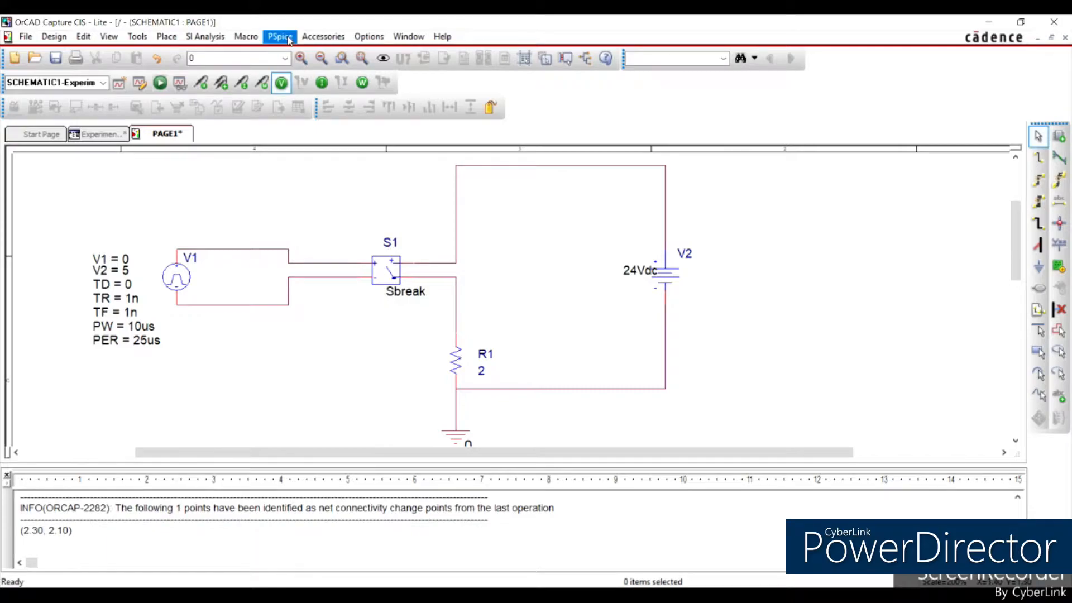
{"action": "left_click", "coordinate": [281, 38]}
{"action": "left_click", "coordinate": [300, 53]}
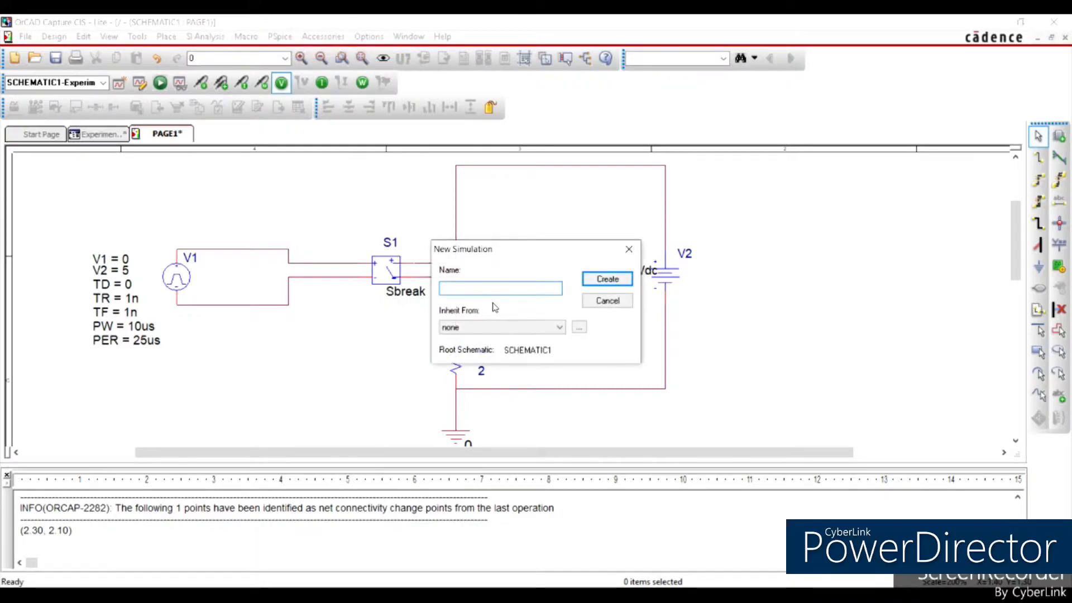
{"action": "type", "text": "Experiment1."}
{"action": "left_click", "coordinate": [606, 279]}
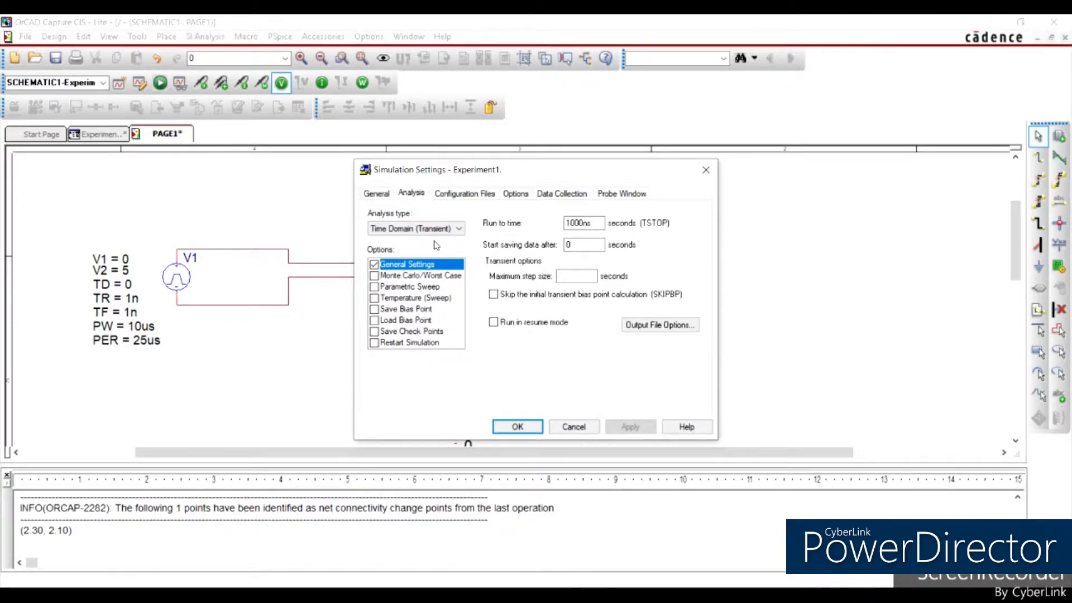
Configure the simulation as Time Domain (Transient) with a run to time of 80us and apply the settings.
{"action": "left_click", "coordinate": [450, 230]}
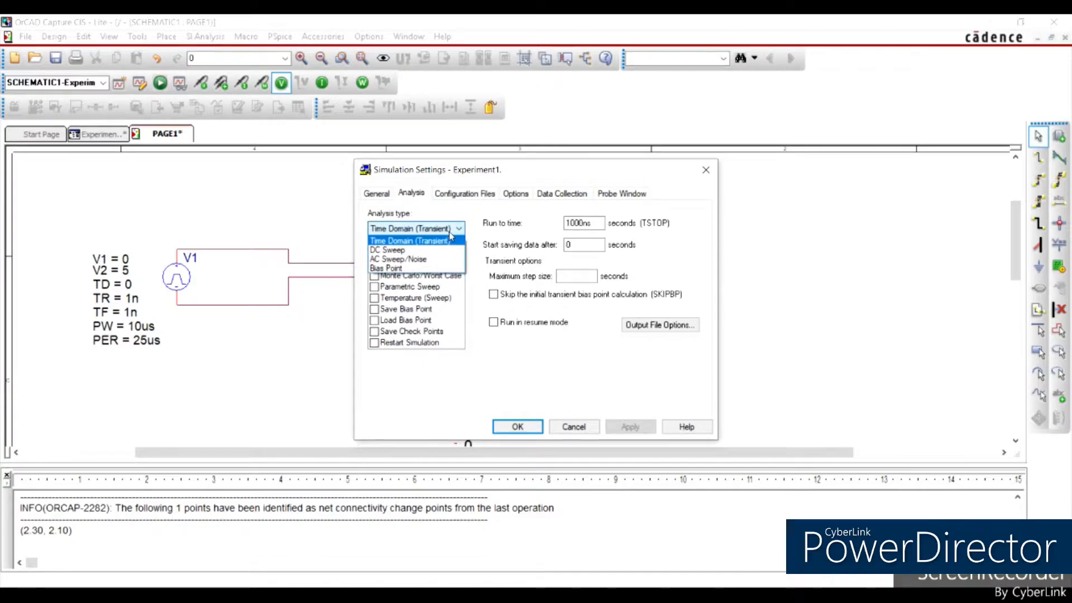
{"action": "left_click", "coordinate": [442, 237]}
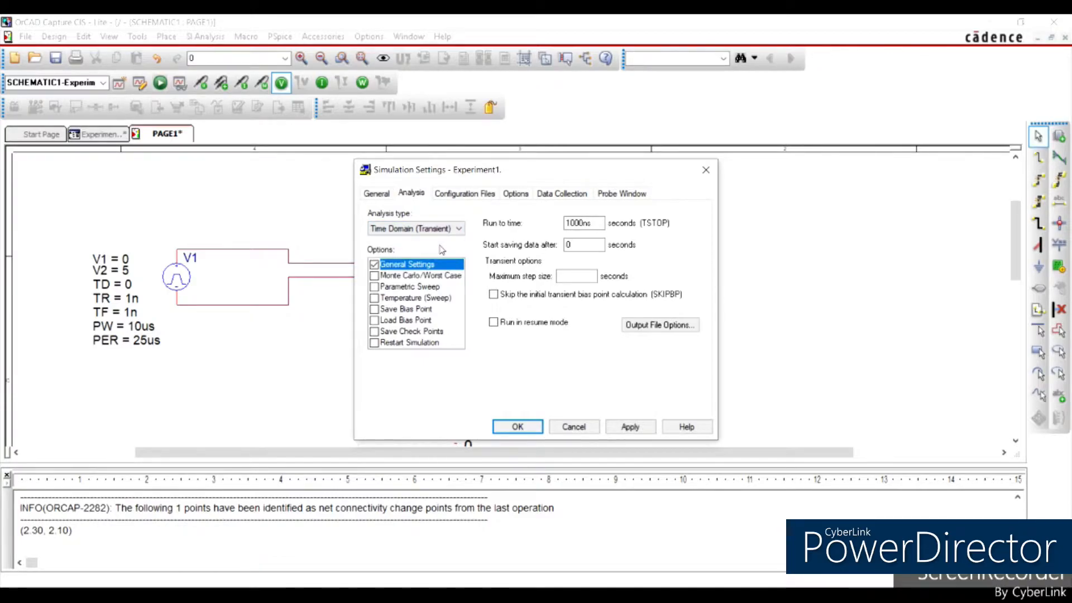
{"action": "left_click", "coordinate": [588, 223]}
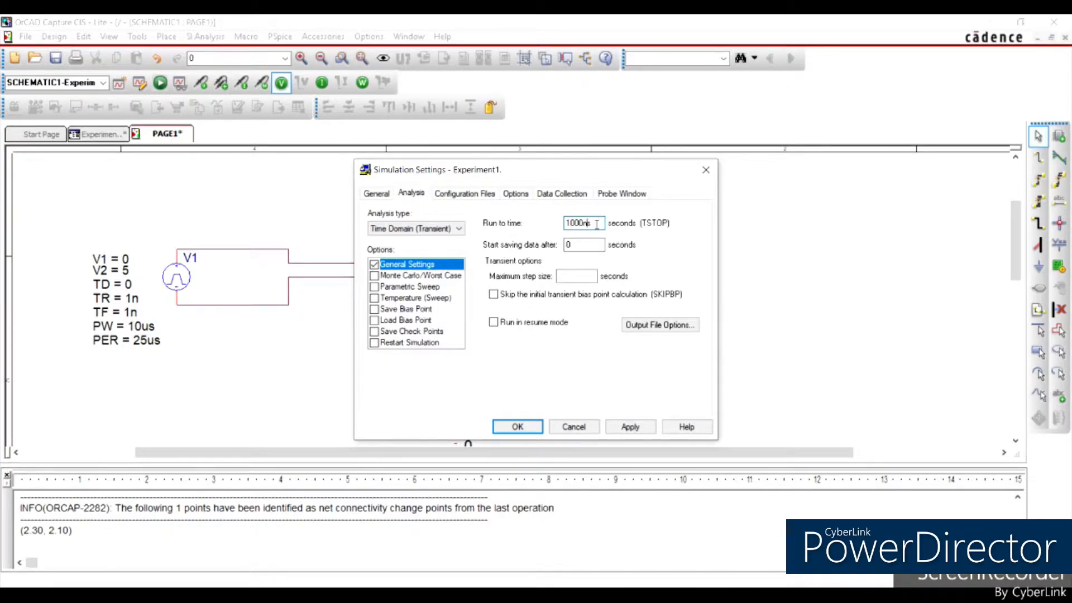
{"action": "key", "text": "Delete"}
{"action": "type", "text": "80us"}
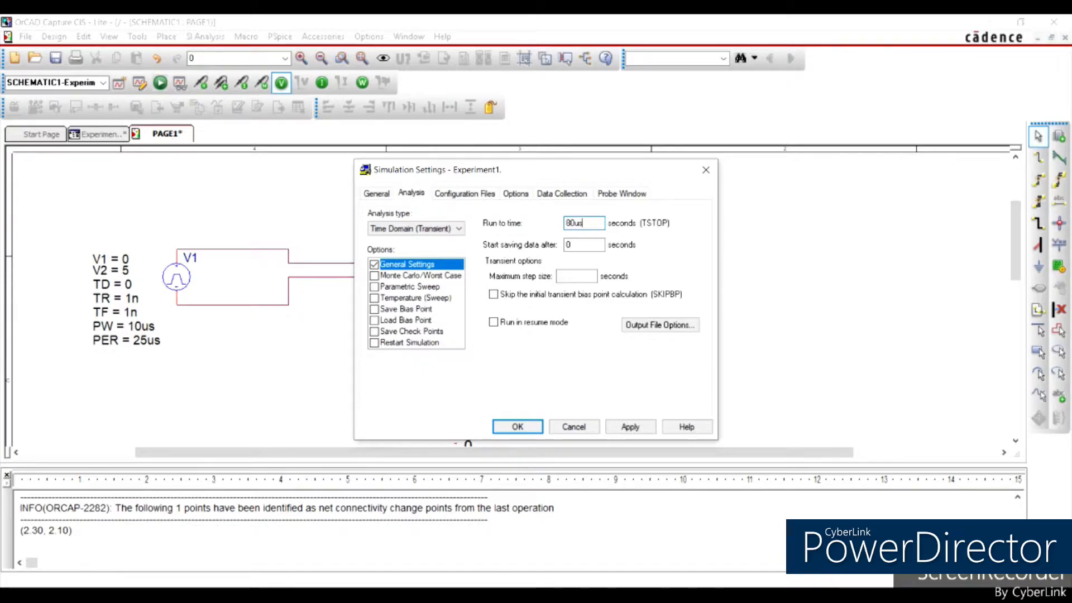
{"action": "left_click", "coordinate": [630, 426]}
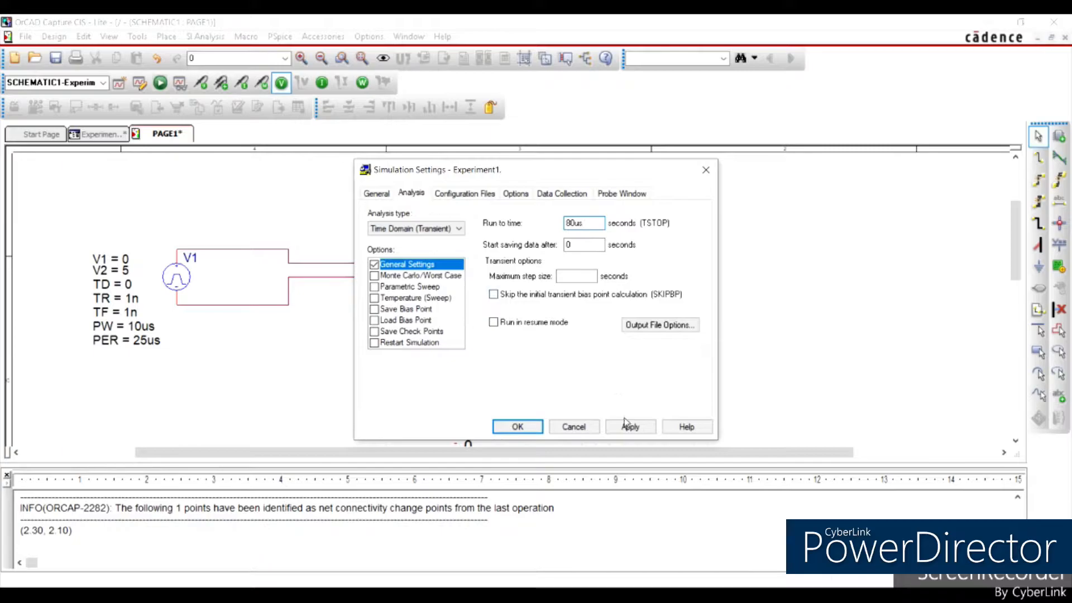
{"action": "left_click", "coordinate": [518, 429]}
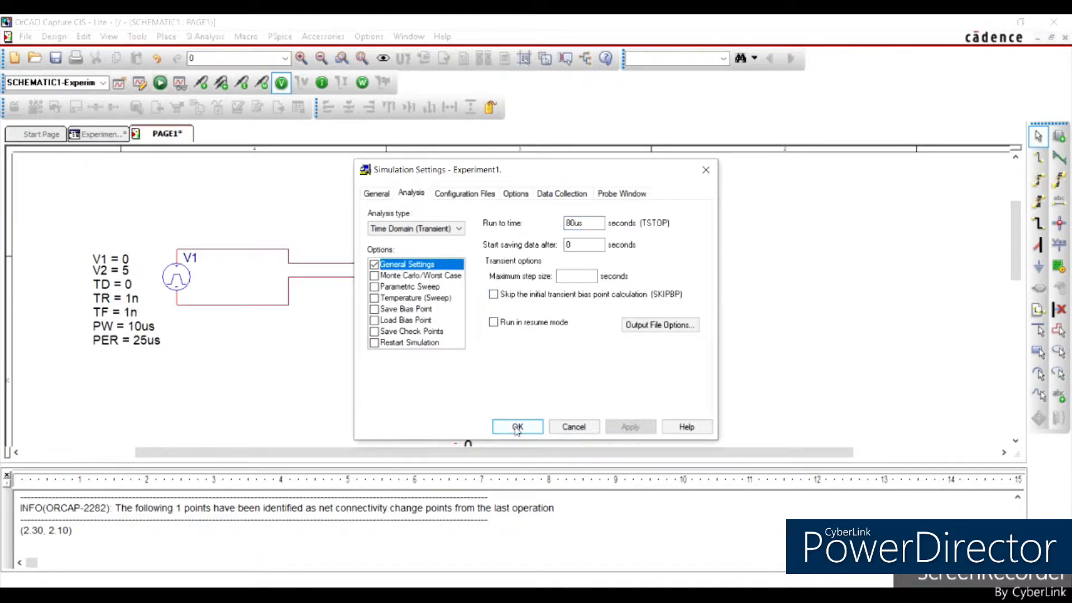
Run the PSpice simulation for the active profile and enlarge the PSpice A/D results window.
{"action": "left_click", "coordinate": [160, 85]}
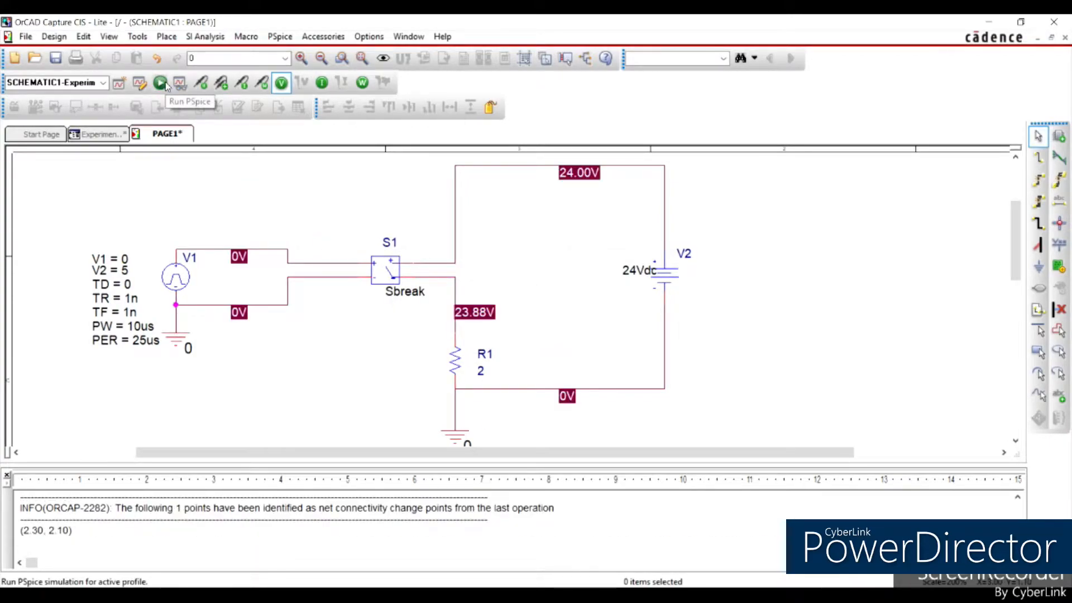
{"action": "left_click", "coordinate": [160, 83]}
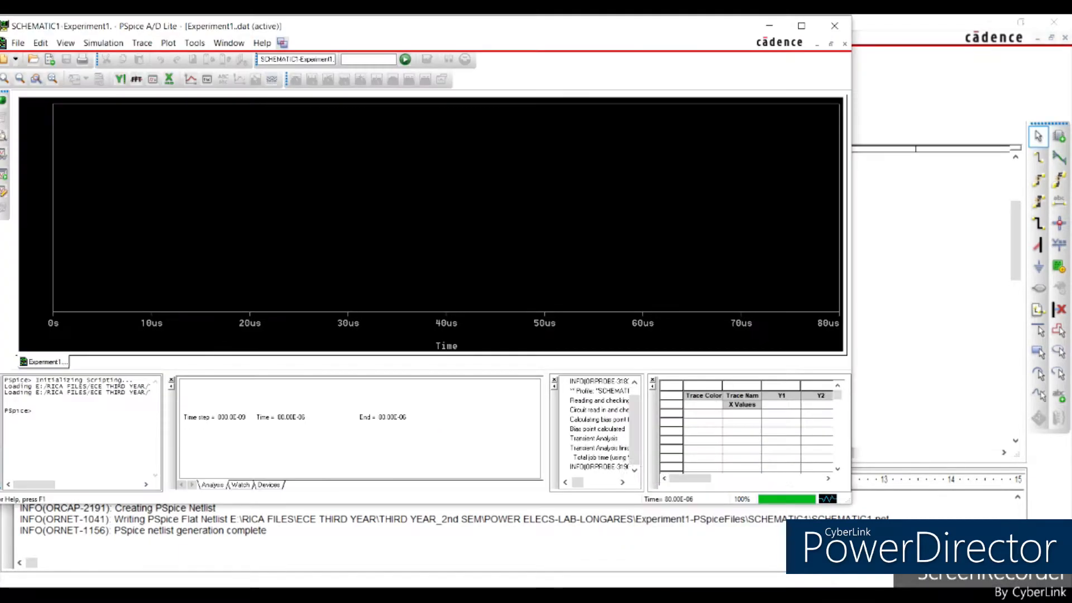
{"action": "left_click_drag", "start_coordinate": [872, 276], "coordinate": [1005, 282]}
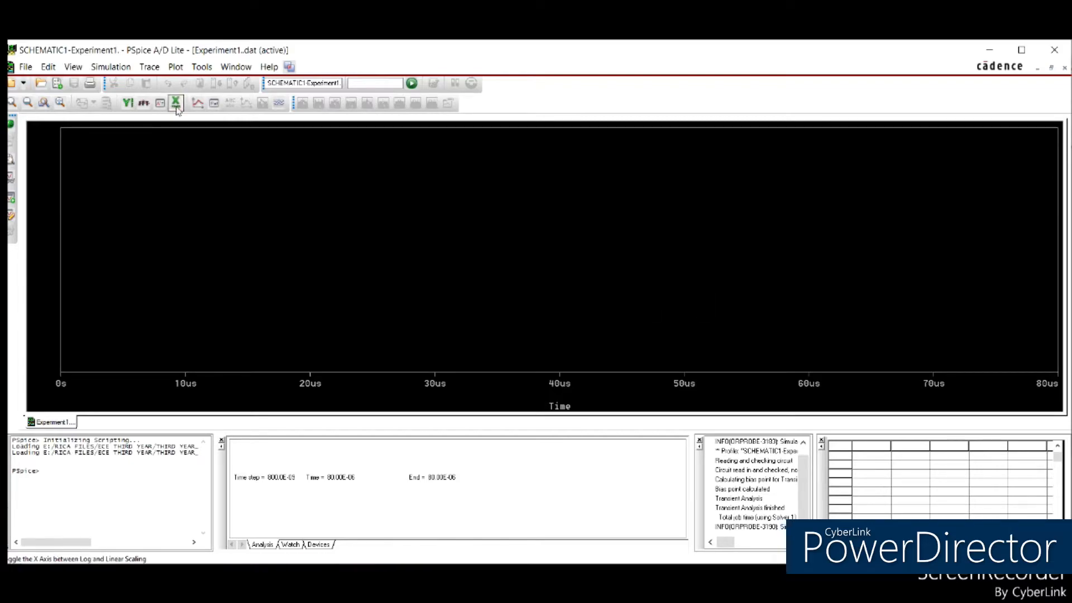
Add the V(VPULSE:+) trace to the simulation plot.
{"action": "left_click", "coordinate": [149, 67]}
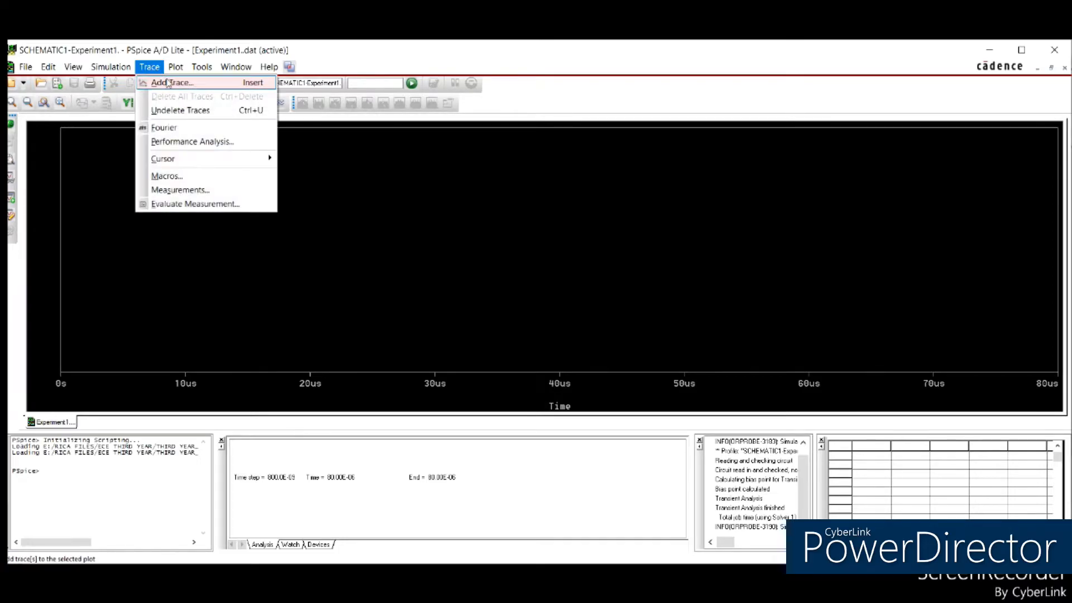
{"action": "left_click", "coordinate": [167, 79]}
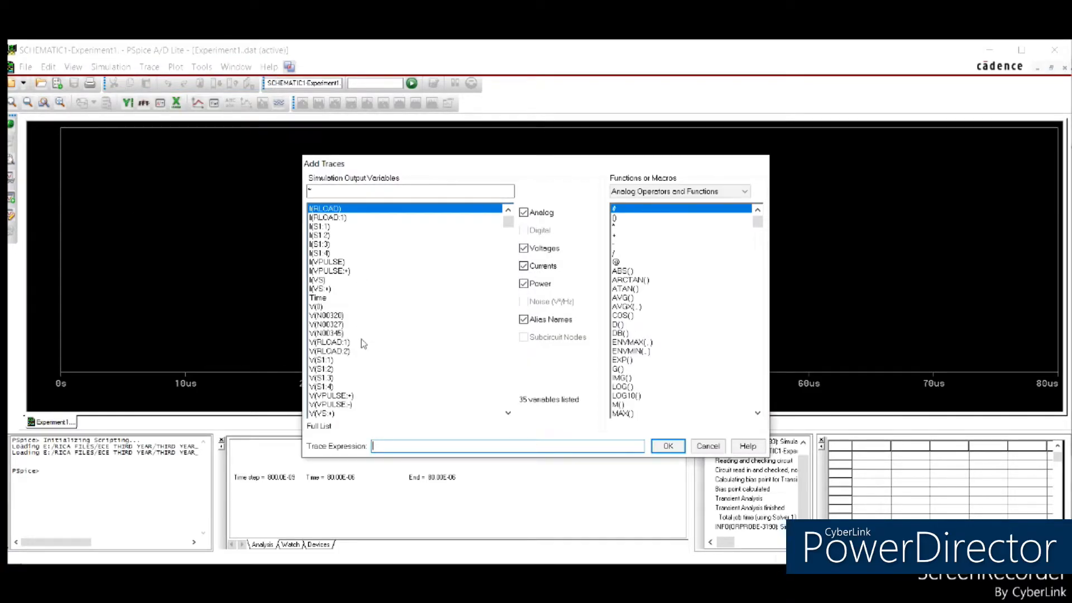
{"action": "left_click_drag", "start_coordinate": [510, 221], "coordinate": [509, 326]}
{"action": "left_click", "coordinate": [326, 334]}
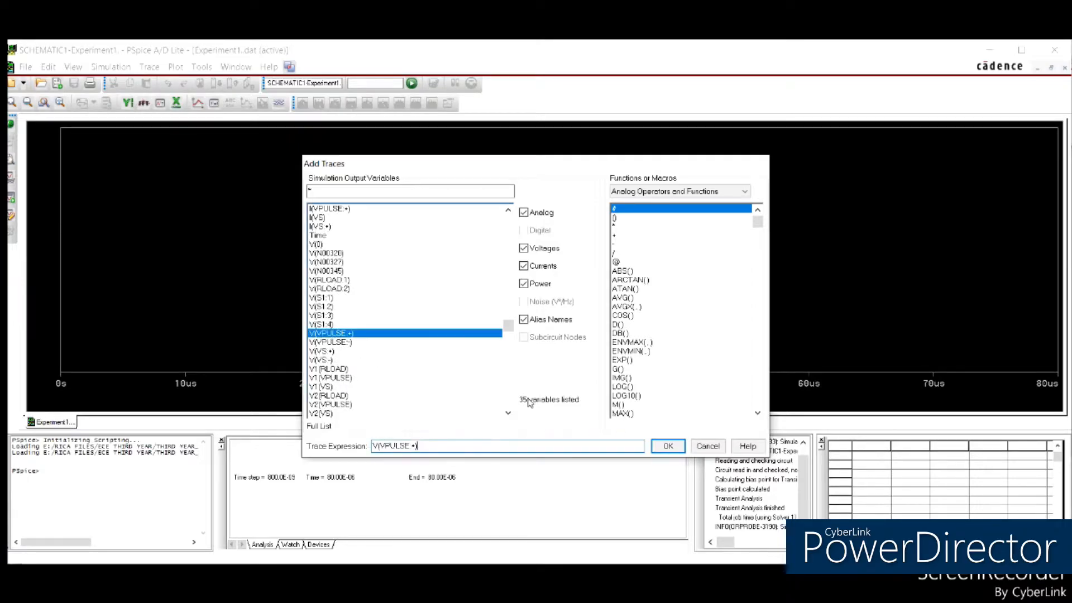
{"action": "left_click", "coordinate": [668, 450]}
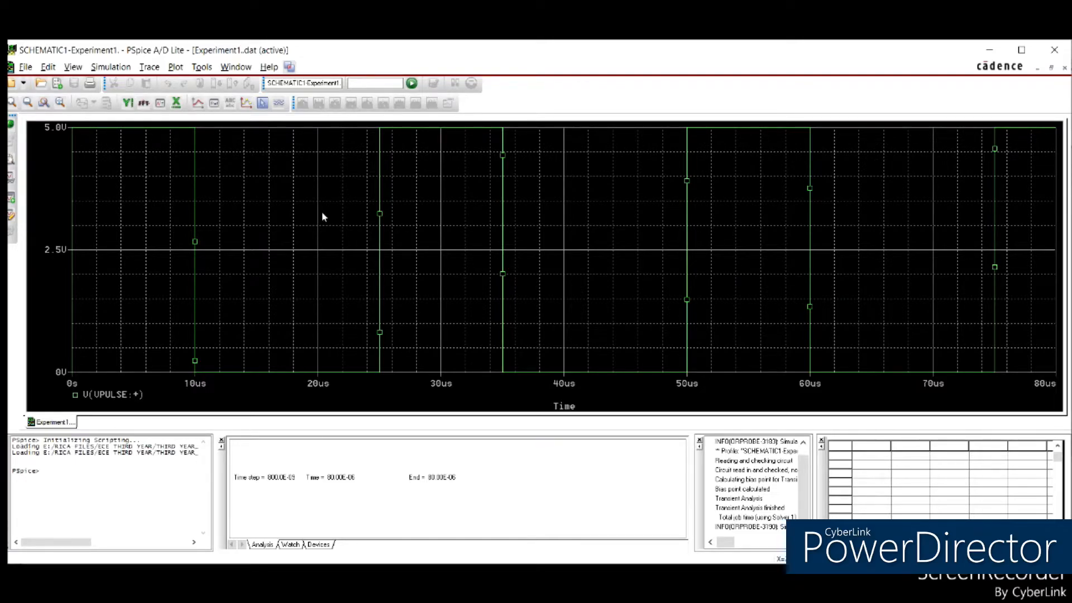
{"action": "left_click", "coordinate": [149, 67]}
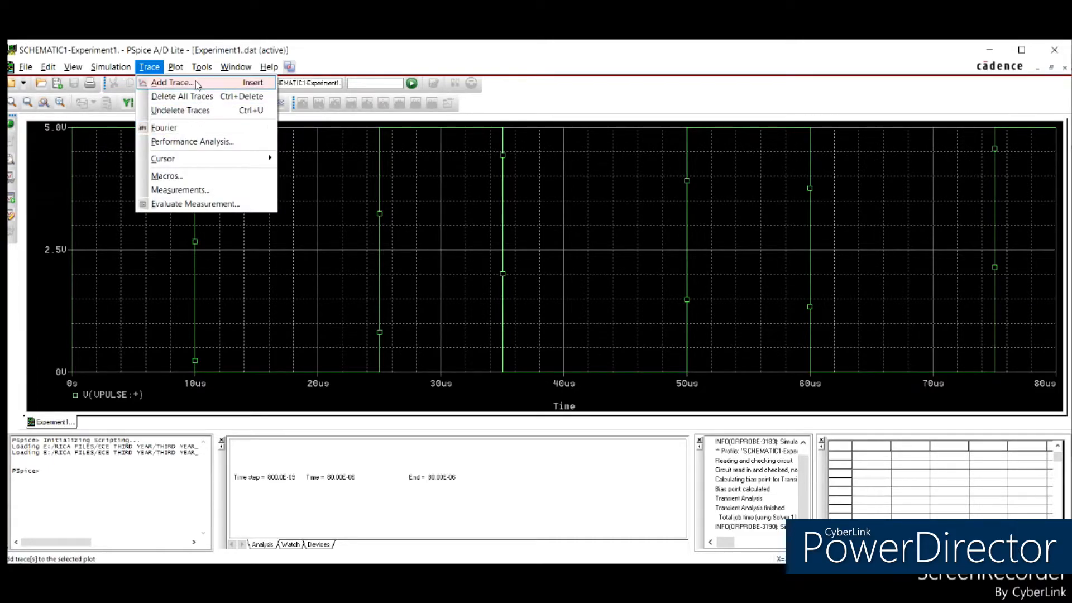
{"action": "left_click", "coordinate": [171, 82]}
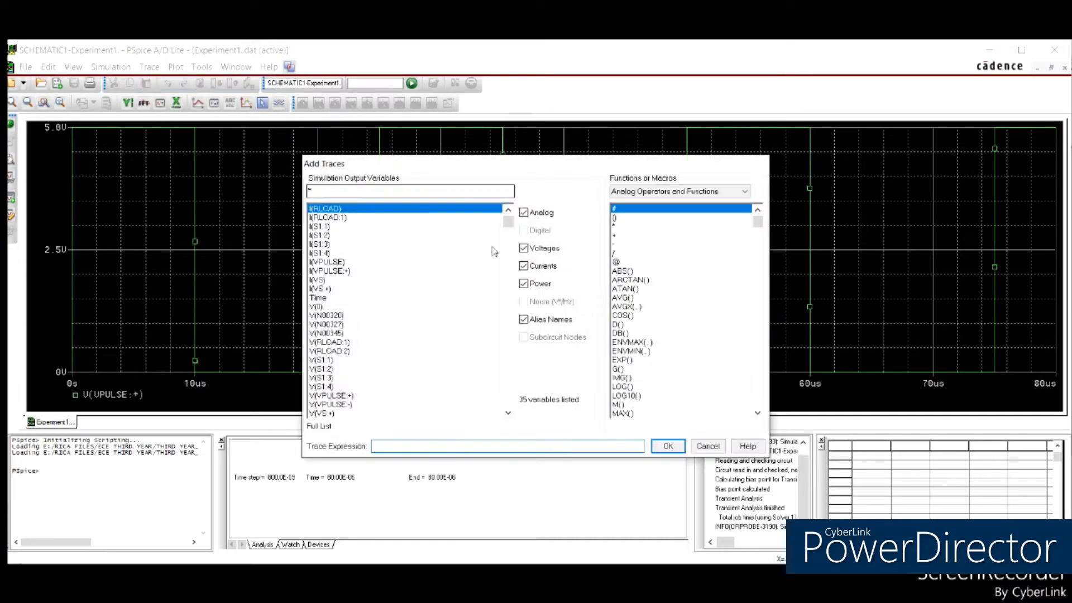
{"action": "left_click", "coordinate": [508, 414]}
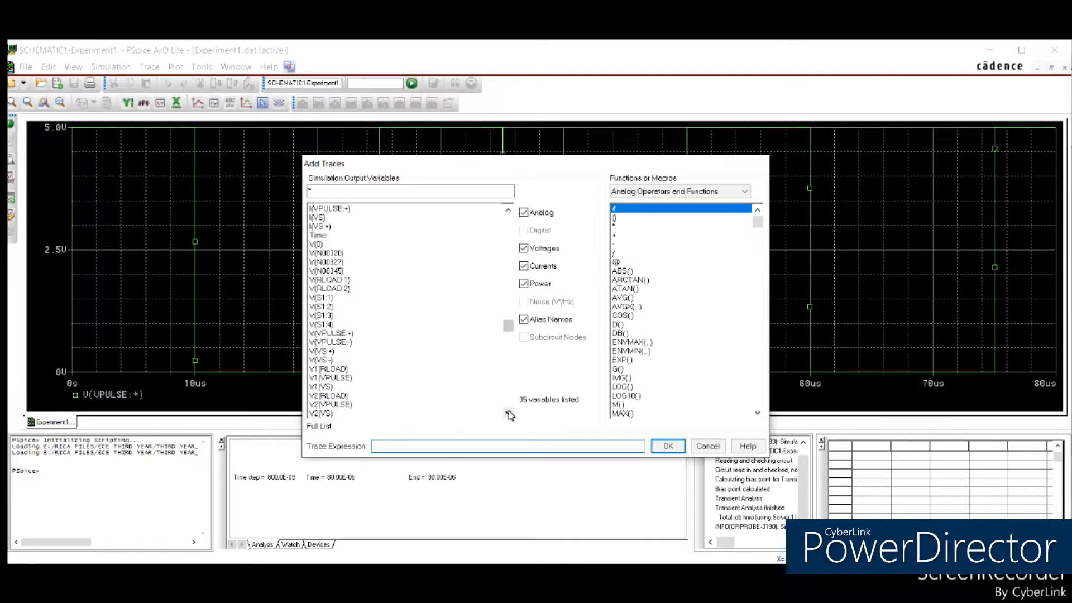
{"action": "key", "text": "Escape"}
Add the V2(RLOAD) trace to the simulation plot and remove the V(VPULSE:+) trace.
{"action": "left_click", "coordinate": [149, 66]}
{"action": "left_click", "coordinate": [171, 83]}
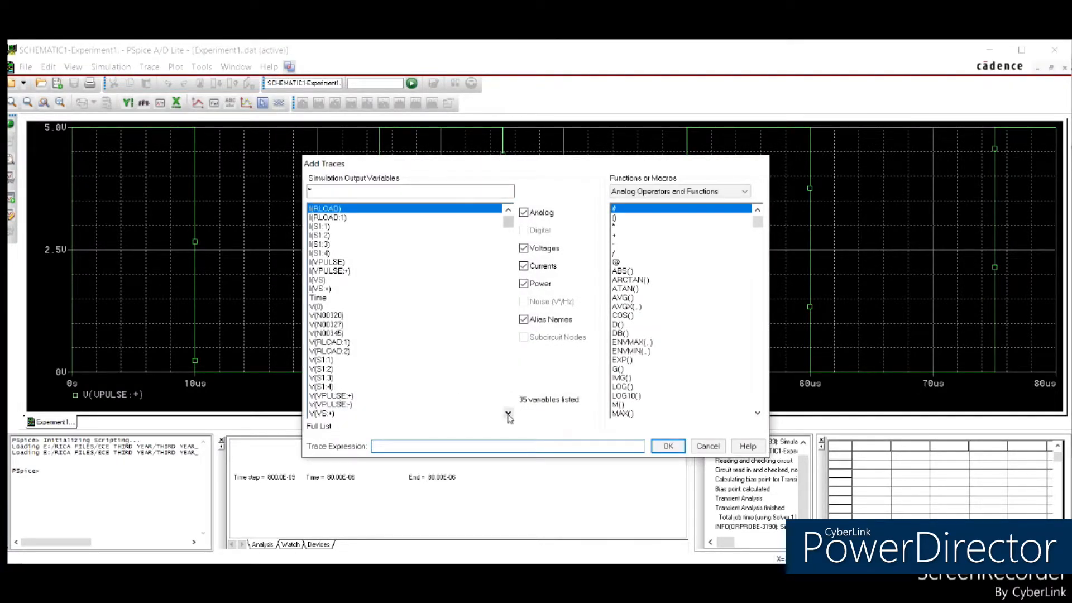
{"action": "scroll", "coordinate": [508, 416], "scroll_direction": "down", "scroll_amount": 4}
{"action": "left_click", "coordinate": [347, 370]}
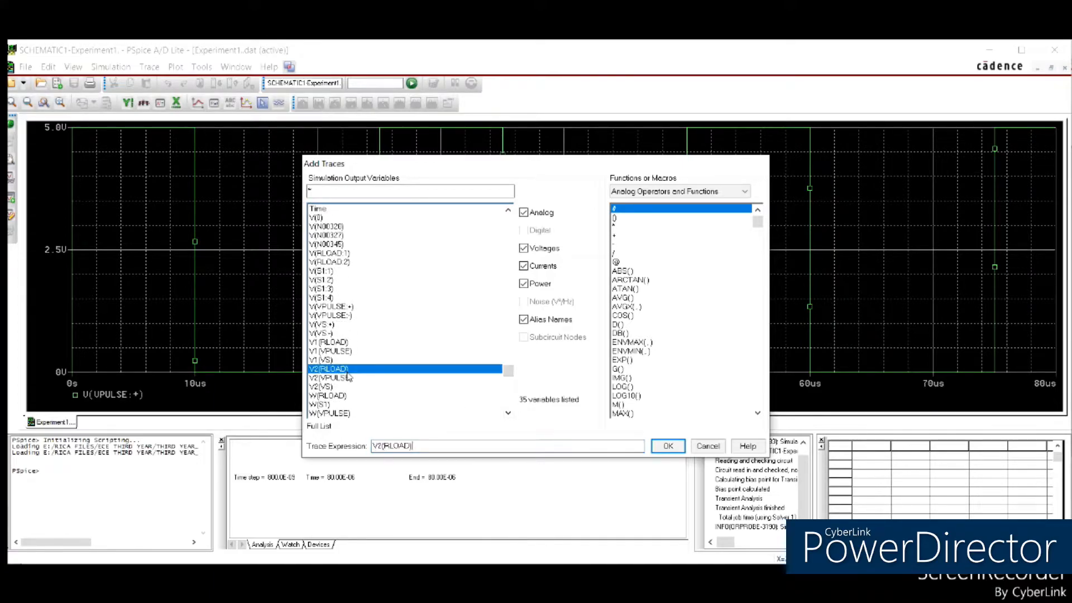
{"action": "left_click", "coordinate": [667, 446]}
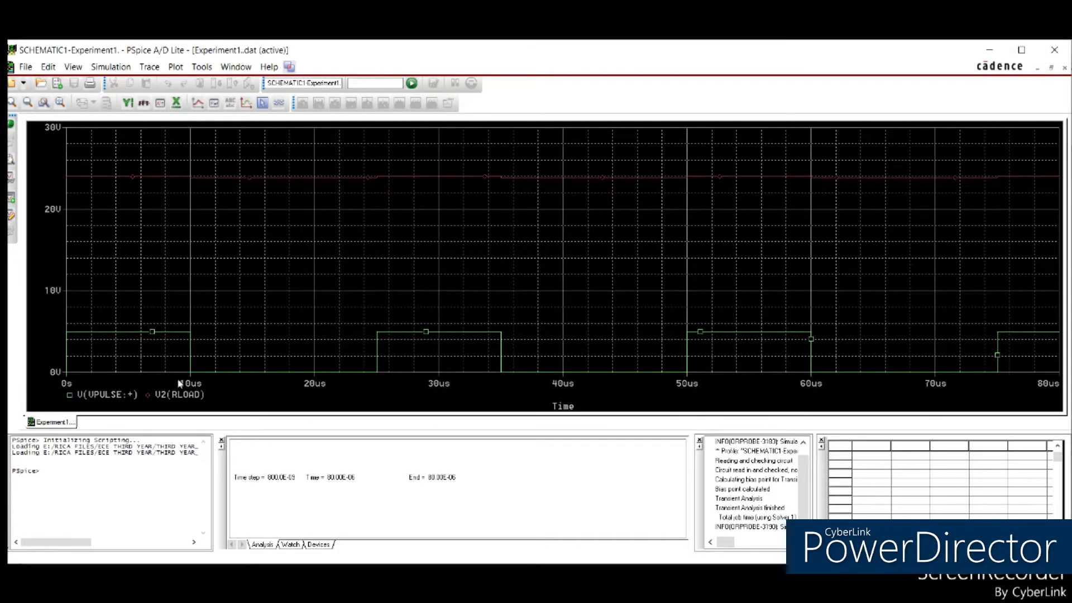
{"action": "left_click", "coordinate": [109, 395]}
{"action": "key", "text": "Delete"}
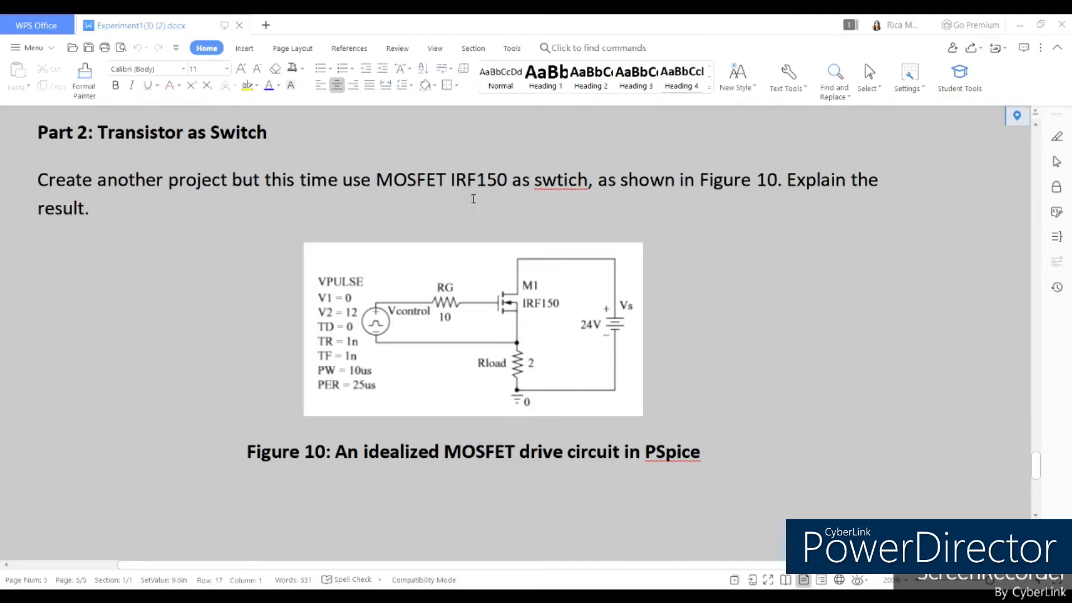
Switch to the WPS Office document and examine the Part 2 instruction and Figure 10 for using MOSFET IRF150 as the switch.
{"action": "left_click_drag", "start_coordinate": [511, 184], "coordinate": [381, 192]}
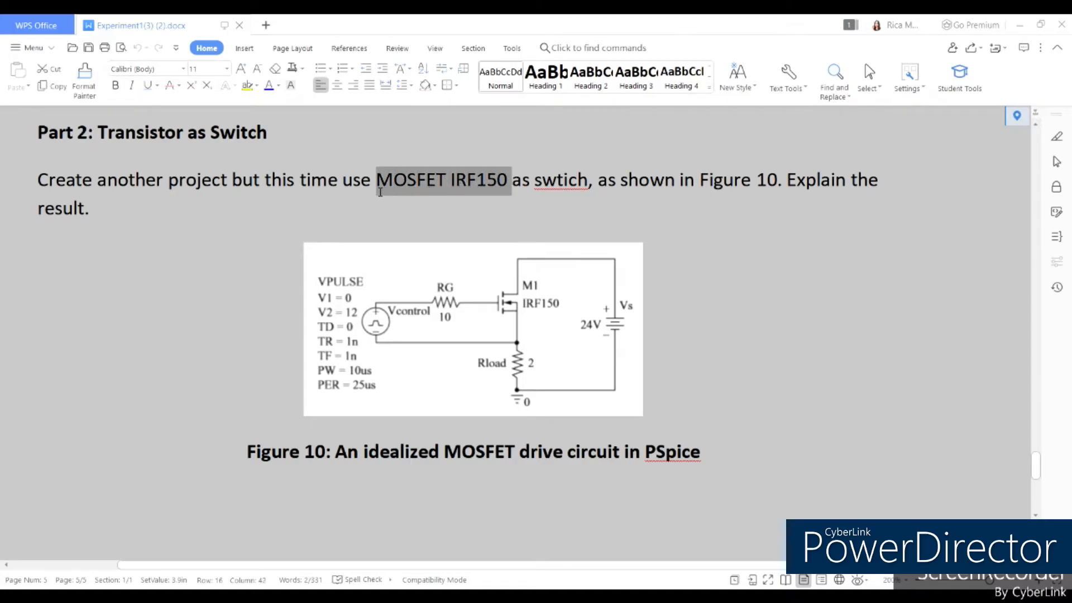
{"action": "left_click", "coordinate": [458, 316]}
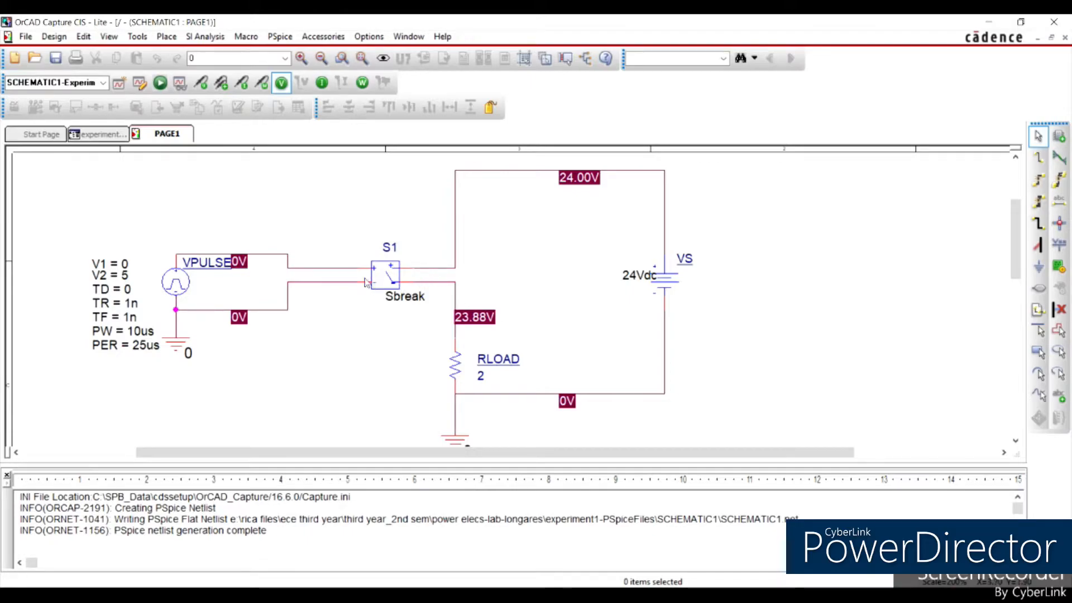
Switch to the OrCAD Capture schematic and delete the voltage-controlled switch S1.
{"action": "left_click", "coordinate": [385, 277]}
{"action": "right_click", "coordinate": [384, 277]}
{"action": "left_click", "coordinate": [387, 275]}
{"action": "left_click", "coordinate": [386, 275]}
{"action": "right_click", "coordinate": [385, 276]}
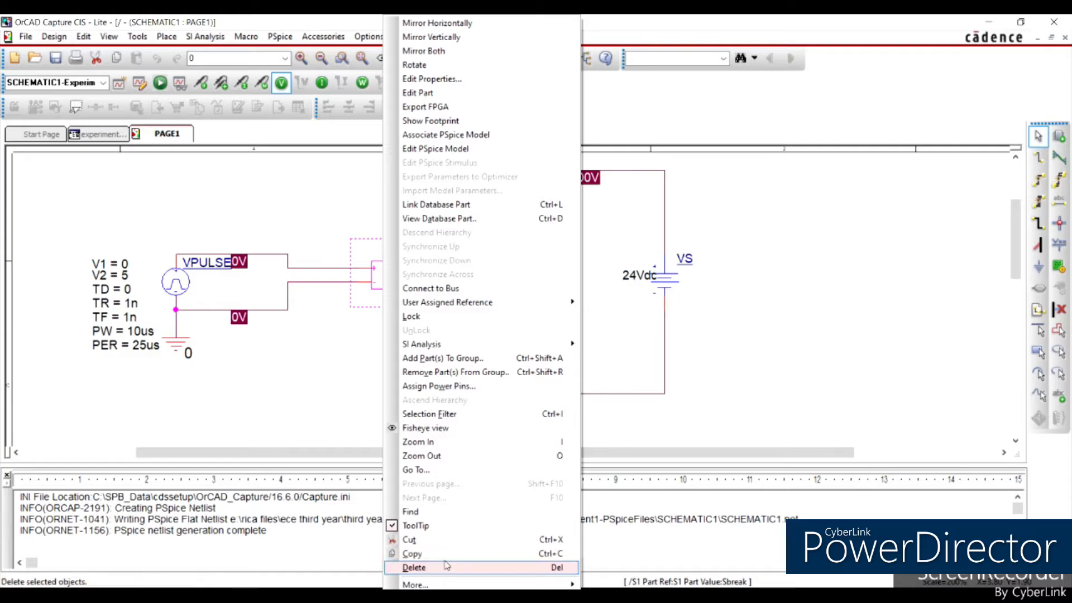
{"action": "left_click", "coordinate": [416, 567]}
{"action": "scroll", "coordinate": [555, 375], "scroll_direction": "down", "scroll_amount": 1}
{"action": "scroll", "coordinate": [555, 375], "scroll_direction": "down", "scroll_amount": 2}
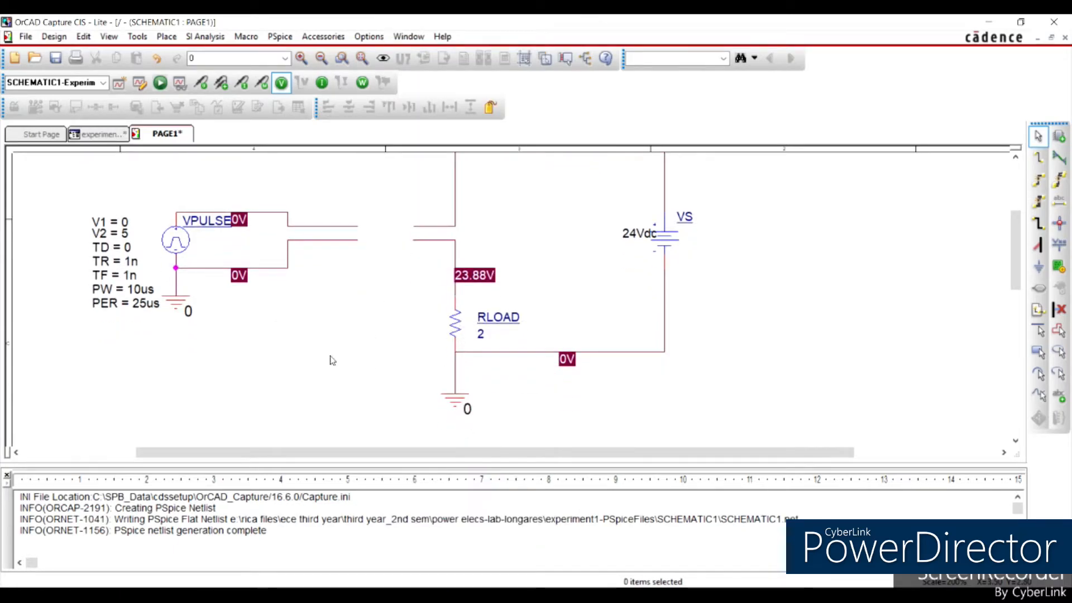
Delete the ground symbol below the pulse source together with the wire leading to it.
{"action": "left_click", "coordinate": [176, 310]}
{"action": "right_click", "coordinate": [176, 310]}
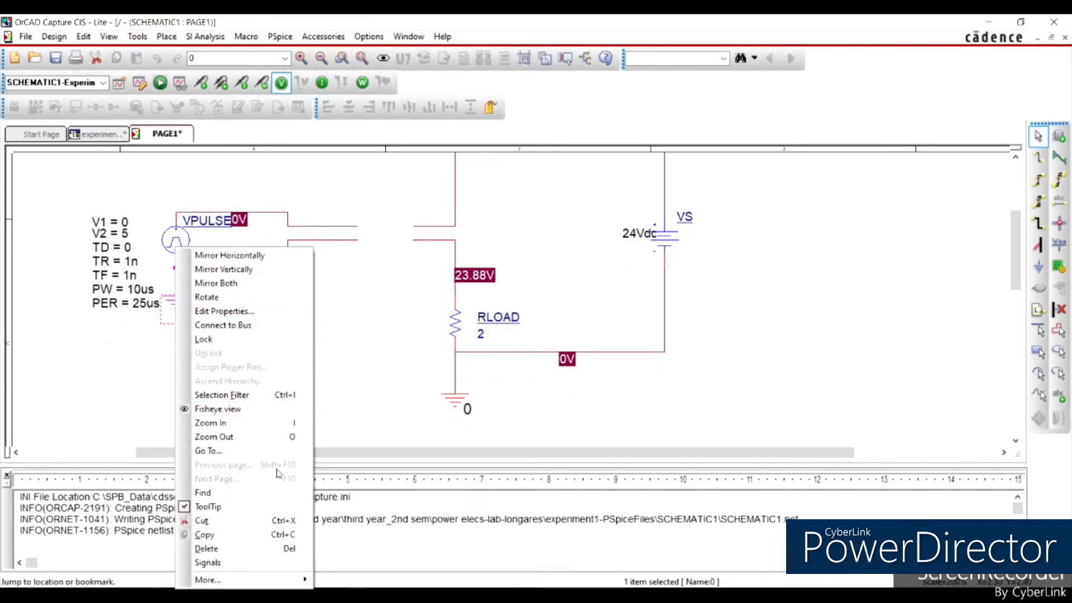
{"action": "left_click", "coordinate": [229, 549]}
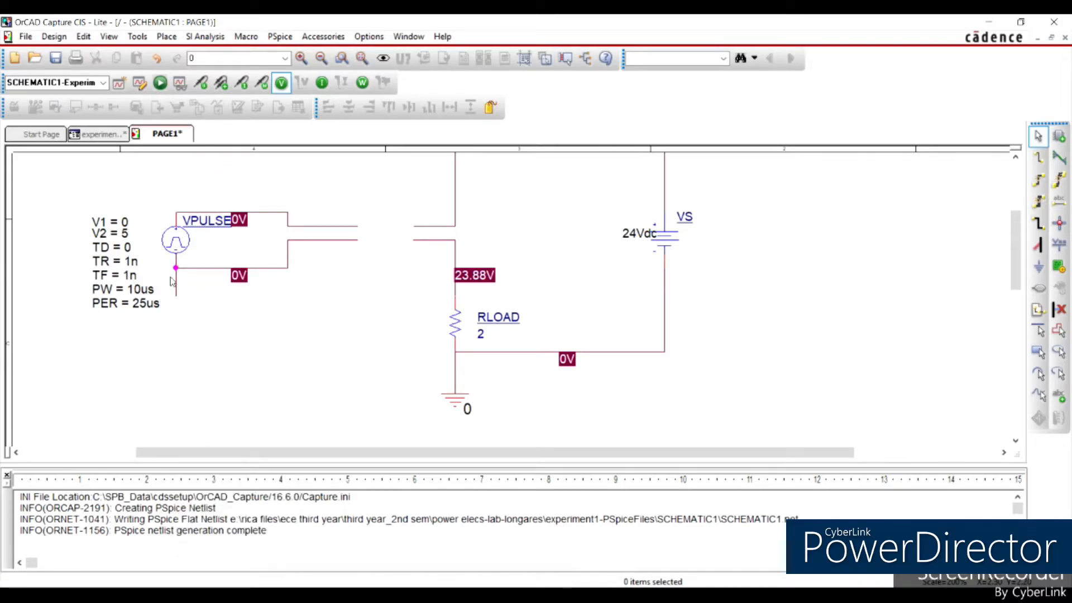
{"action": "left_click", "coordinate": [176, 282]}
{"action": "right_click", "coordinate": [176, 282]}
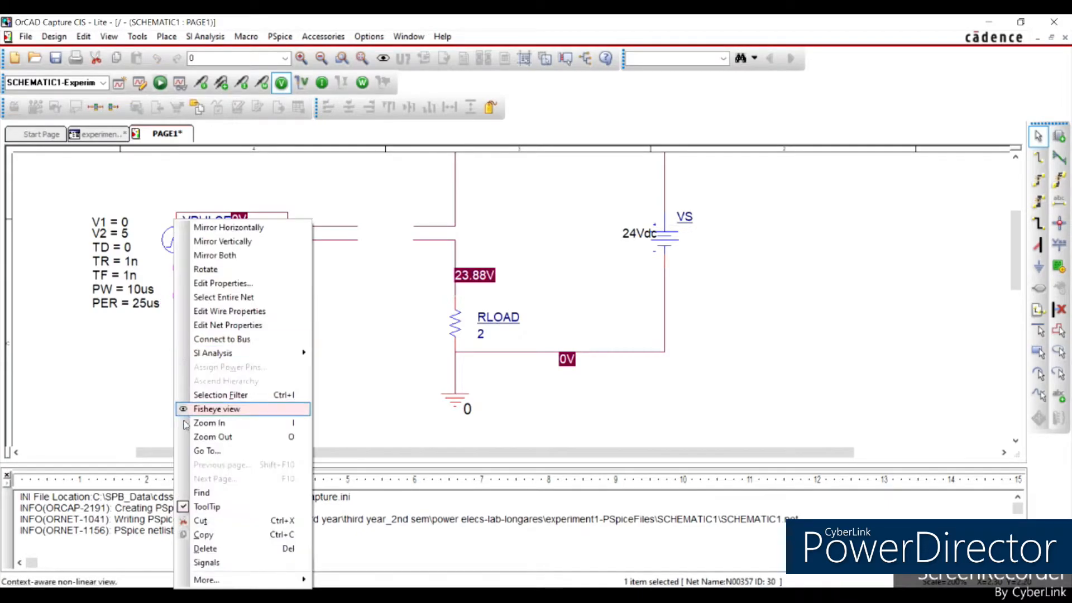
{"action": "left_click", "coordinate": [229, 549]}
{"action": "scroll", "coordinate": [422, 378], "scroll_direction": "up", "scroll_amount": 3}
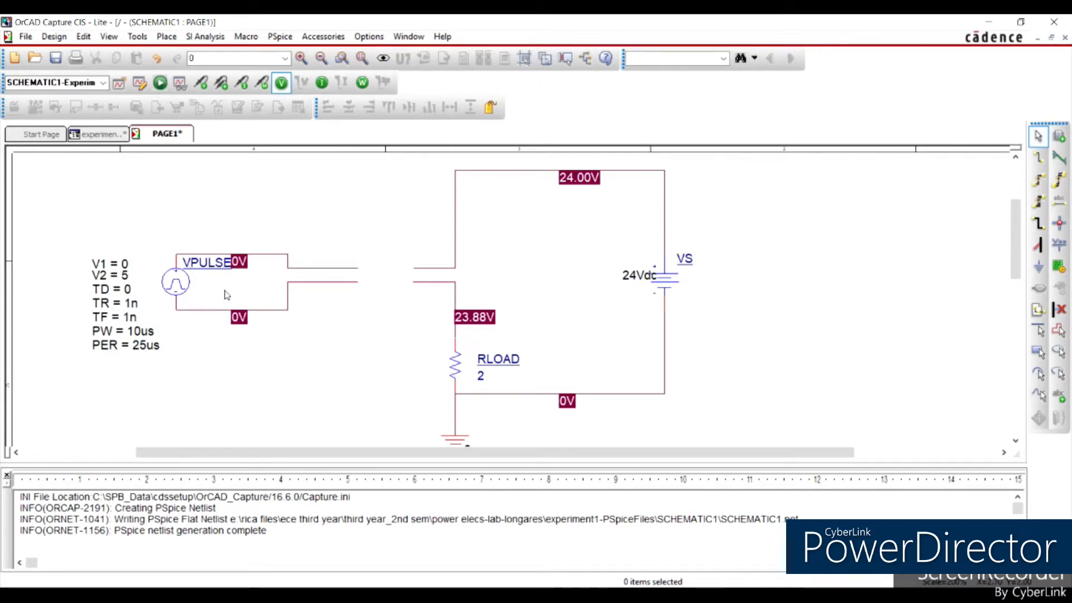
Rename the pulse source's part reference to Vcontrol.
{"action": "double_click", "coordinate": [218, 265]}
{"action": "left_click", "coordinate": [491, 239]}
{"action": "key", "text": "BackSpace"}
{"action": "key", "text": "BackSpace"}
{"action": "key", "text": "BackSpace"}
{"action": "key", "text": "BackSpace"}
{"action": "key", "text": "BackSpace"}
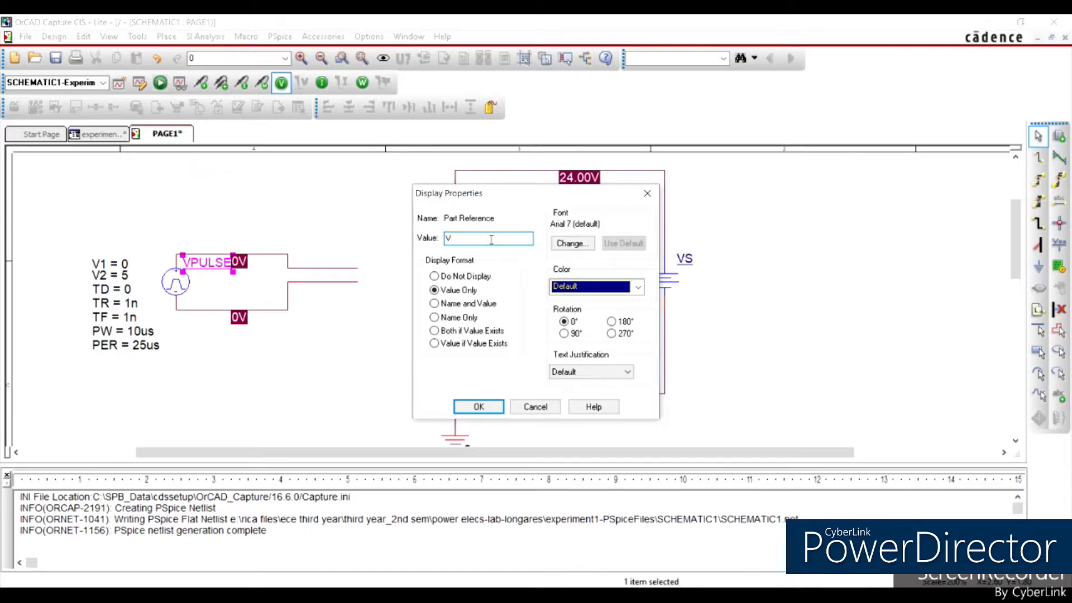
{"action": "type", "text": "control"}
{"action": "key", "text": "Return"}
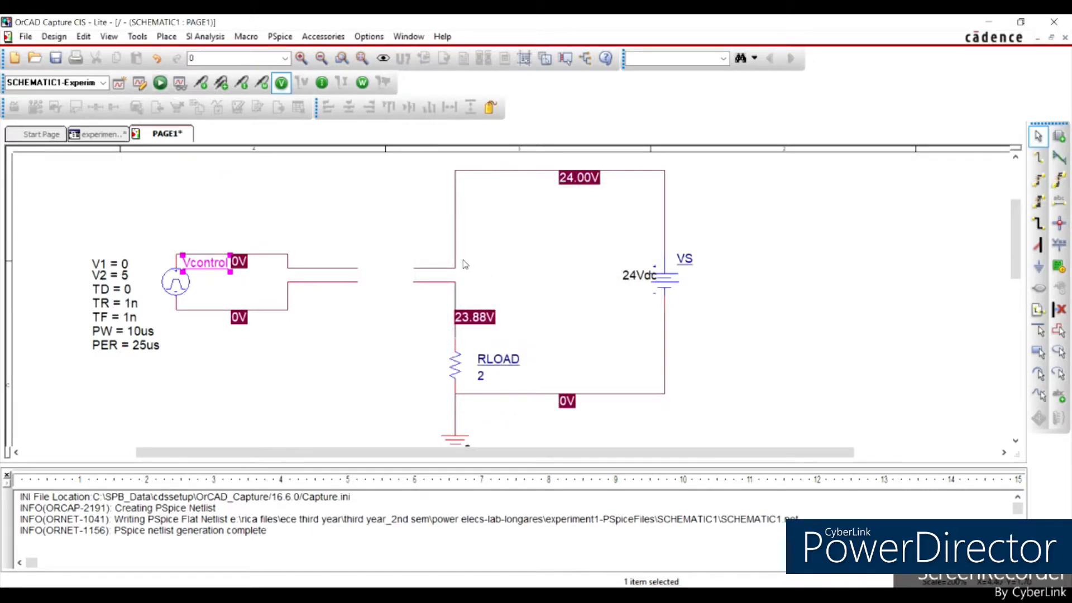
Copy the RLOAD resistor, place the copy above the gap left by the switch, and rotate it to horizontal.
{"action": "left_click", "coordinate": [447, 369]}
{"action": "key", "text": "ctrl+c"}
{"action": "key", "text": "ctrl+v"}
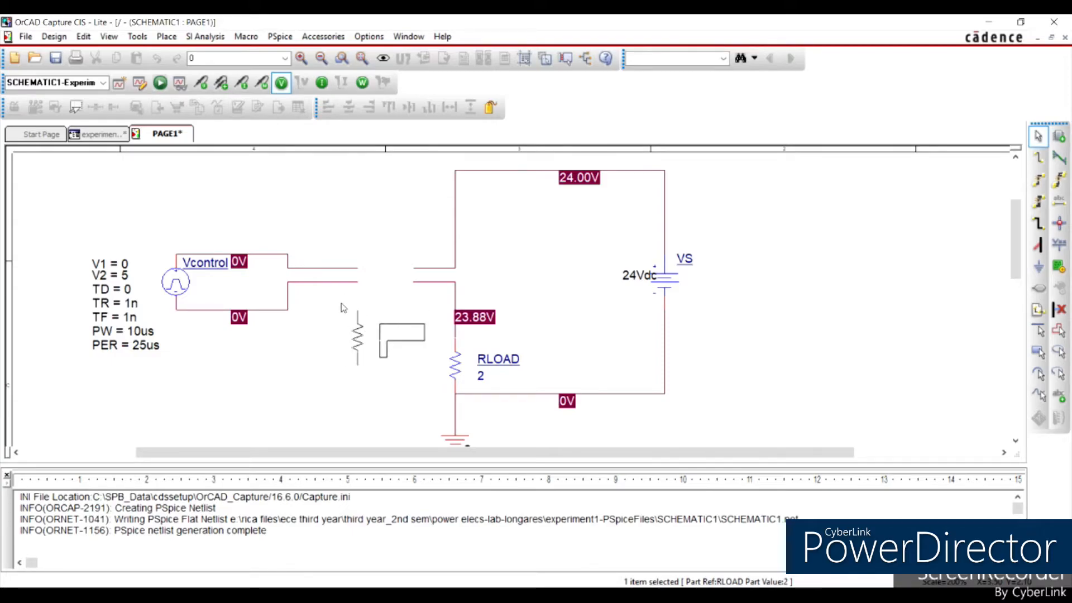
{"action": "left_click", "coordinate": [356, 196]}
{"action": "right_click", "coordinate": [377, 226]}
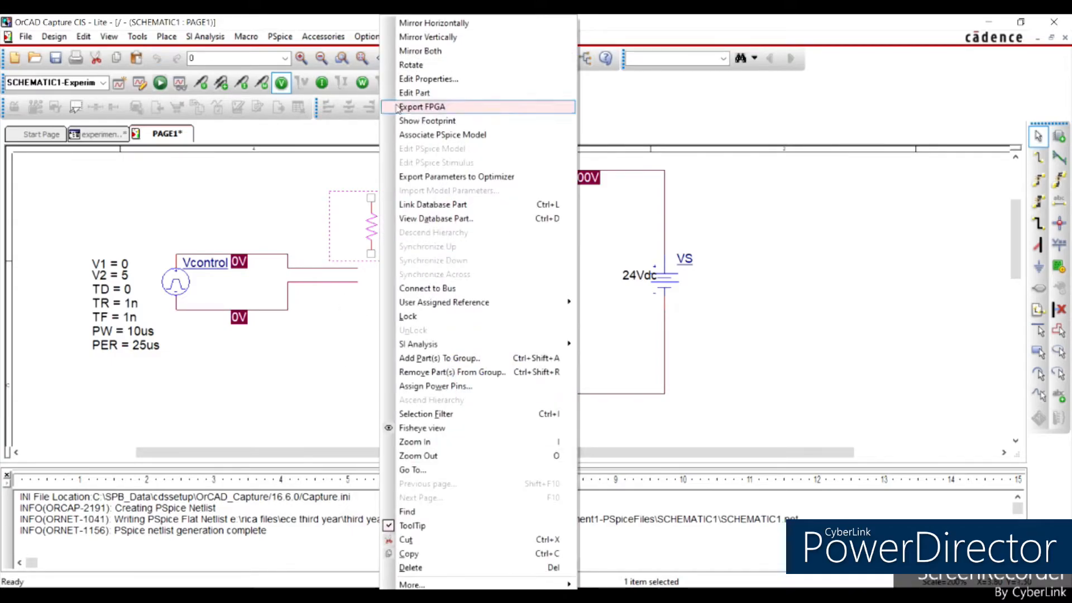
{"action": "left_click", "coordinate": [413, 65]}
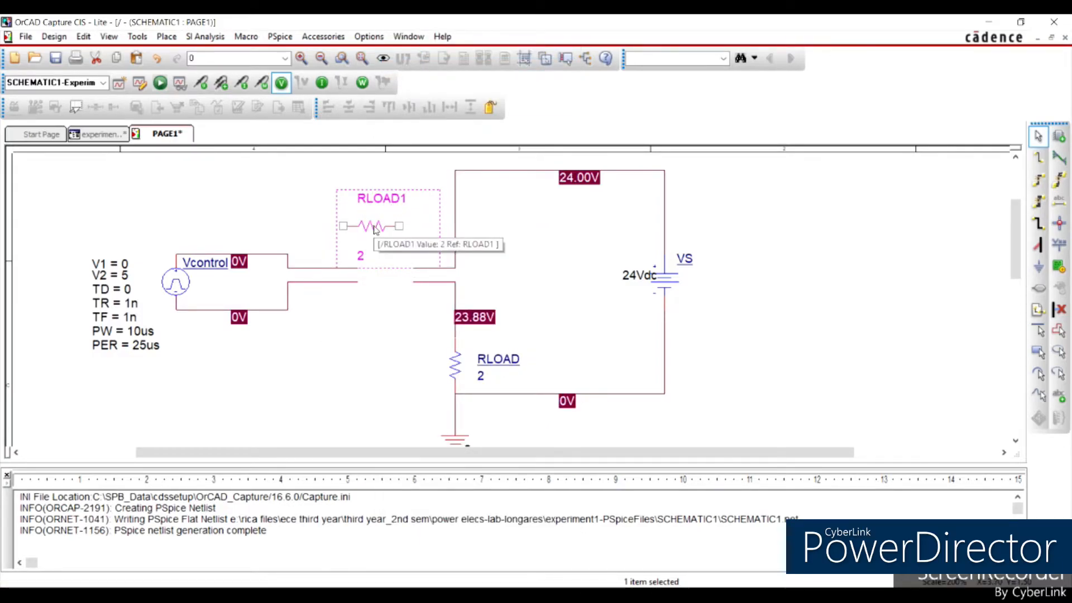
Delete the outer horizontal wire and the short vertical wire at the end of the pulse source's upper connection.
{"action": "left_click", "coordinate": [296, 268]}
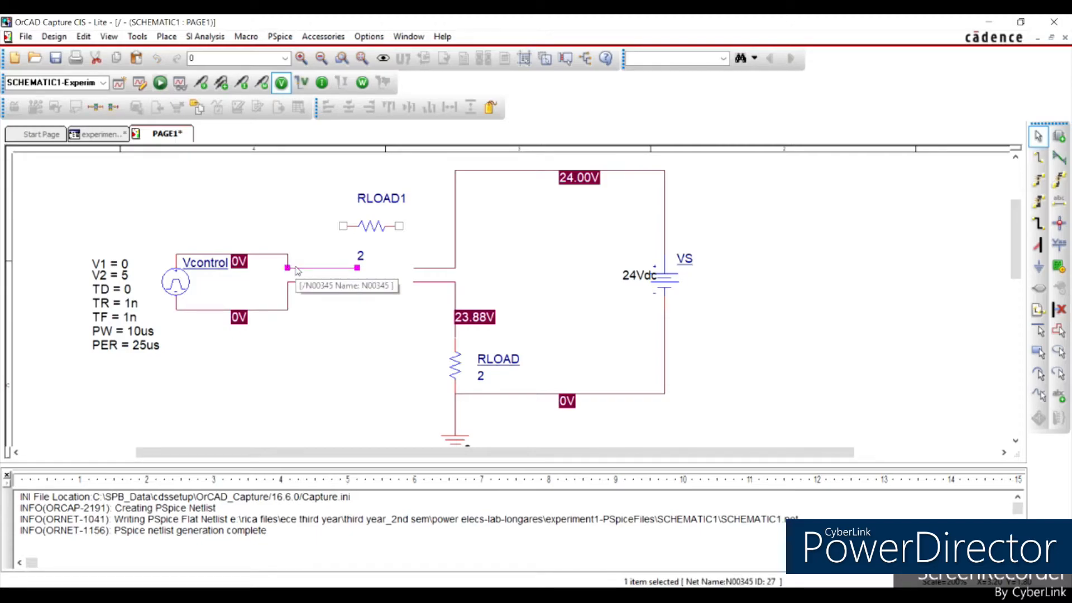
{"action": "right_click", "coordinate": [296, 268]}
{"action": "left_click", "coordinate": [329, 548]}
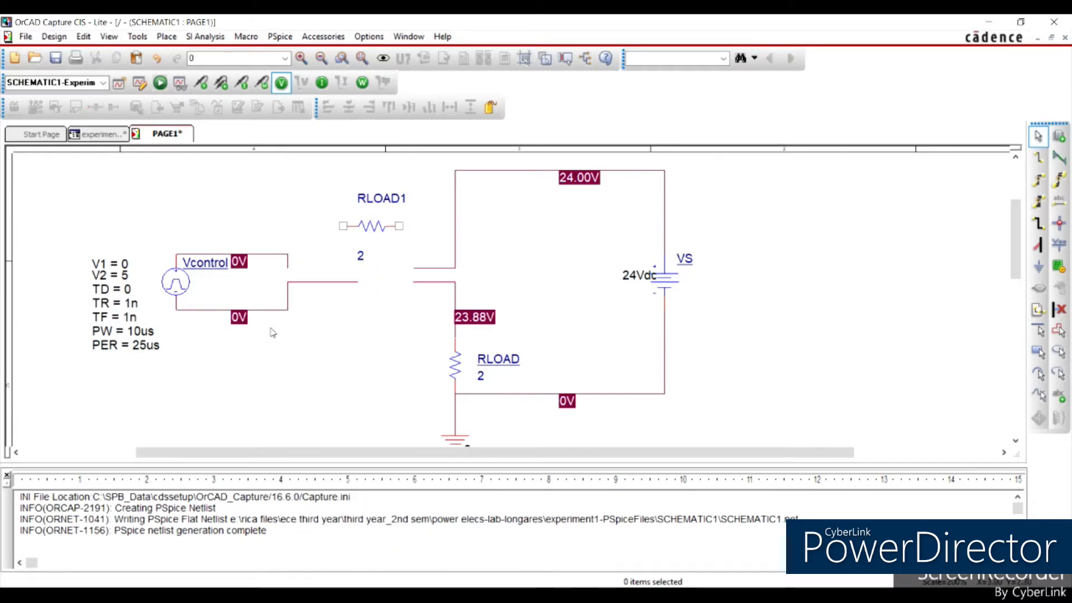
{"action": "left_click", "coordinate": [289, 273]}
{"action": "right_click", "coordinate": [289, 272]}
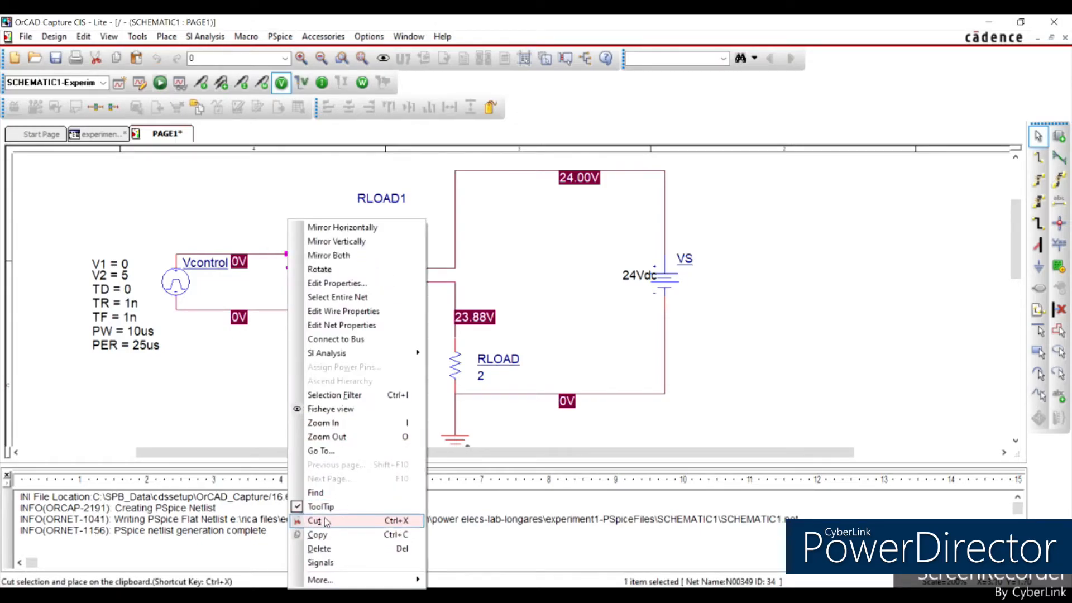
{"action": "left_click", "coordinate": [334, 548]}
Delete the outer horizontal and short vertical wires of the pulse source's lower connection, and move the copied resistor in line with the upper wire.
{"action": "left_click", "coordinate": [307, 282]}
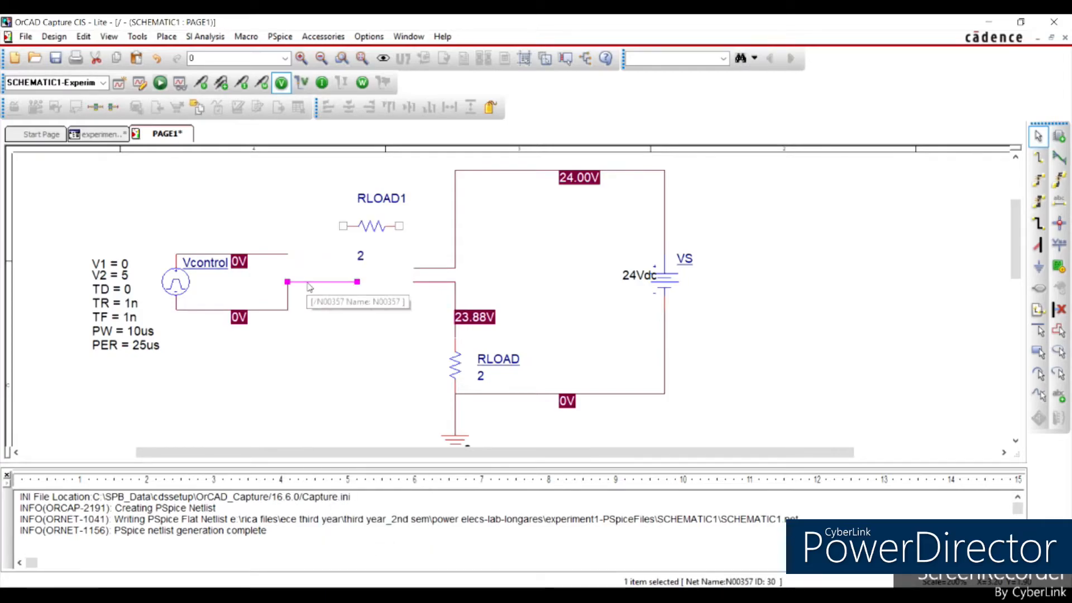
{"action": "right_click", "coordinate": [307, 282]}
{"action": "left_click", "coordinate": [346, 535]}
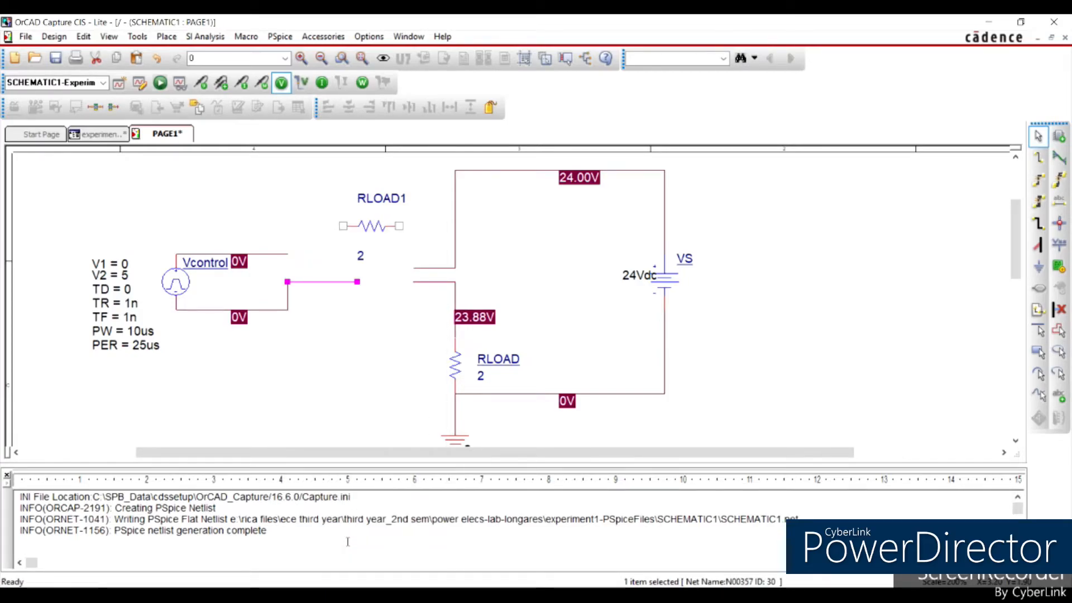
{"action": "right_click", "coordinate": [329, 289]}
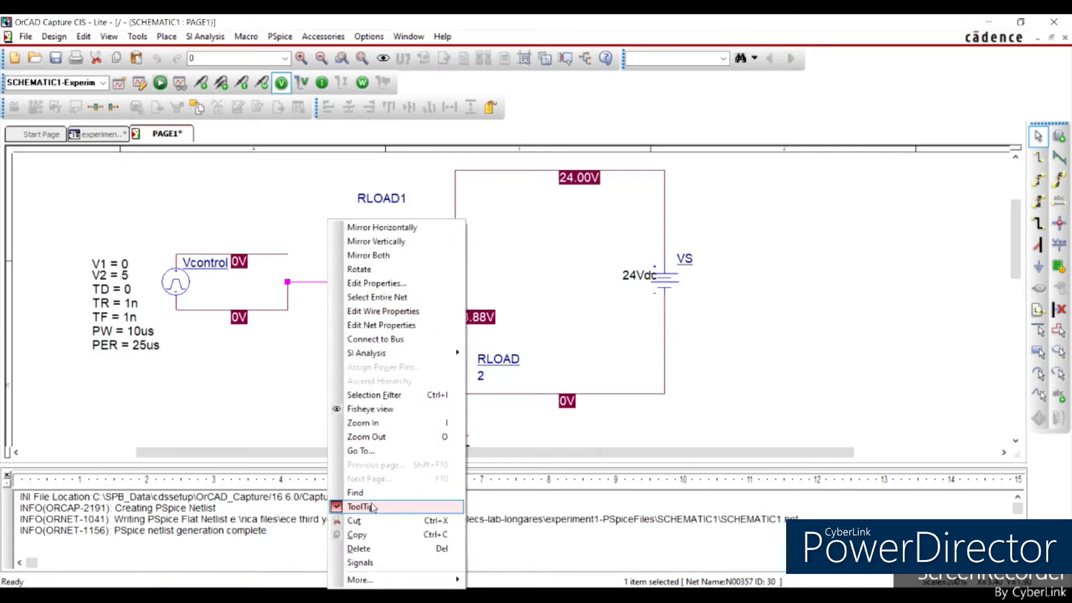
{"action": "left_click", "coordinate": [377, 548]}
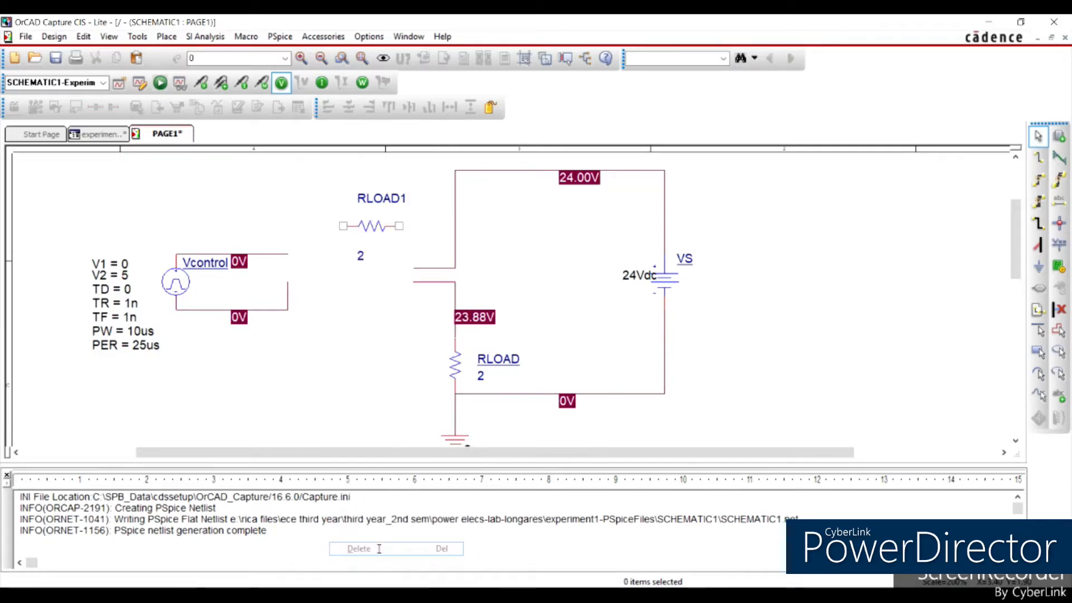
{"action": "left_click", "coordinate": [288, 299]}
{"action": "right_click", "coordinate": [287, 299]}
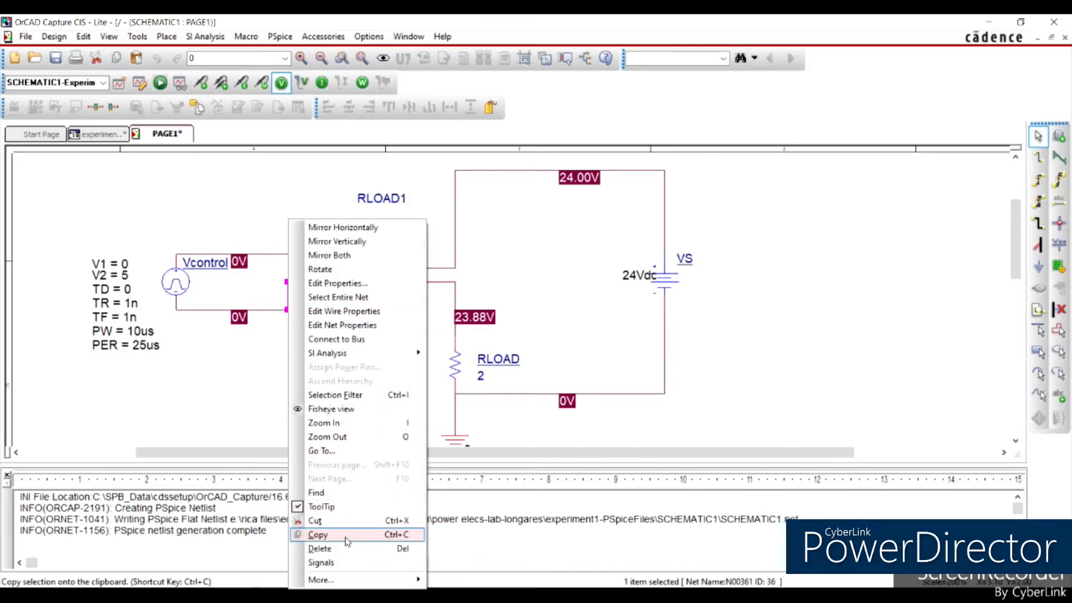
{"action": "left_click", "coordinate": [345, 547]}
{"action": "left_click", "coordinate": [359, 253]}
{"action": "left_click_drag", "start_coordinate": [359, 253], "coordinate": [352, 263]}
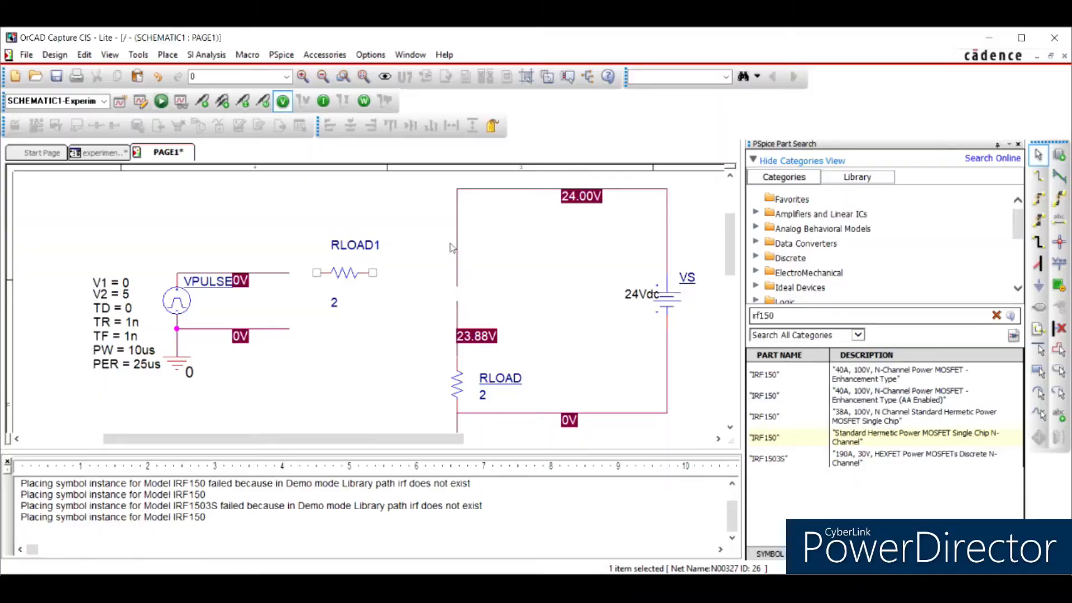
Delete the vertical wire descending from the 24 V line and the vertical wire above RLOAD.
{"action": "right_click", "coordinate": [457, 263]}
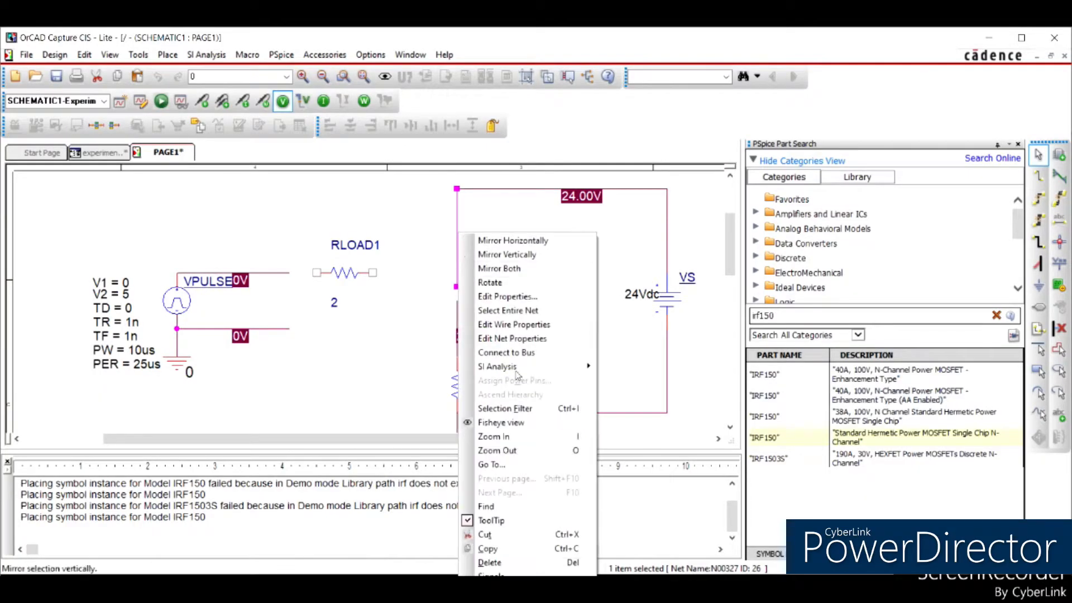
{"action": "left_click", "coordinate": [489, 563]}
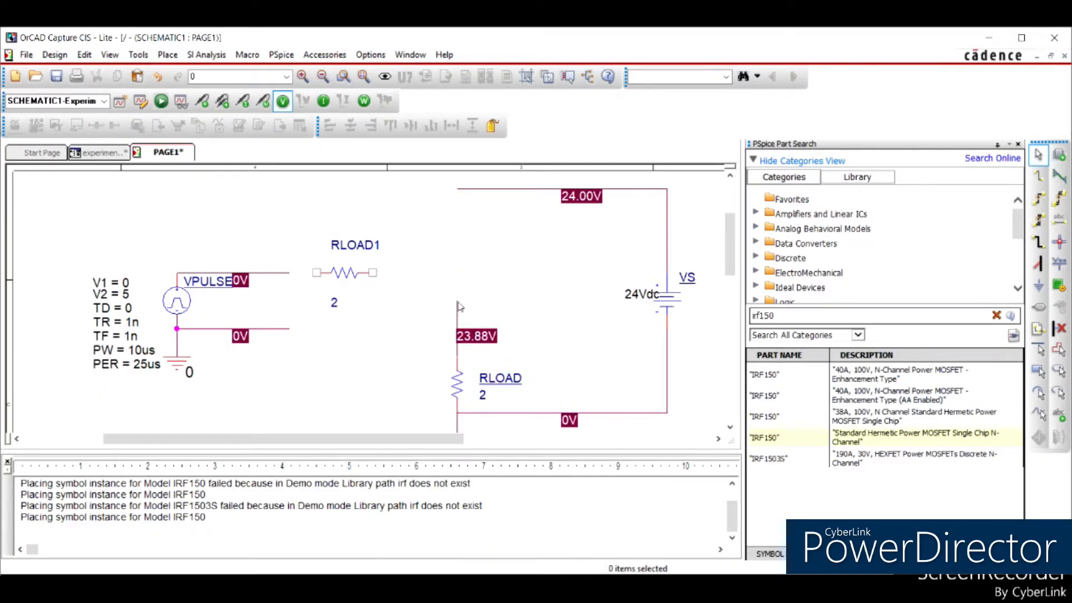
{"action": "left_click", "coordinate": [458, 324]}
{"action": "right_click", "coordinate": [458, 325]}
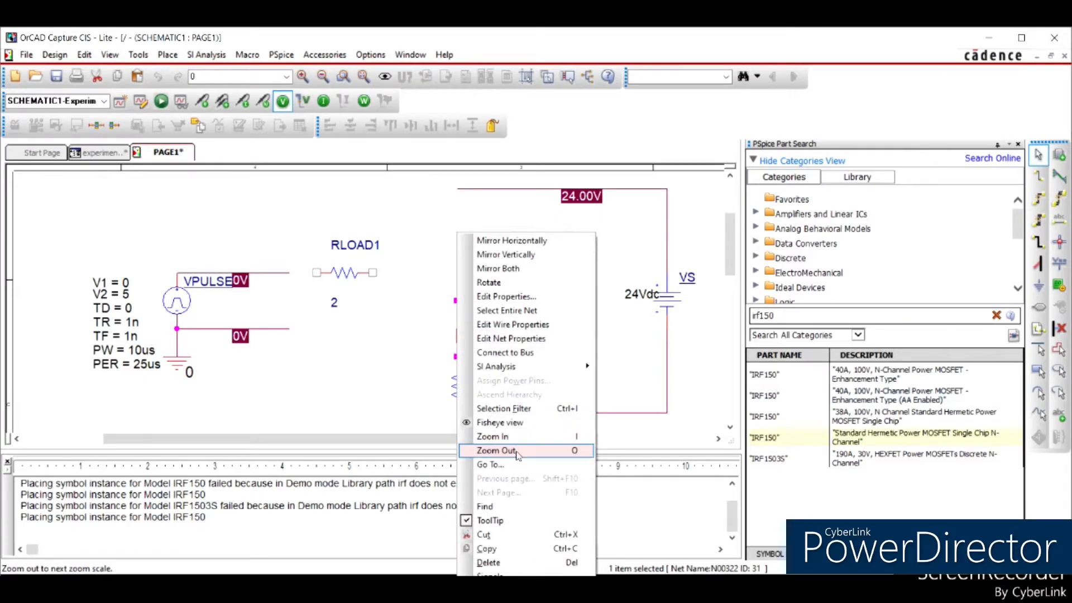
{"action": "left_click", "coordinate": [488, 562]}
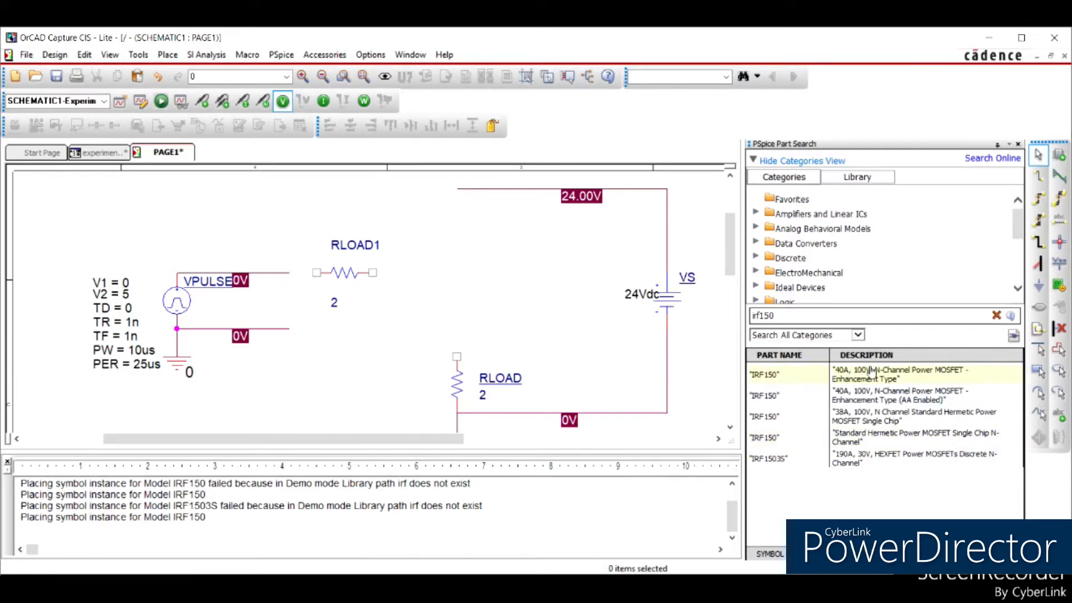
Place the IRF150 "Standard Hermetic Power MOSFET Single Chip N-Channel" between the 24 V line and RLOAD.
{"action": "double_click", "coordinate": [865, 437]}
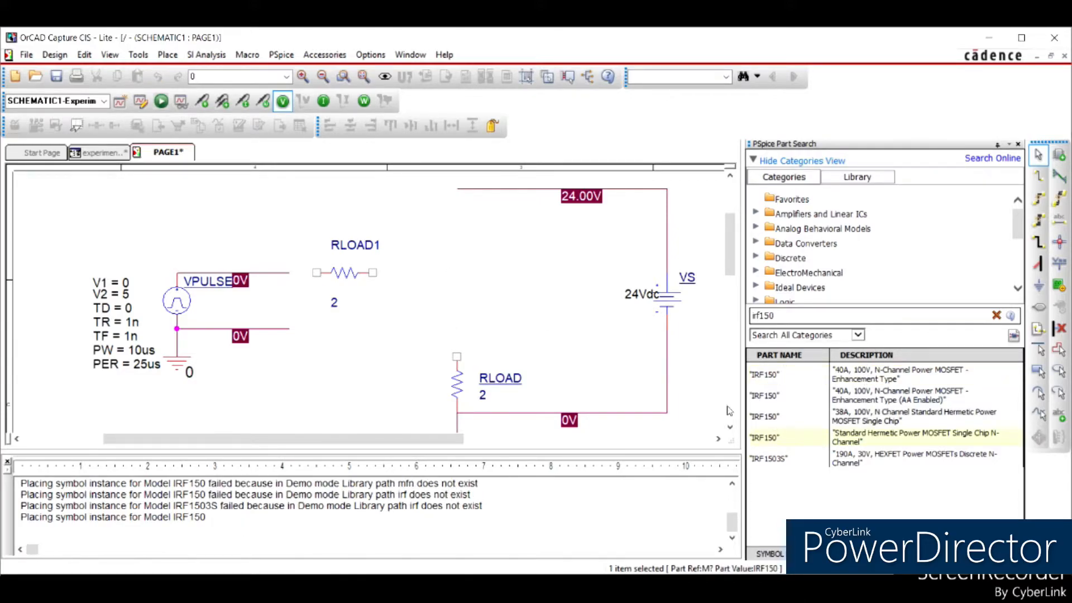
{"action": "left_click", "coordinate": [411, 248]}
{"action": "key", "text": "Escape"}
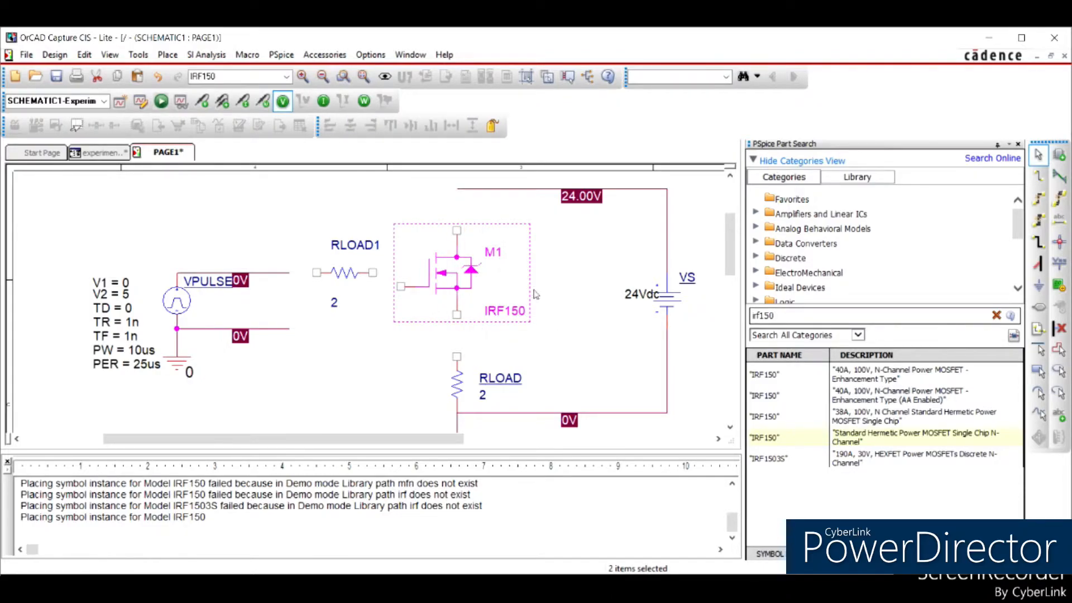
{"action": "left_click", "coordinate": [534, 279]}
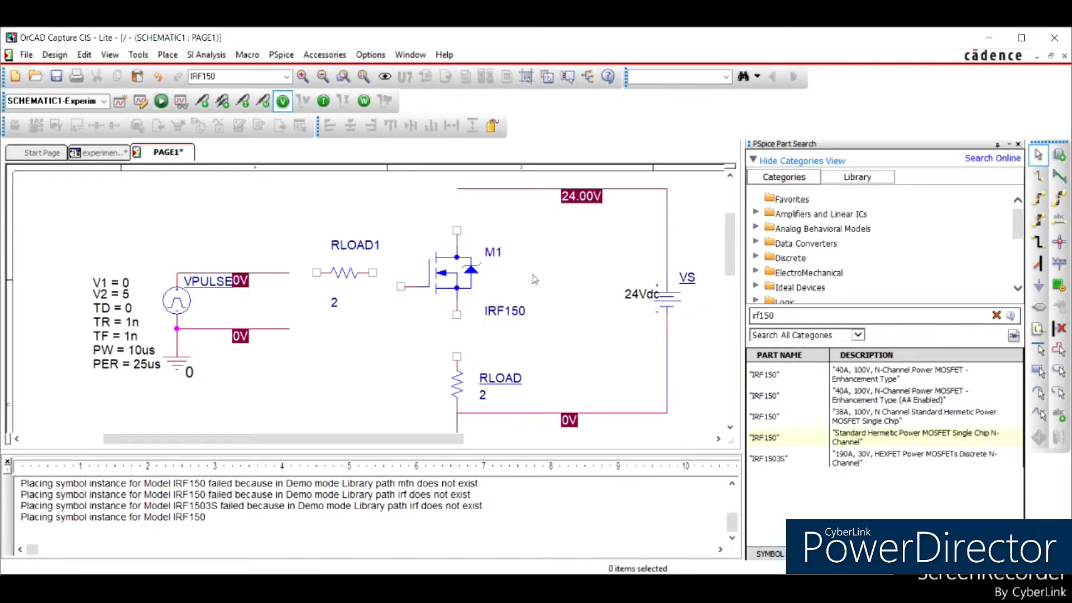
{"action": "left_click", "coordinate": [471, 269]}
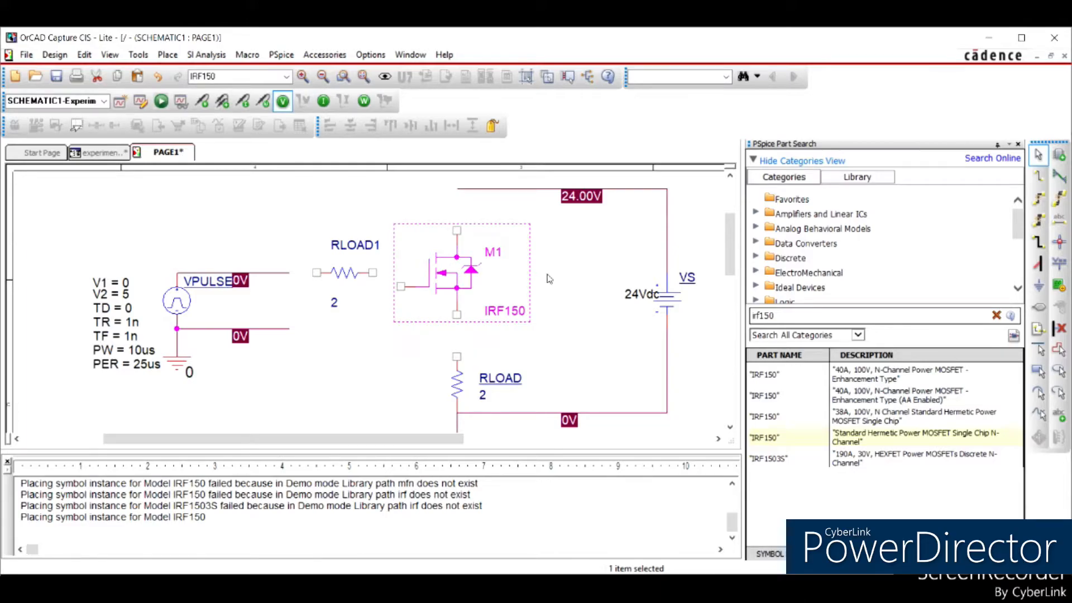
{"action": "left_click", "coordinate": [550, 278]}
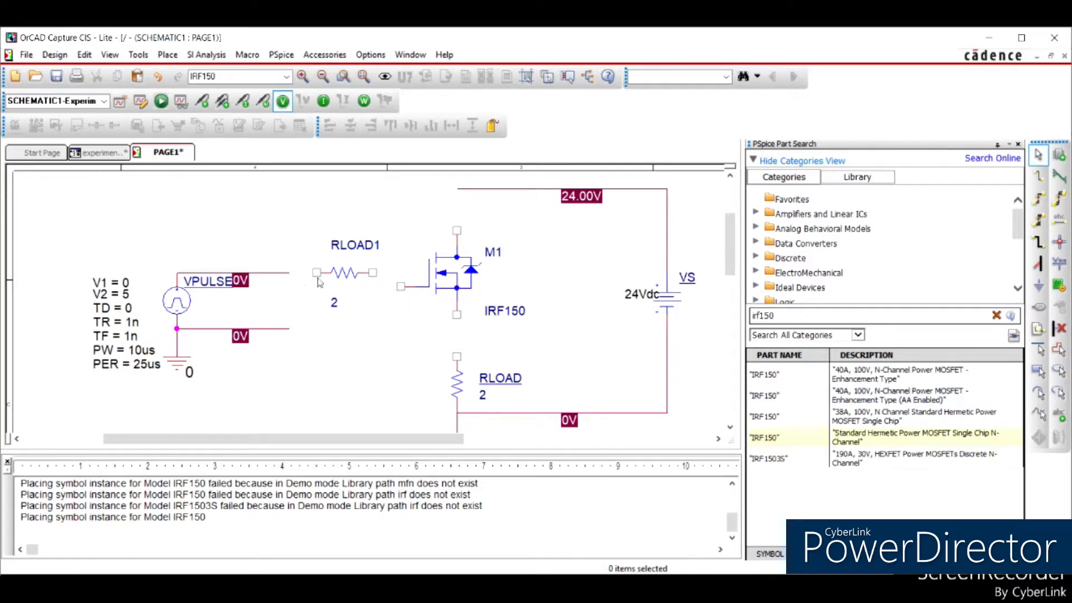
Wire the copied resistor RLOAD1 to the pulse source's upper wire and the MOSFET's drain to the 24 V line.
{"action": "left_click", "coordinate": [1040, 179]}
{"action": "left_click", "coordinate": [316, 273]}
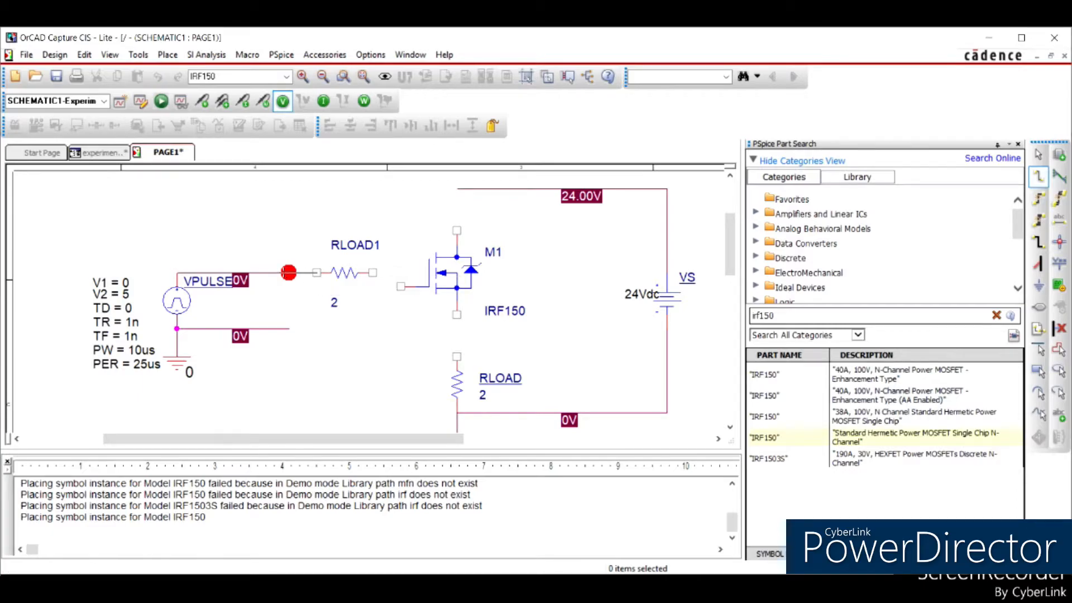
{"action": "left_click", "coordinate": [289, 273]}
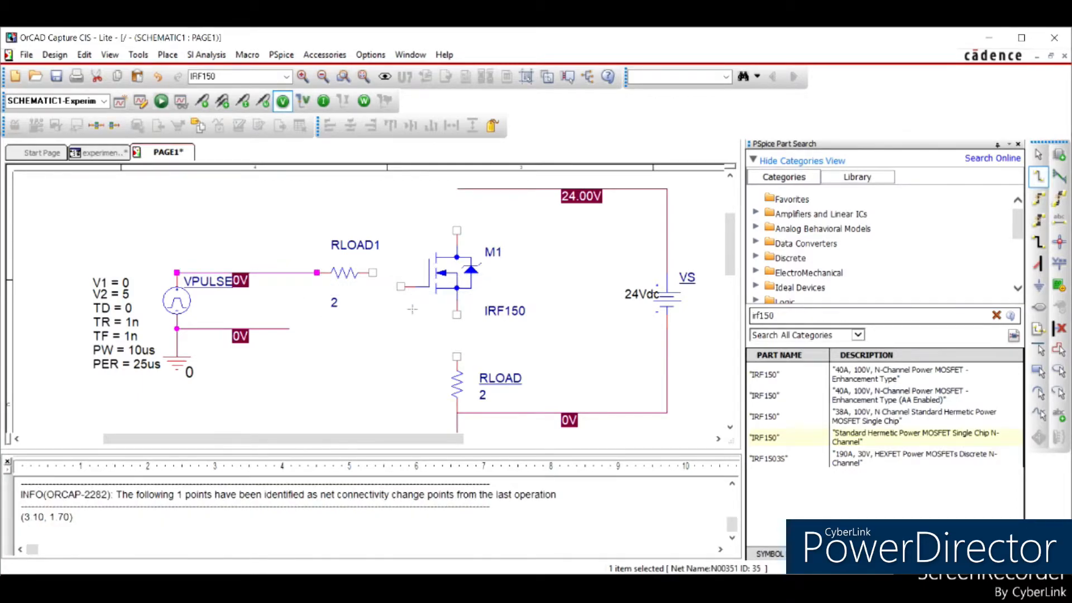
{"action": "left_click", "coordinate": [456, 189]}
{"action": "left_click", "coordinate": [456, 230]}
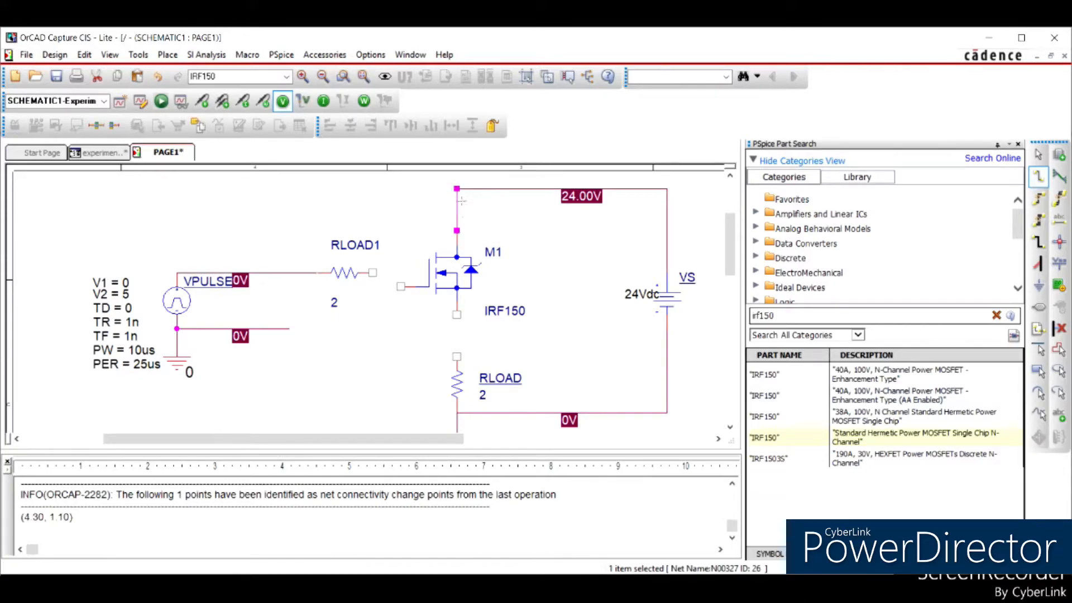
Wire the MOSFET's source to RLOAD and connect the pulse source's lower wire to that connection.
{"action": "left_click", "coordinate": [457, 355]}
{"action": "left_click", "coordinate": [456, 315]}
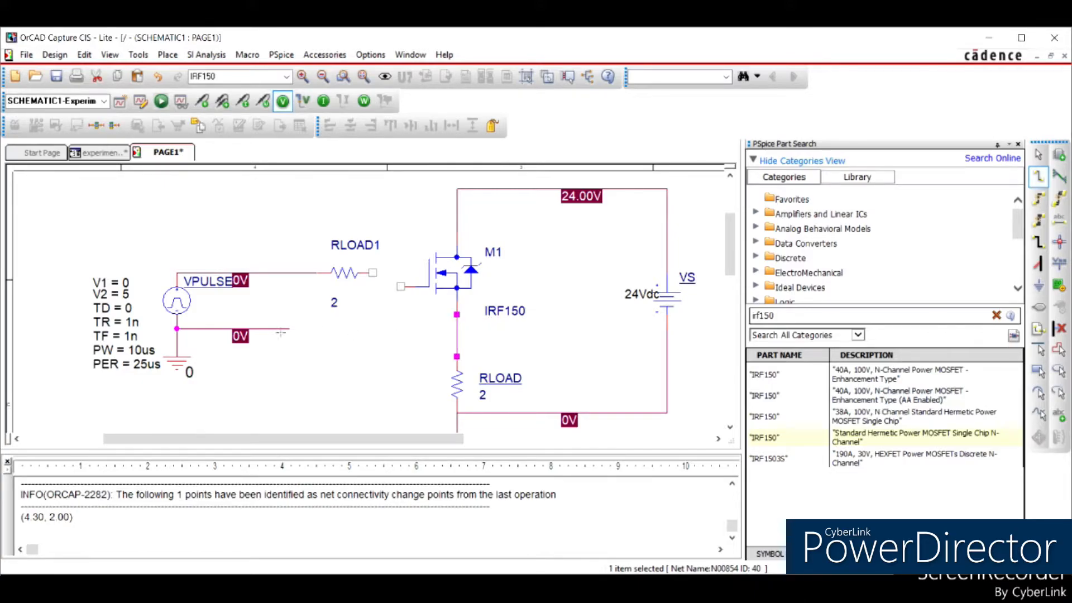
{"action": "left_click", "coordinate": [457, 328]}
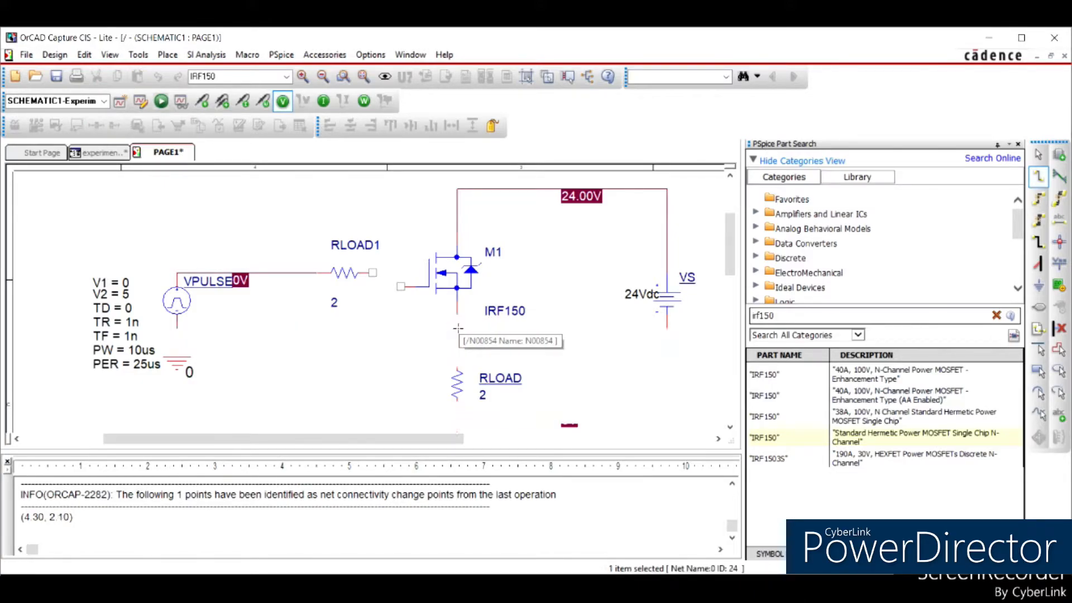
{"action": "key", "text": "Escape"}
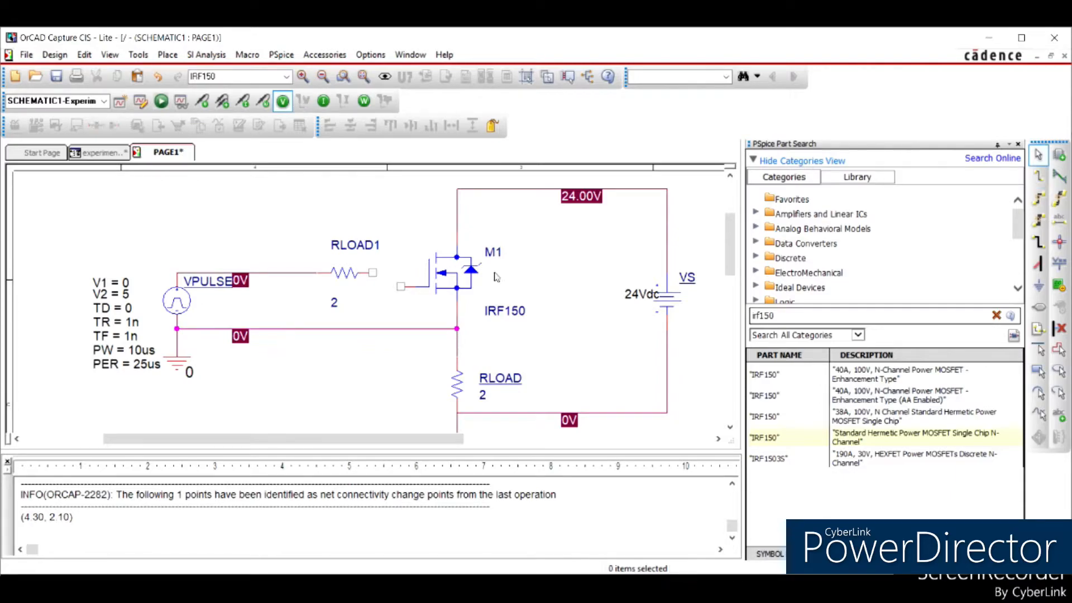
Move the IRF150 MOSFET up so its gate pin lines up with resistor RLOAD1.
{"action": "left_click", "coordinate": [457, 273]}
{"action": "left_click_drag", "start_coordinate": [463, 271], "coordinate": [458, 252]}
{"action": "left_click", "coordinate": [613, 303]}
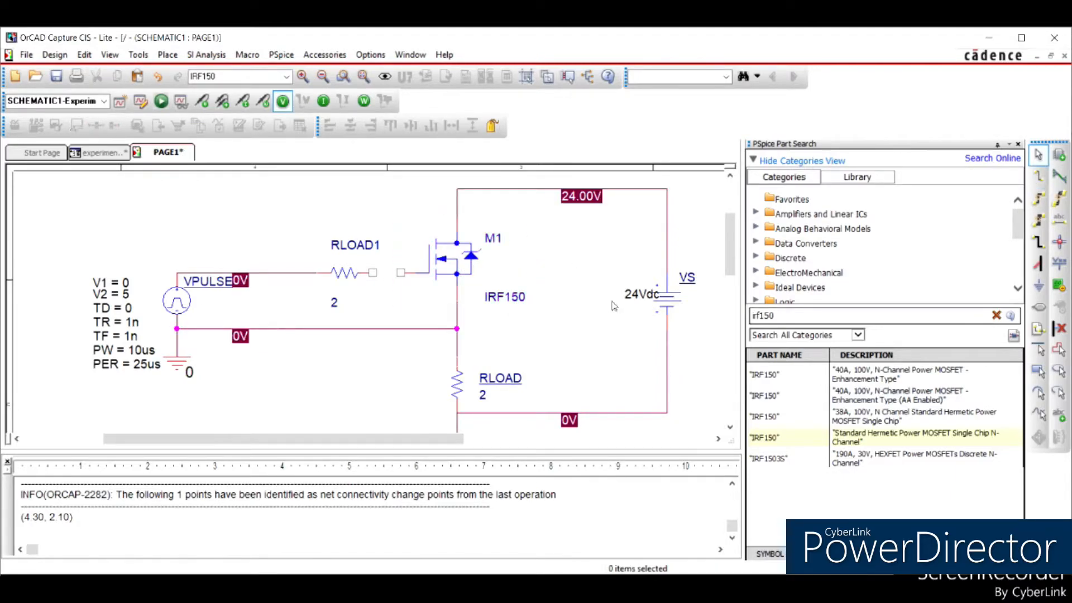
Wire the MOSFET's gate pin to the free end of resistor RLOAD1.
{"action": "left_click", "coordinate": [1038, 177]}
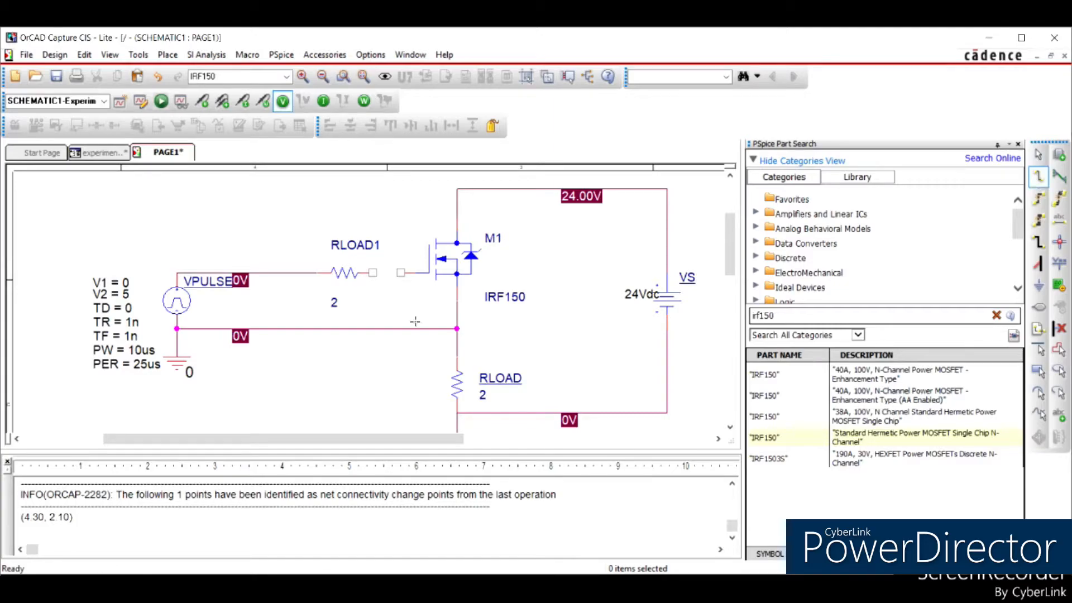
{"action": "left_click", "coordinate": [402, 273]}
{"action": "left_click", "coordinate": [373, 273]}
{"action": "left_click", "coordinate": [415, 313]}
{"action": "scroll", "coordinate": [454, 355], "scroll_direction": "down", "scroll_amount": 1}
{"action": "scroll", "coordinate": [313, 371], "scroll_direction": "up", "scroll_amount": 1}
{"action": "key", "text": "Escape"}
Delete the ground symbol below the pulse source and the short vertical wire that led to it.
{"action": "left_click", "coordinate": [178, 364]}
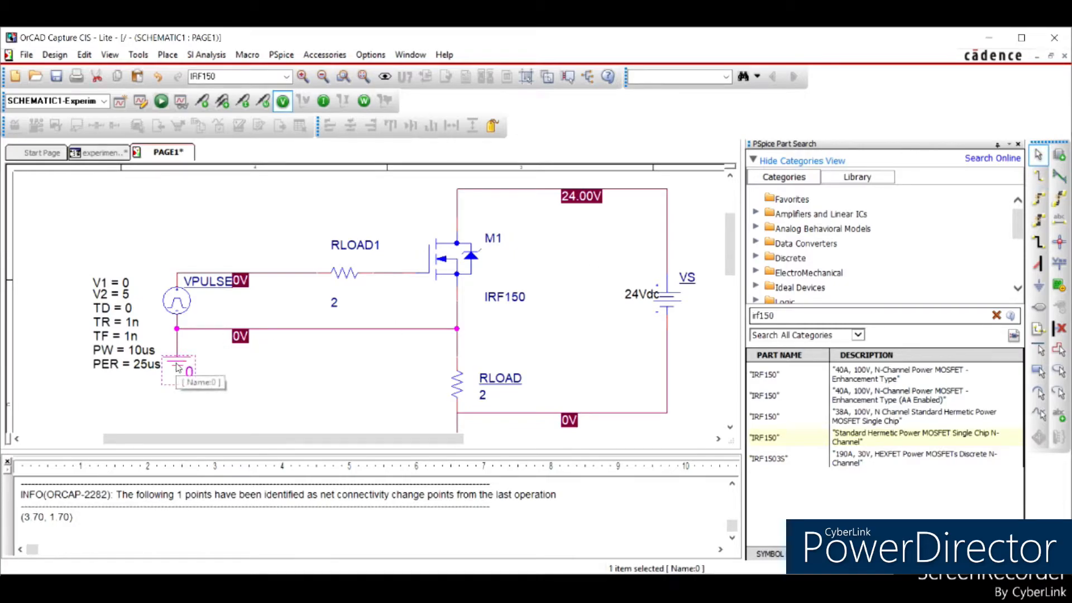
{"action": "right_click", "coordinate": [177, 364]}
{"action": "left_click", "coordinate": [206, 562]}
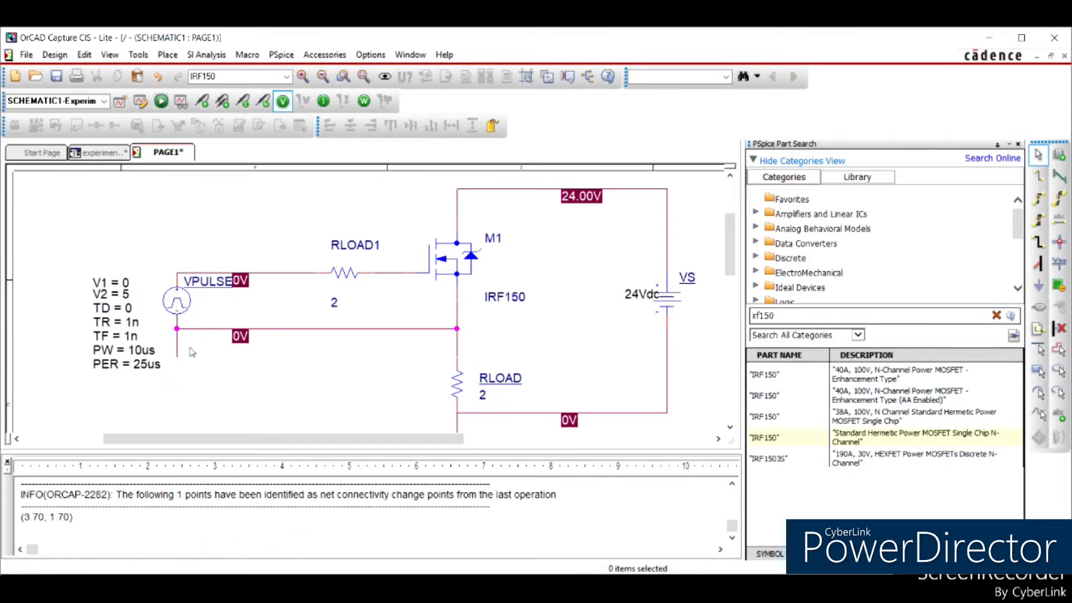
{"action": "left_click", "coordinate": [179, 347]}
{"action": "right_click", "coordinate": [178, 347]}
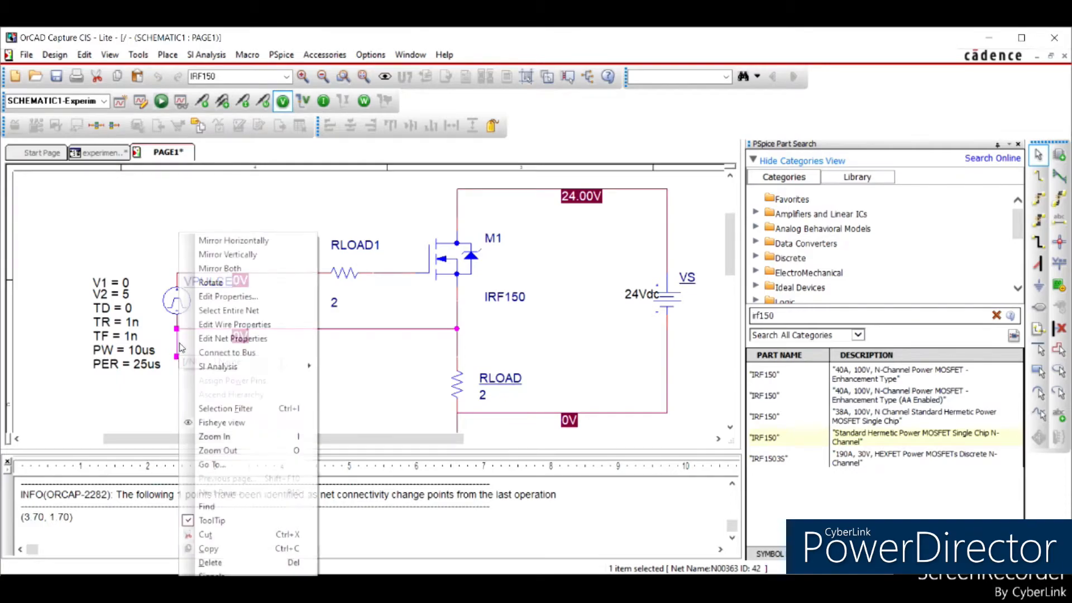
{"action": "left_click", "coordinate": [210, 563]}
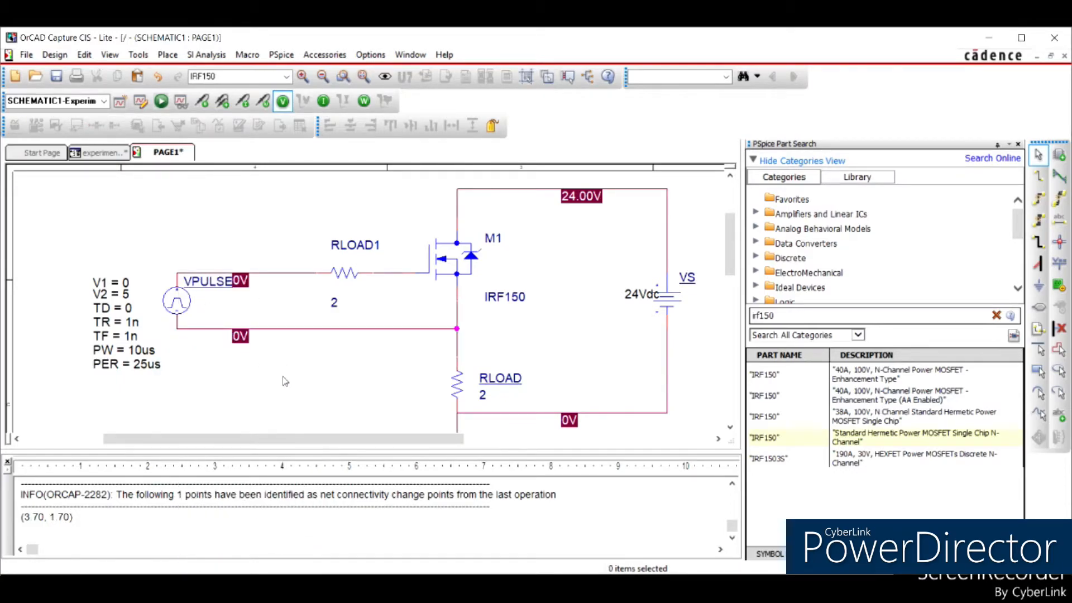
Rename the pulse source VPULSE as Vcontrol.
{"action": "double_click", "coordinate": [227, 283]}
{"action": "left_click", "coordinate": [494, 242]}
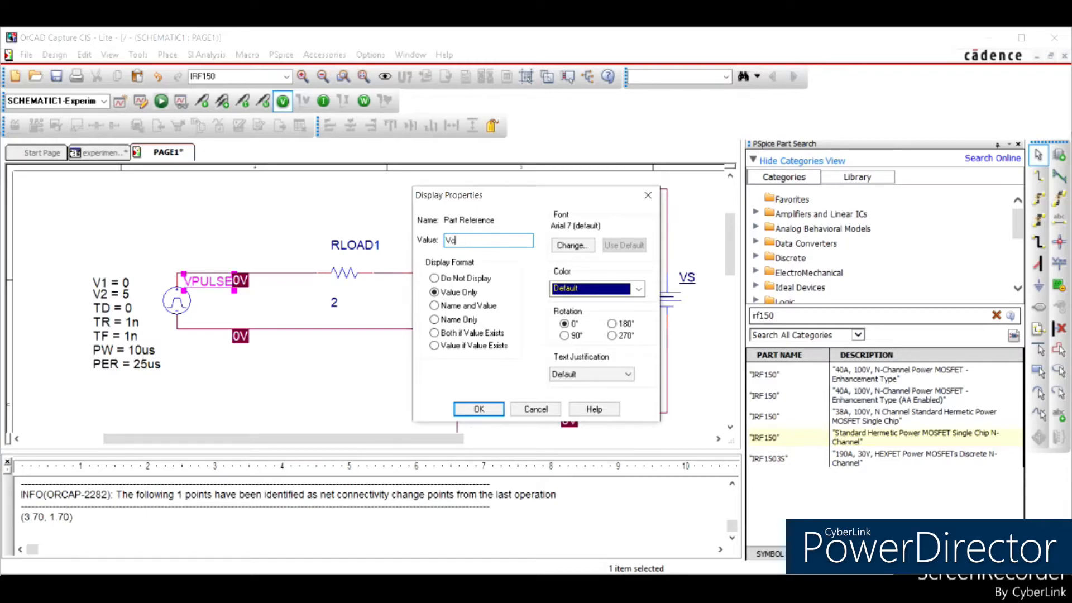
{"action": "key", "text": "Return"}
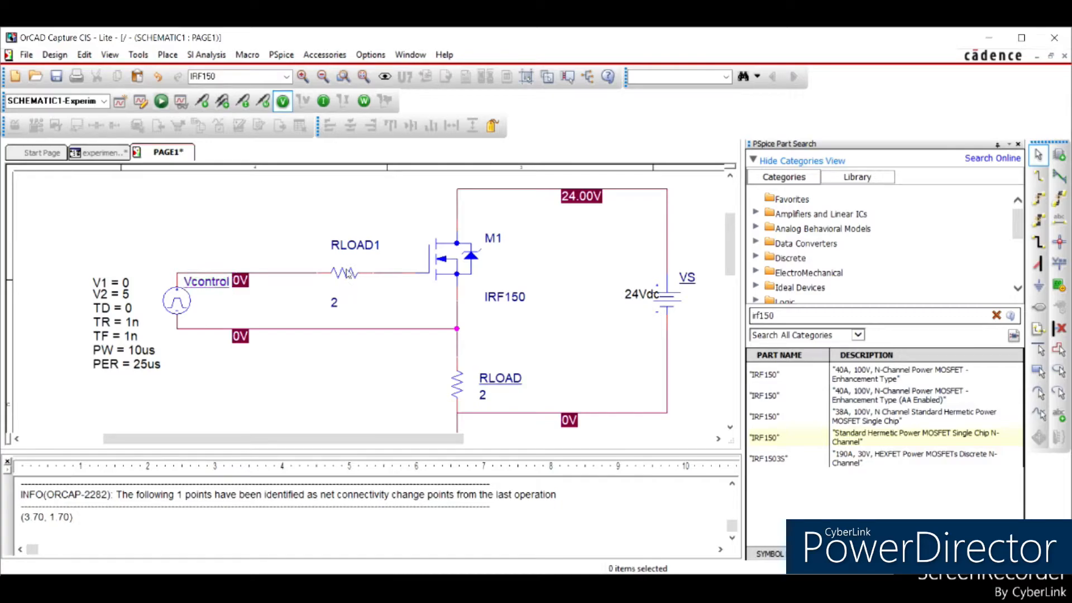
Rename resistor RLOAD1 as RG and set its value to 10.
{"action": "double_click", "coordinate": [354, 246]}
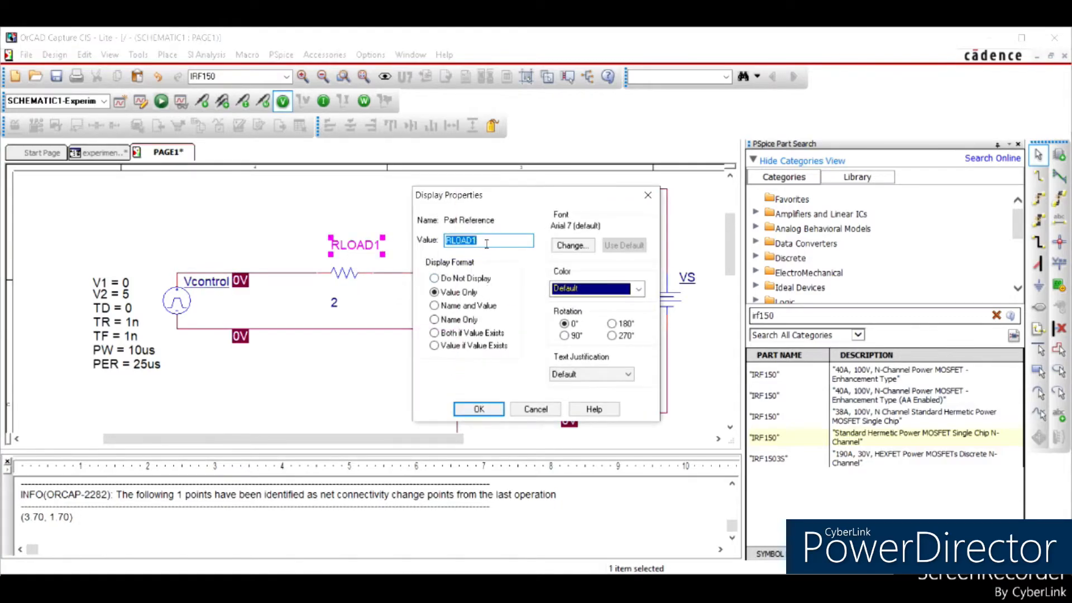
{"action": "type", "text": "RG"}
{"action": "key", "text": "Return"}
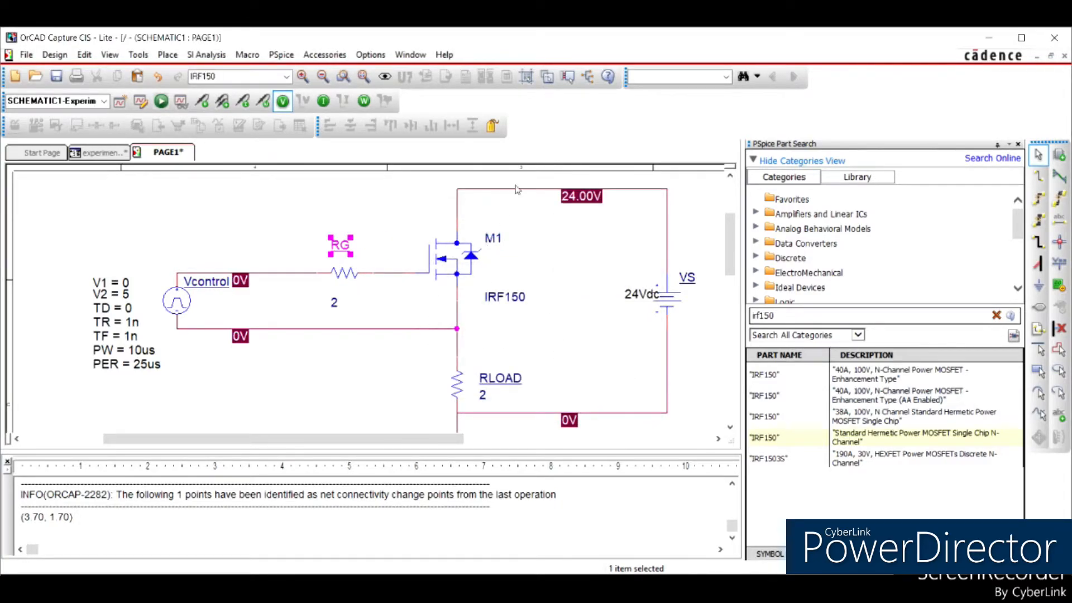
{"action": "double_click", "coordinate": [333, 303]}
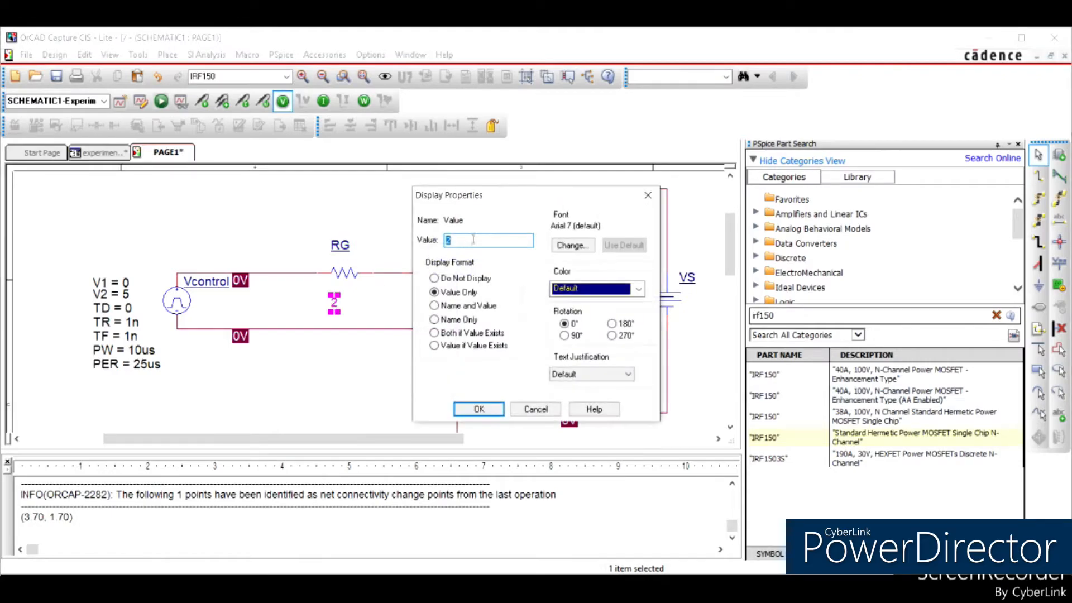
{"action": "type", "text": "10"}
{"action": "key", "text": "Return"}
{"action": "left_click", "coordinate": [399, 317]}
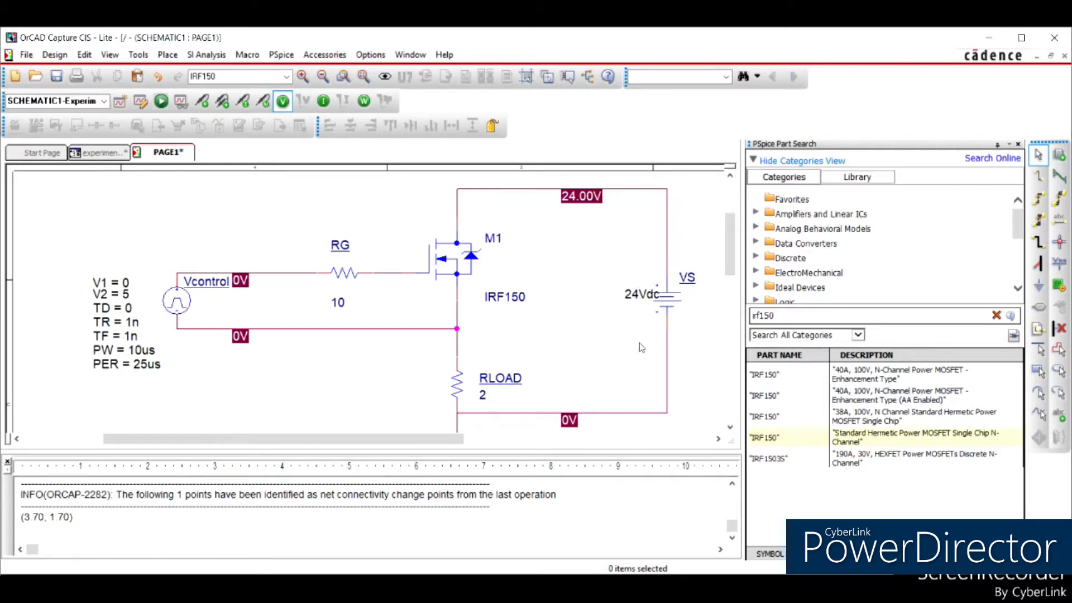
Set the V2 value of the Vcontrol pulse source to 12.
{"action": "double_click", "coordinate": [126, 294]}
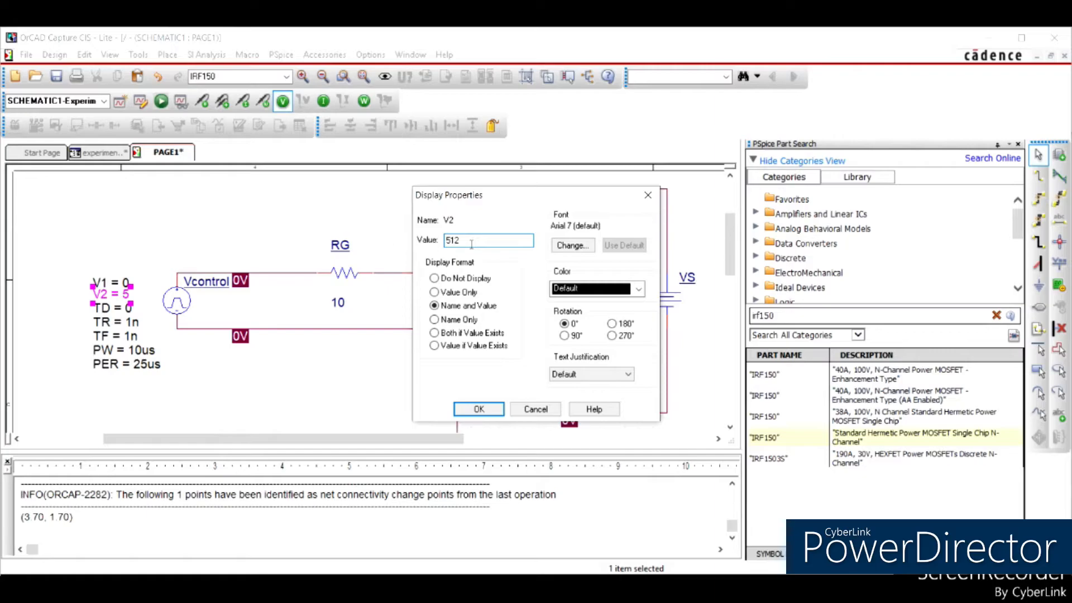
{"action": "key", "text": "BackSpace"}
{"action": "key", "text": "BackSpace"}
{"action": "type", "text": "12"}
{"action": "key", "text": "Return"}
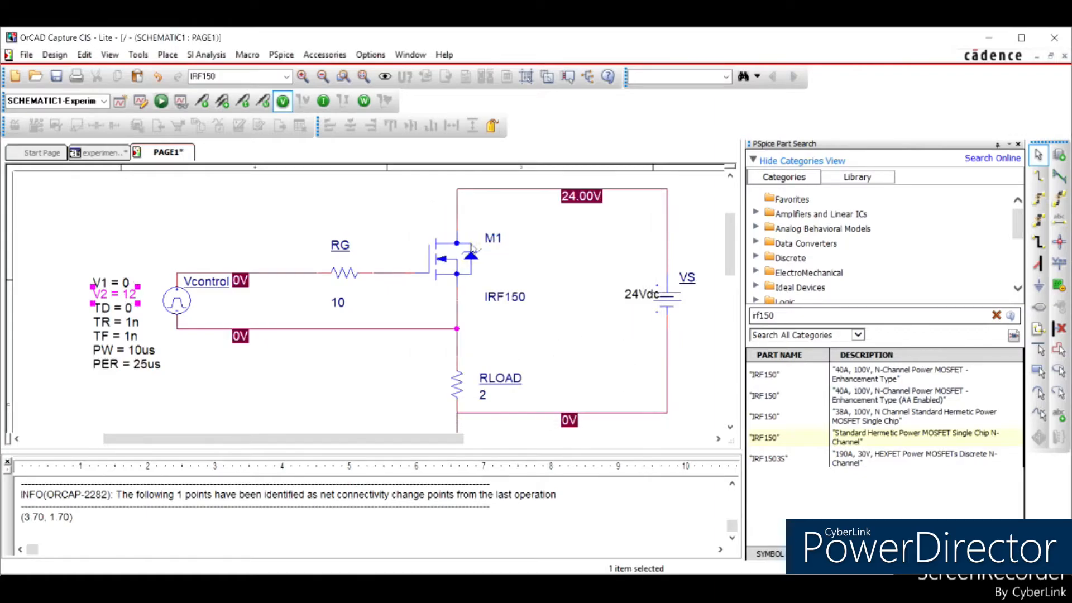
{"action": "left_click", "coordinate": [185, 396]}
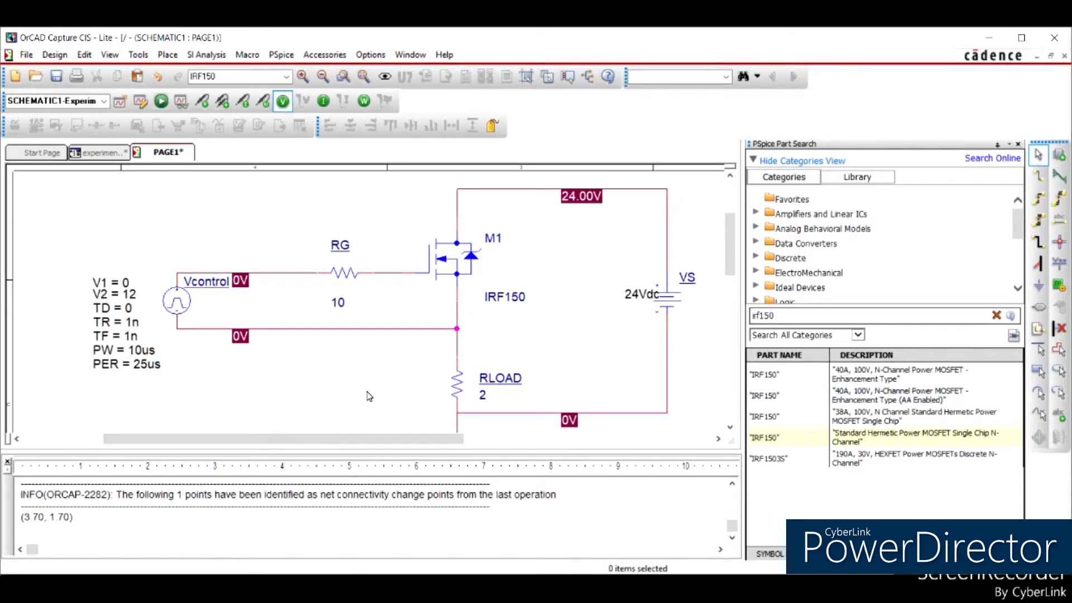
Run the PSpice simulation and check the transient analysis settings of the Experiment1 simulation profile.
{"action": "left_click_drag", "start_coordinate": [729, 220], "coordinate": [740, 265]}
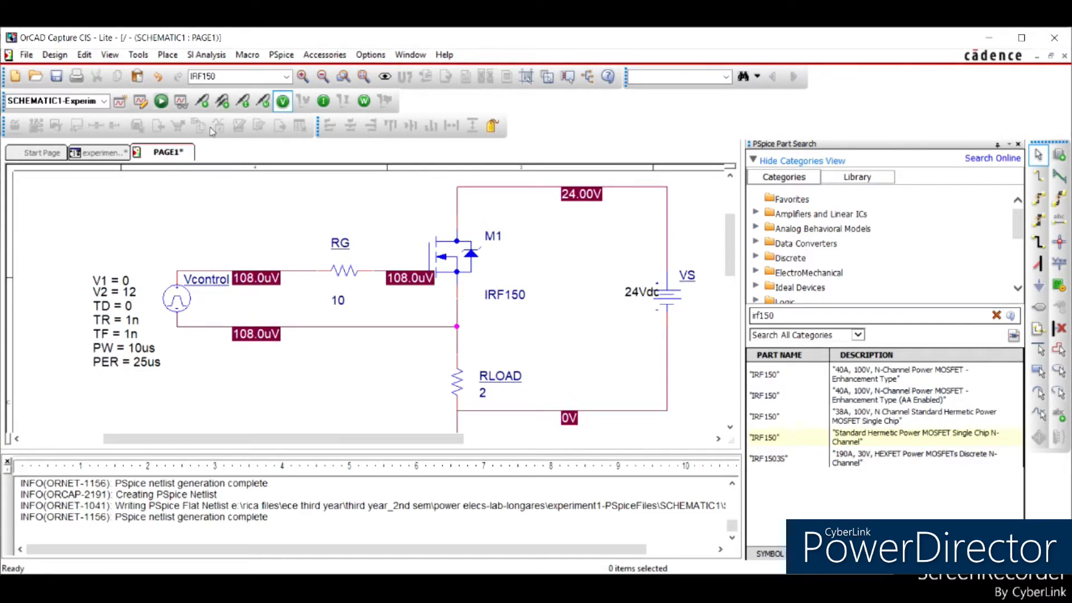
{"action": "left_click", "coordinate": [163, 102]}
{"action": "left_click", "coordinate": [281, 54]}
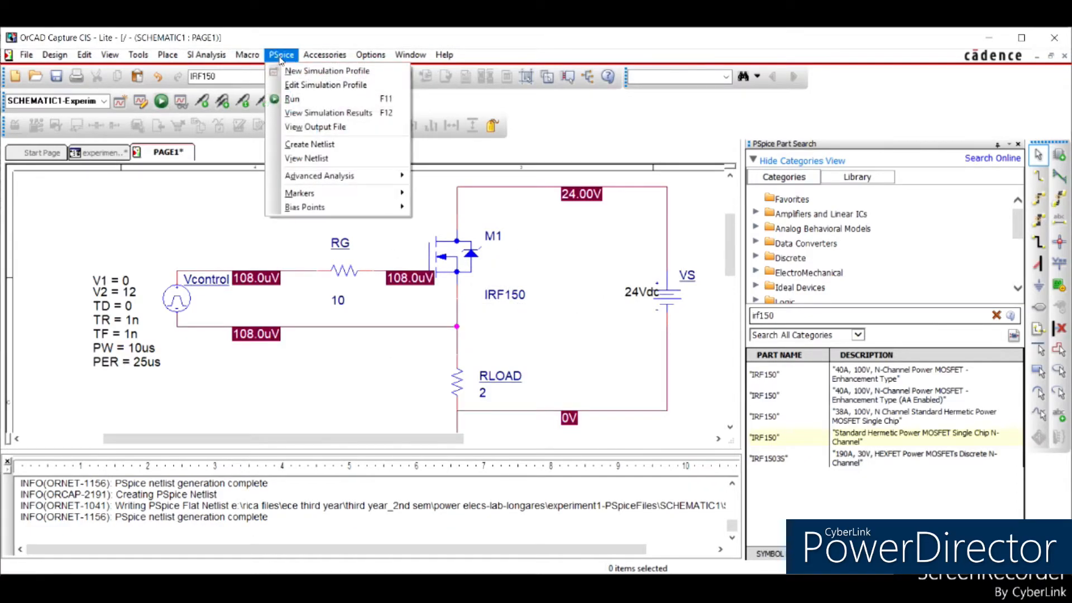
{"action": "left_click", "coordinate": [306, 87]}
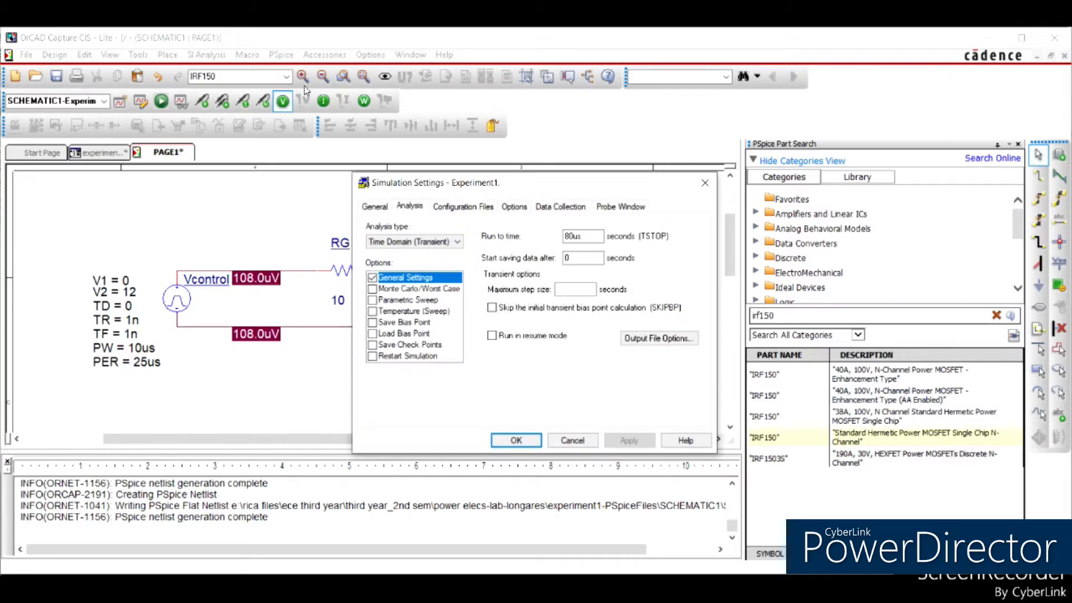
{"action": "left_click", "coordinate": [592, 236]}
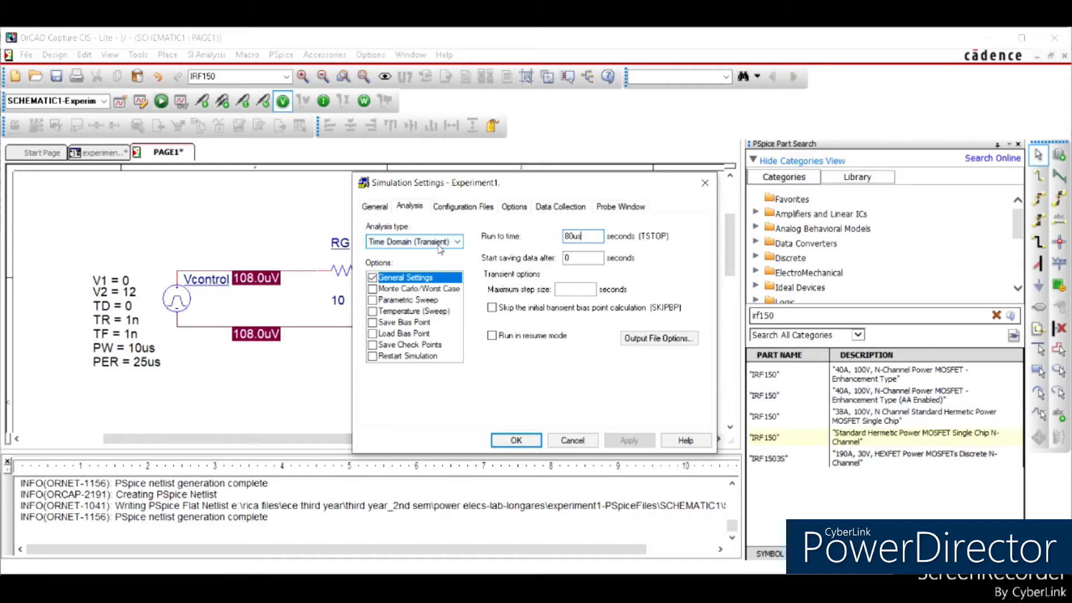
{"action": "left_click", "coordinate": [515, 441]}
Switch to the PSpice A/D results and plot the trace V(Vcontrol:+).
{"action": "mouse_move", "coordinate": [707, 575]}
{"action": "left_click", "coordinate": [707, 543]}
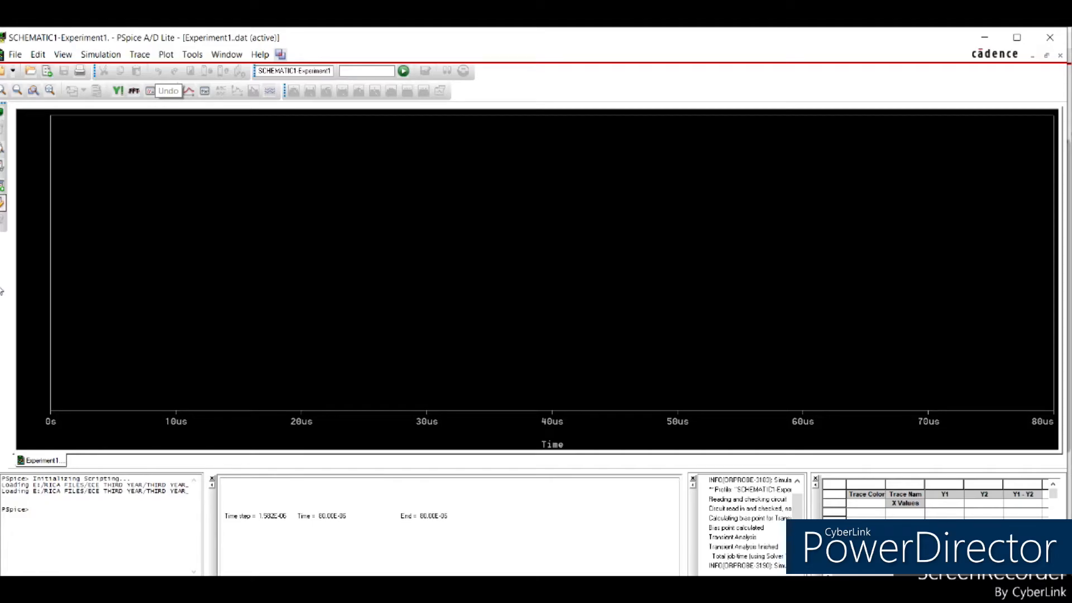
{"action": "left_click", "coordinate": [141, 55]}
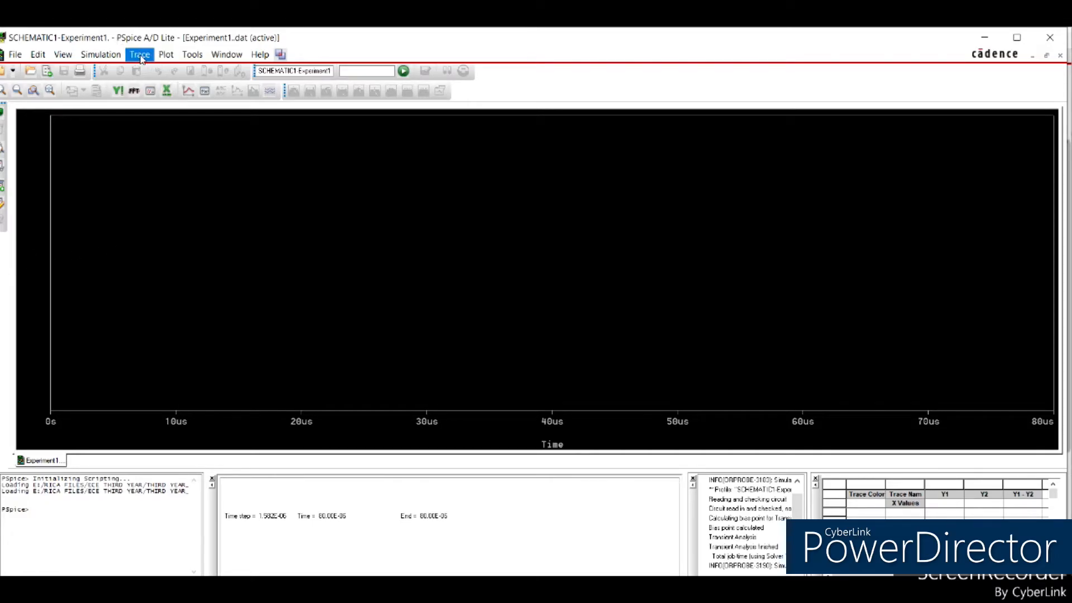
{"action": "left_click", "coordinate": [165, 70]}
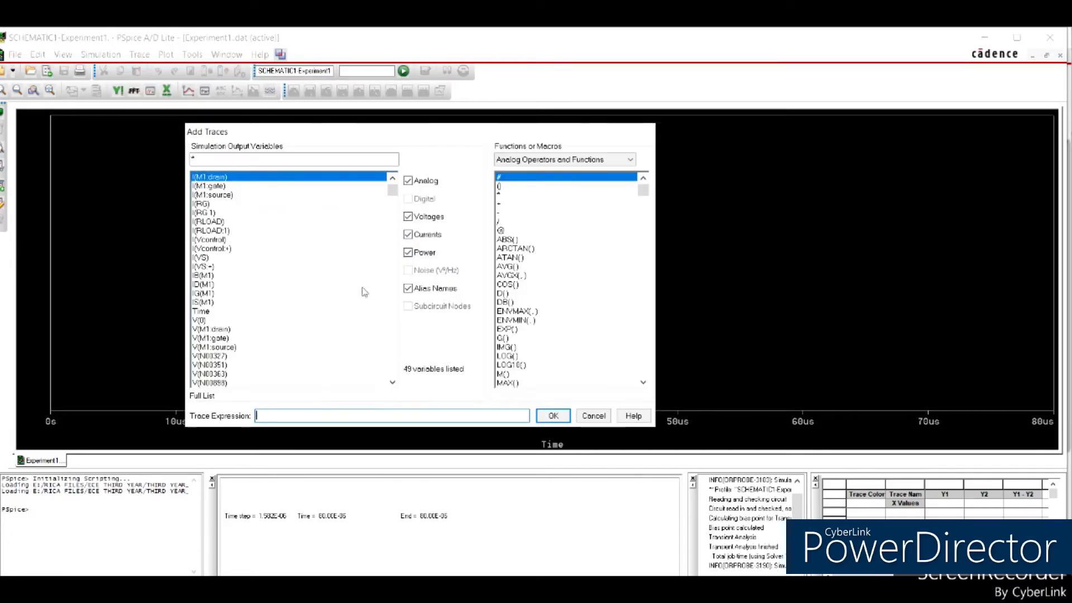
{"action": "left_click_drag", "start_coordinate": [393, 237], "coordinate": [396, 349]}
{"action": "left_click", "coordinate": [247, 230]}
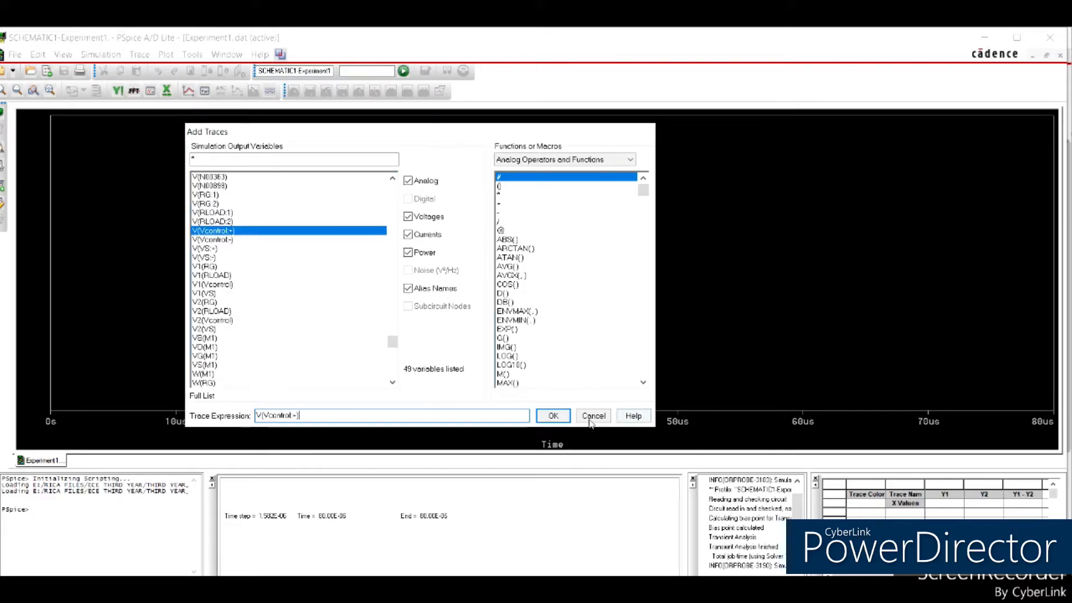
{"action": "left_click", "coordinate": [552, 417]}
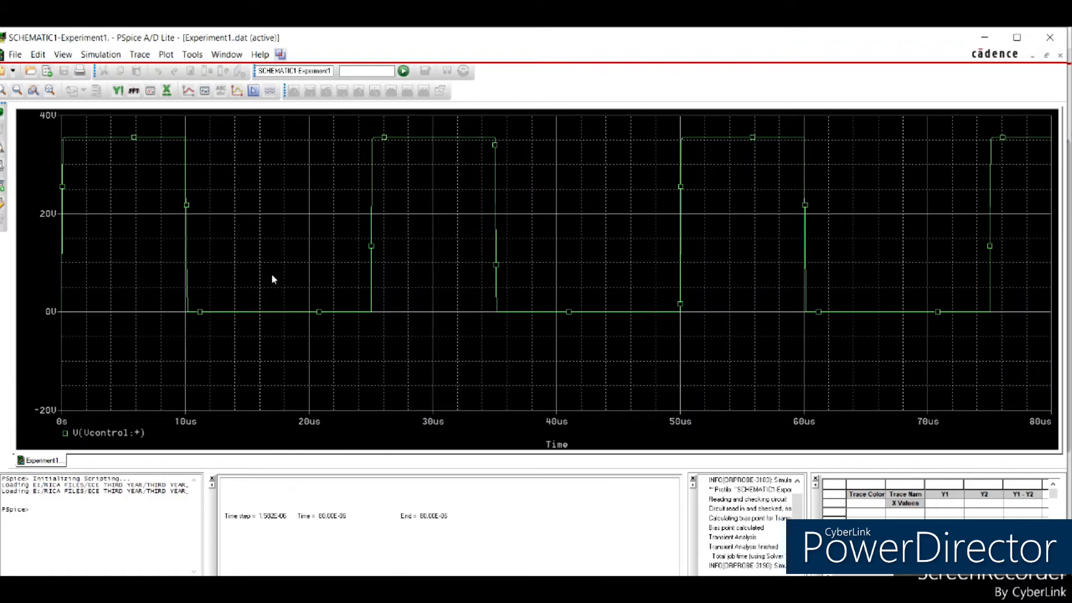
Add the trace V1(RG) to the plot.
{"action": "left_click", "coordinate": [140, 55]}
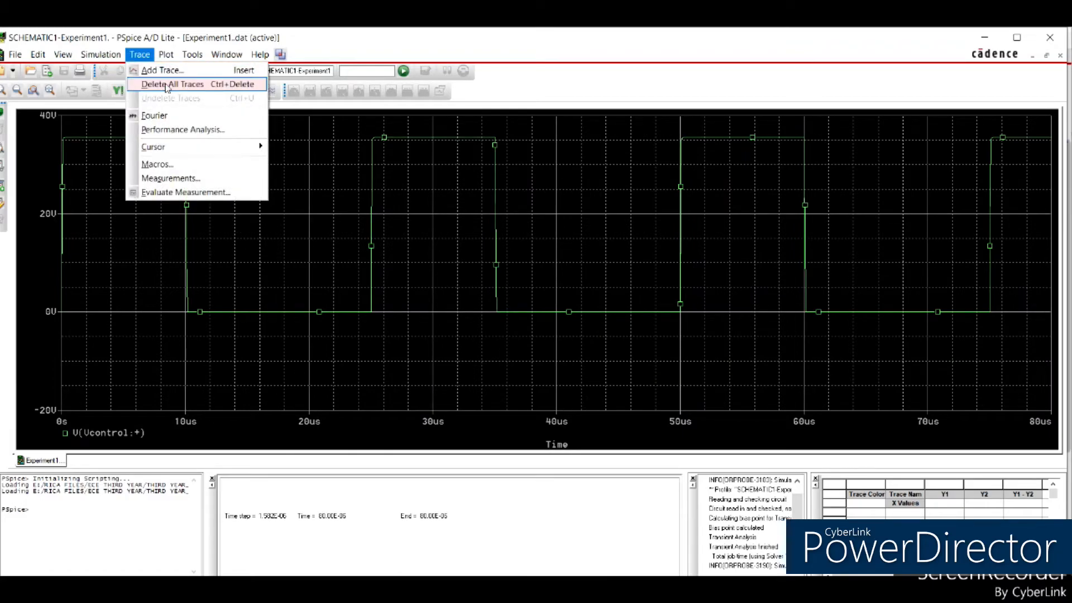
{"action": "left_click", "coordinate": [167, 70]}
{"action": "left_click_drag", "start_coordinate": [395, 192], "coordinate": [380, 395]}
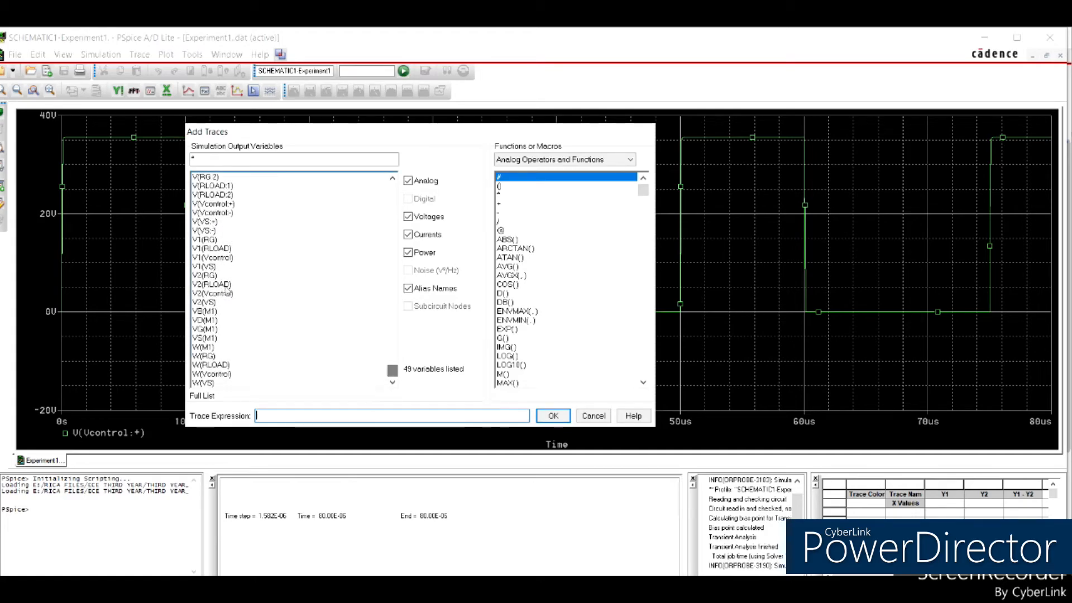
{"action": "left_click", "coordinate": [207, 240]}
{"action": "left_click", "coordinate": [561, 416]}
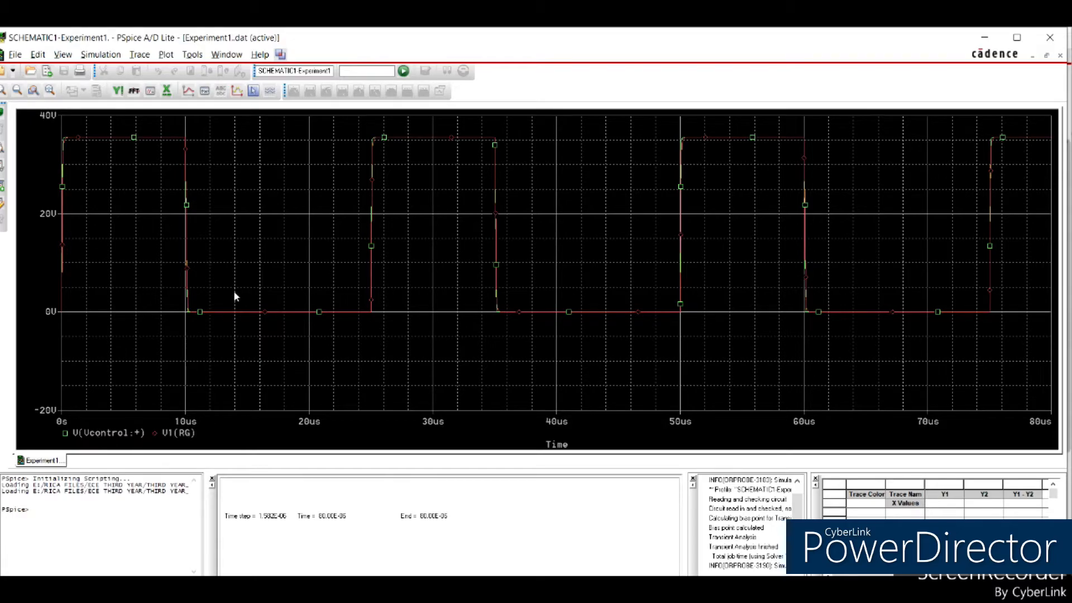
{"action": "left_click", "coordinate": [96, 431]}
{"action": "left_click", "coordinate": [179, 434]}
{"action": "key", "text": "alt+Tab"}
{"action": "key", "text": "alt+Tab"}
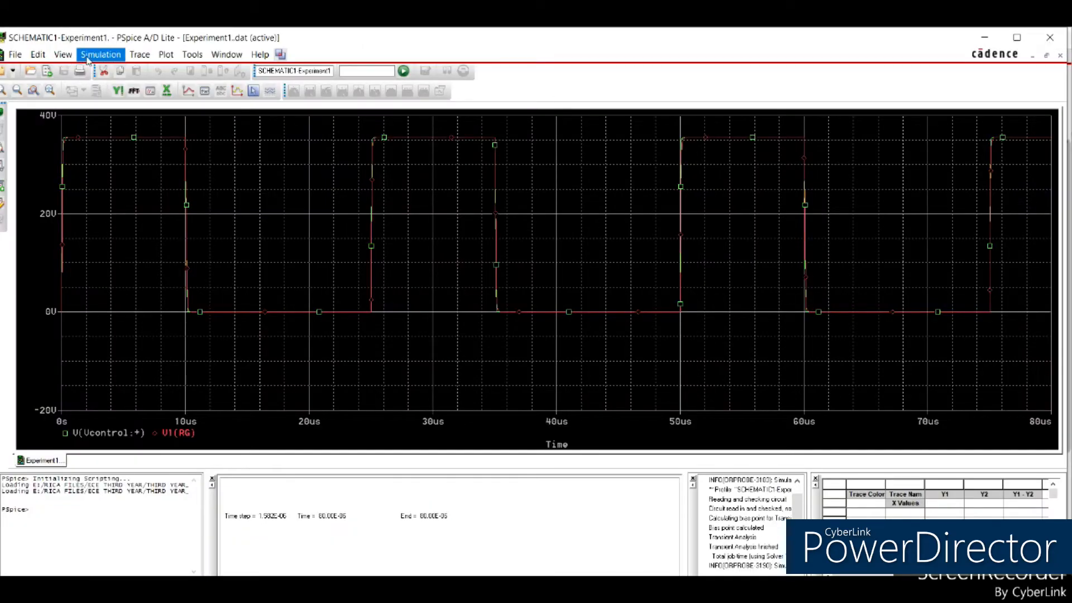
Add the trace V(M1:gate) to the plot.
{"action": "left_click", "coordinate": [140, 54]}
{"action": "left_click", "coordinate": [154, 74]}
{"action": "left_click_drag", "start_coordinate": [393, 187], "coordinate": [394, 262]}
{"action": "left_click", "coordinate": [212, 249]}
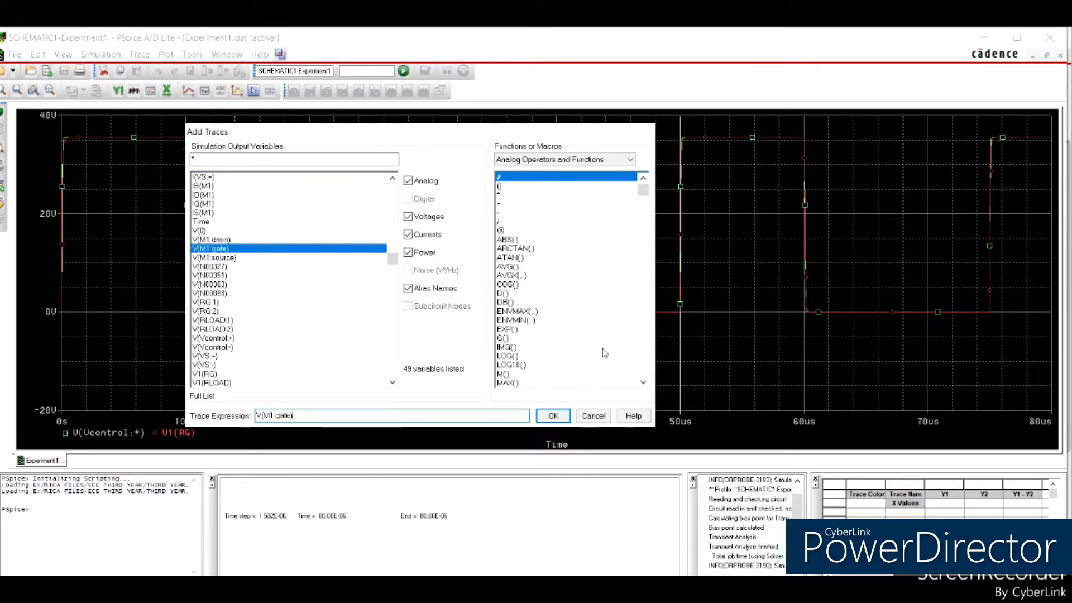
{"action": "left_click", "coordinate": [553, 415]}
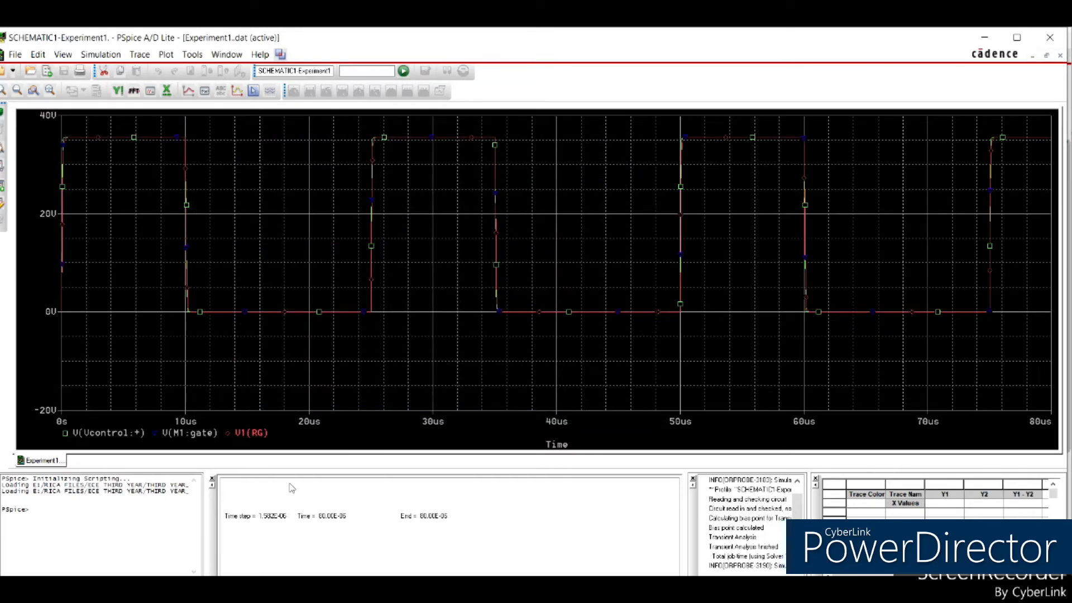
{"action": "left_click", "coordinate": [157, 435]}
Switch to the OrCAD Capture schematic and examine the connections of Vcontrol, RG, M1 and RLOAD.
{"action": "key", "text": "alt+Tab"}
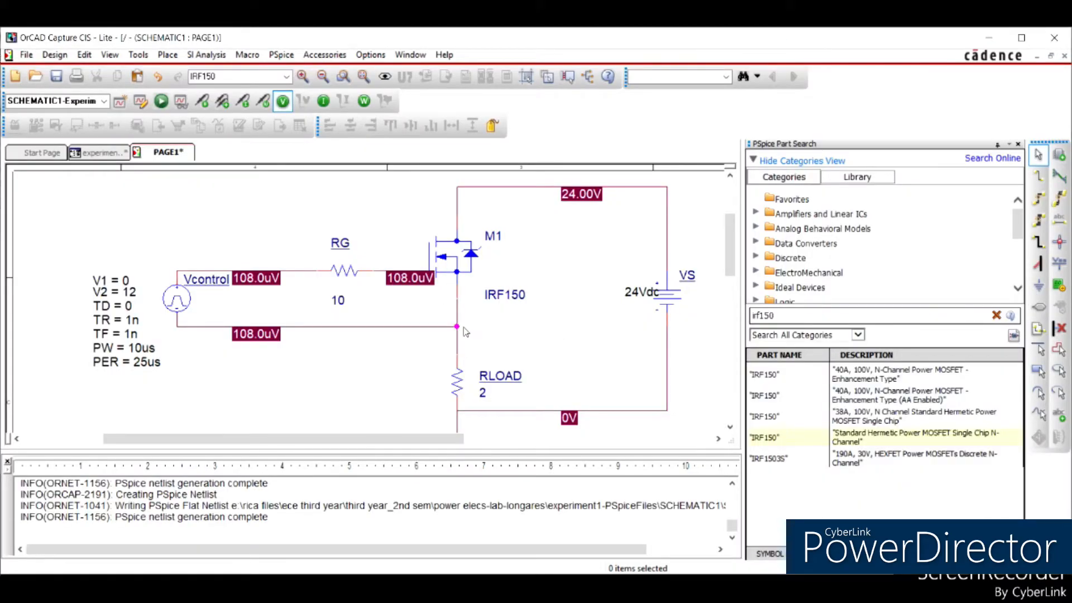
{"action": "scroll", "coordinate": [467, 332], "scroll_direction": "down", "scroll_amount": 2}
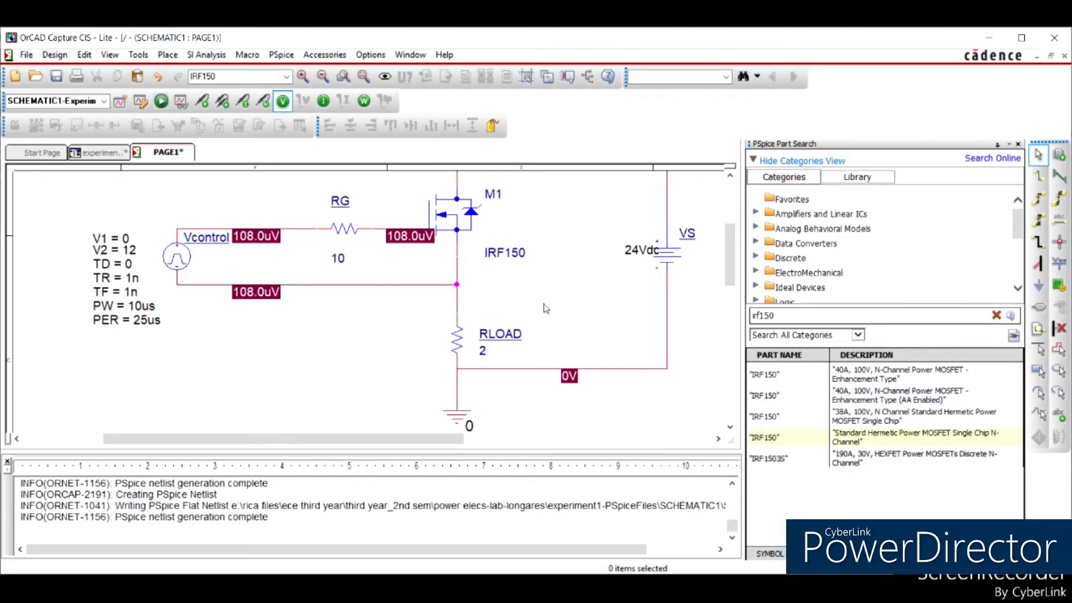
{"action": "scroll", "coordinate": [472, 295], "scroll_direction": "up", "scroll_amount": 2}
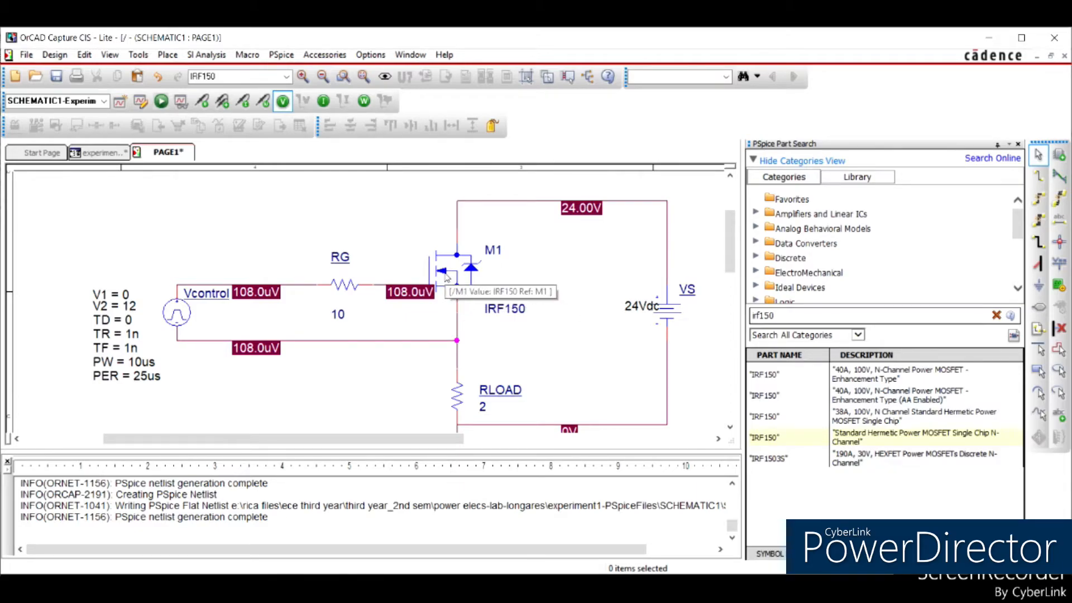
{"action": "left_click_drag", "start_coordinate": [733, 240], "coordinate": [733, 261]}
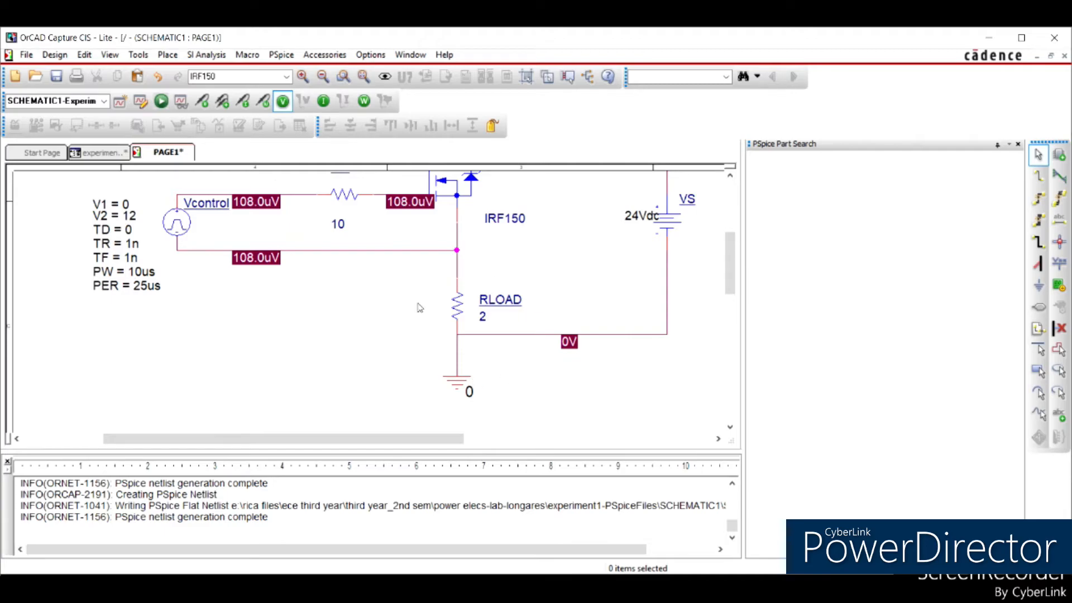
{"action": "scroll", "coordinate": [512, 323], "scroll_direction": "up", "scroll_amount": 3}
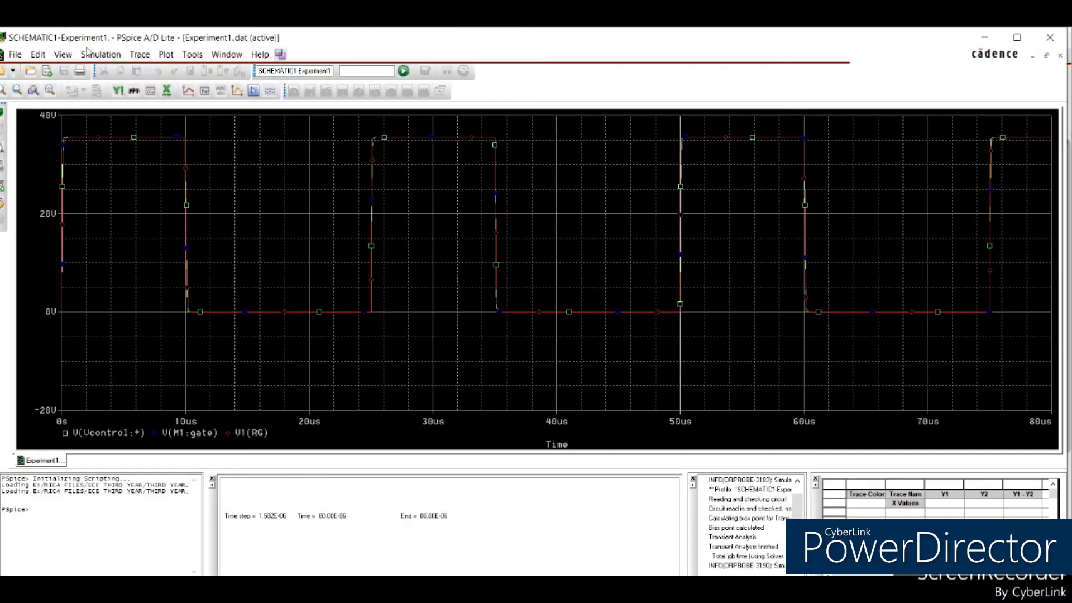
Add the trace V(RLOAD:2) to the PSpice A/D plot.
{"action": "left_click", "coordinate": [139, 54]}
{"action": "left_click", "coordinate": [162, 70]}
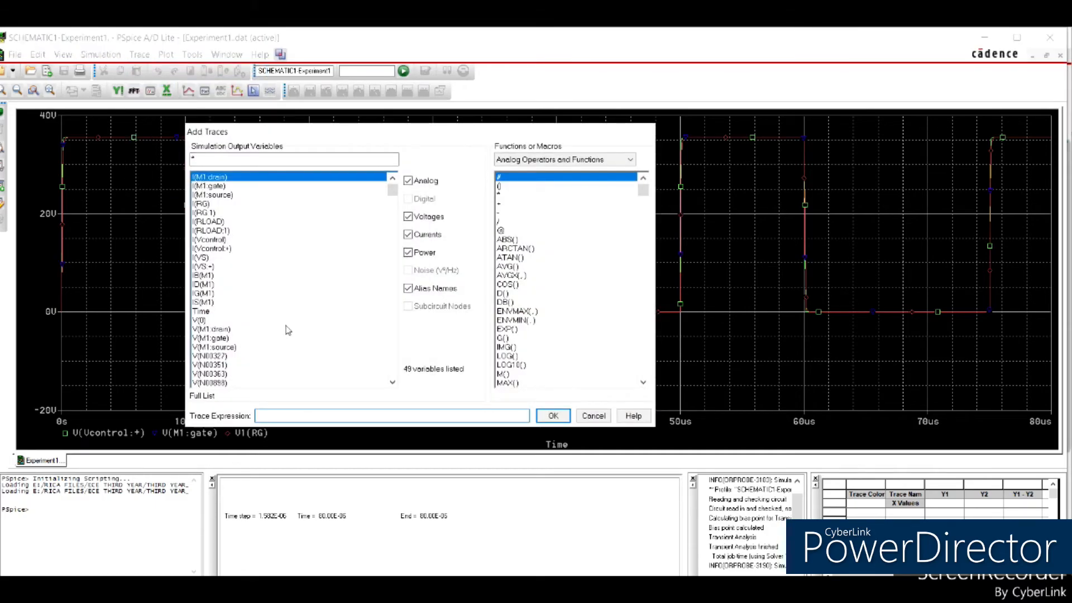
{"action": "scroll", "coordinate": [393, 230], "scroll_direction": "down", "scroll_amount": 1}
{"action": "left_click_drag", "start_coordinate": [394, 231], "coordinate": [384, 350]}
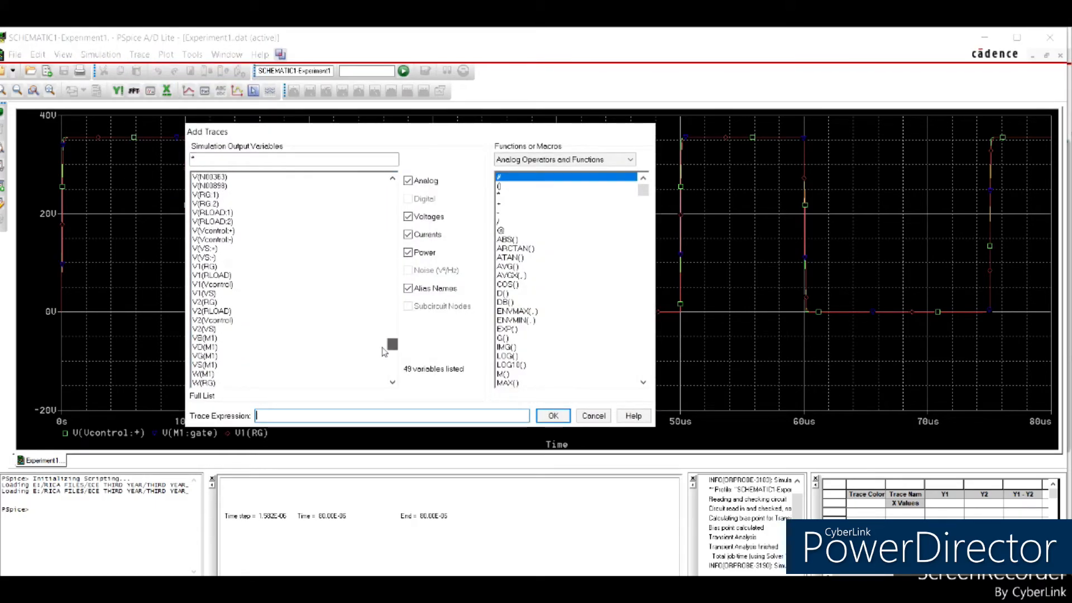
{"action": "left_click", "coordinate": [234, 222]}
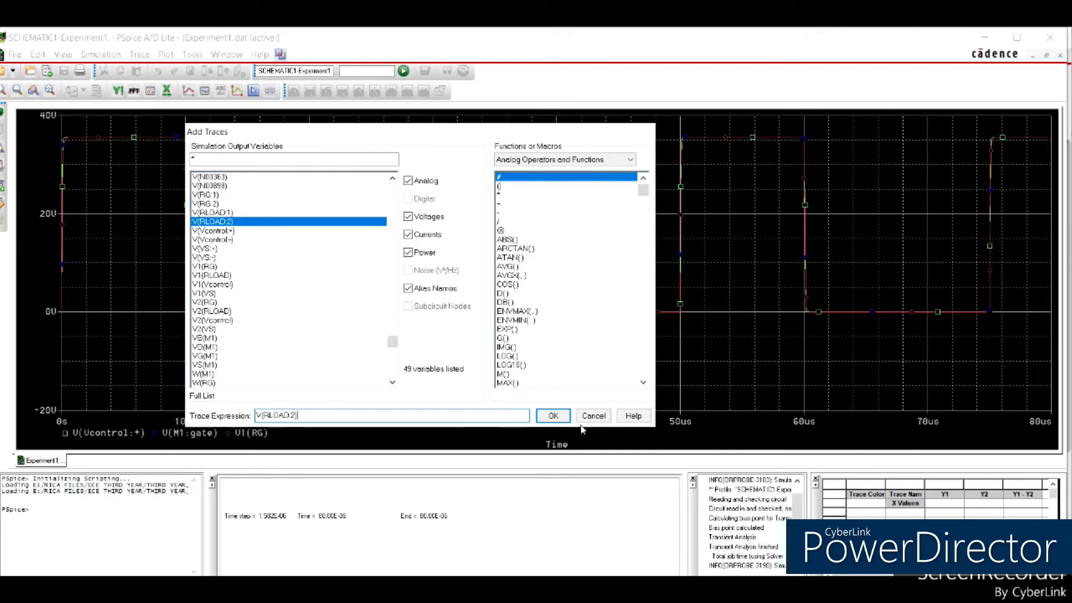
{"action": "left_click", "coordinate": [553, 416]}
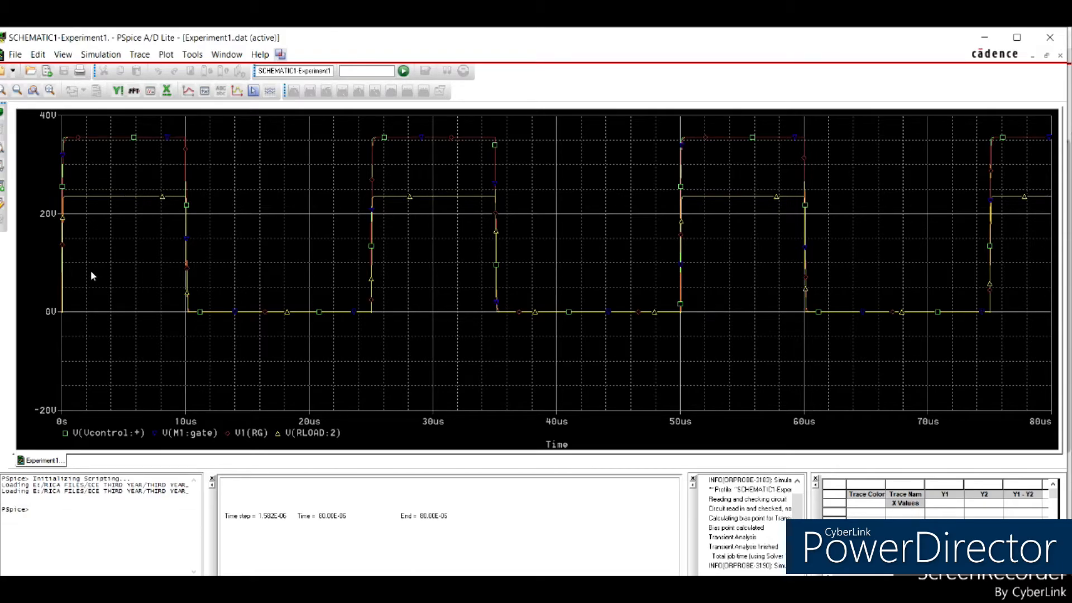
Pick out the V(Vcontrol:+), V(M1:gate) and V1(RG) traces and compare them with the OrCAD Capture schematic.
{"action": "left_click", "coordinate": [100, 432]}
{"action": "left_click", "coordinate": [186, 431]}
{"action": "left_click", "coordinate": [242, 433]}
{"action": "left_click", "coordinate": [675, 586]}
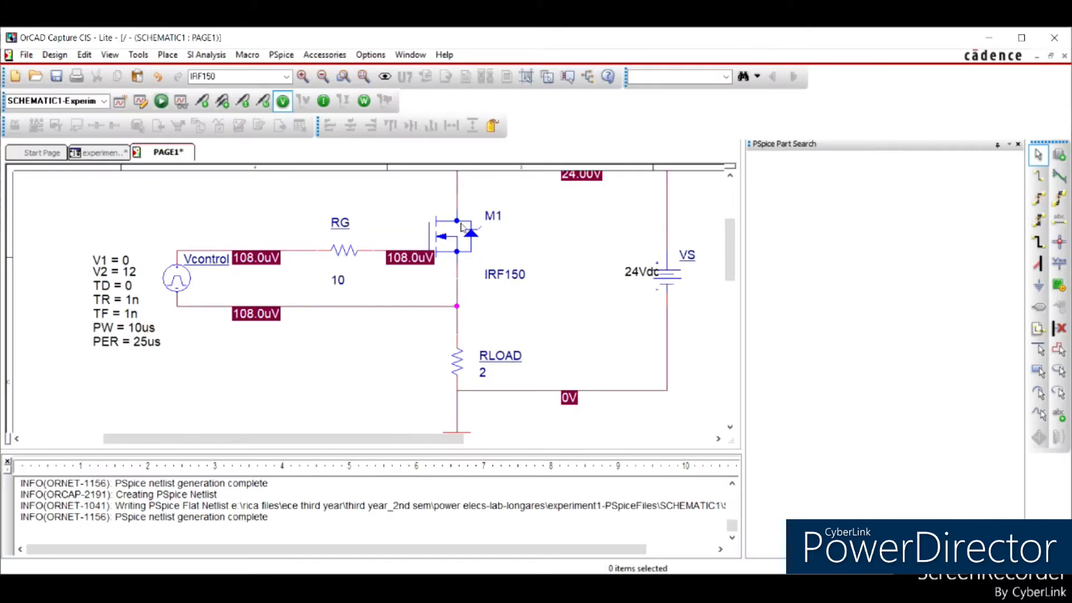
{"action": "scroll", "coordinate": [307, 327], "scroll_direction": "up", "scroll_amount": 1}
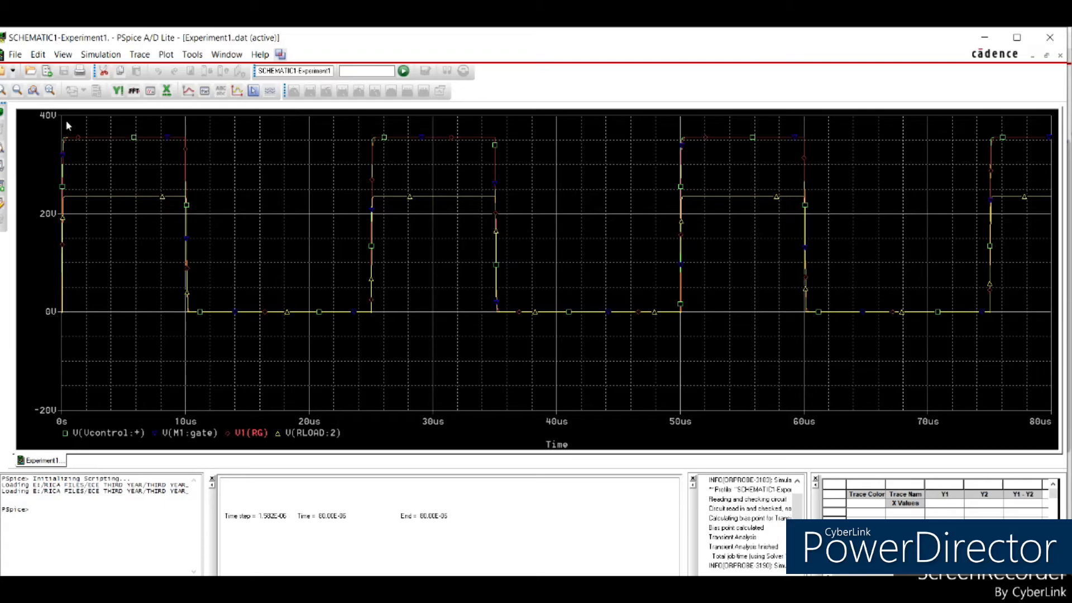
Highlight the V(Vcontrol:+), V(M1:gate) and V1(RG) traces one after another in the PSpice A/D plot, then clear the selection.
{"action": "left_click", "coordinate": [165, 125]}
{"action": "left_click", "coordinate": [110, 433]}
{"action": "left_click", "coordinate": [190, 433]}
{"action": "left_click", "coordinate": [249, 434]}
{"action": "left_click", "coordinate": [100, 178]}
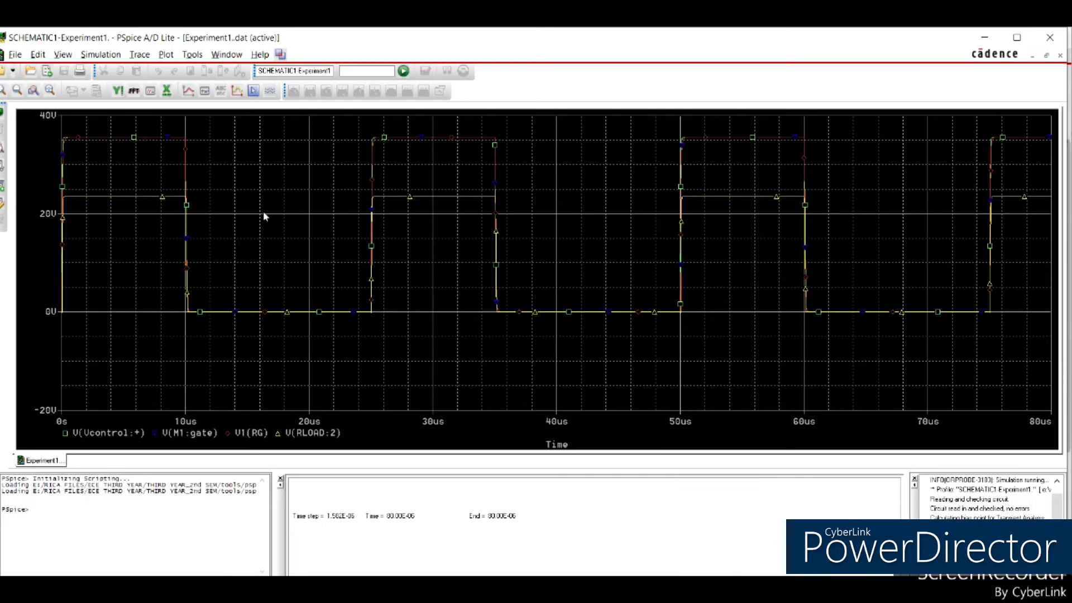
Turn on the plot cursor, read the V(Vcontrol:+) trace at about 4.75 us, and turn the cursor off.
{"action": "right_click", "coordinate": [254, 138]}
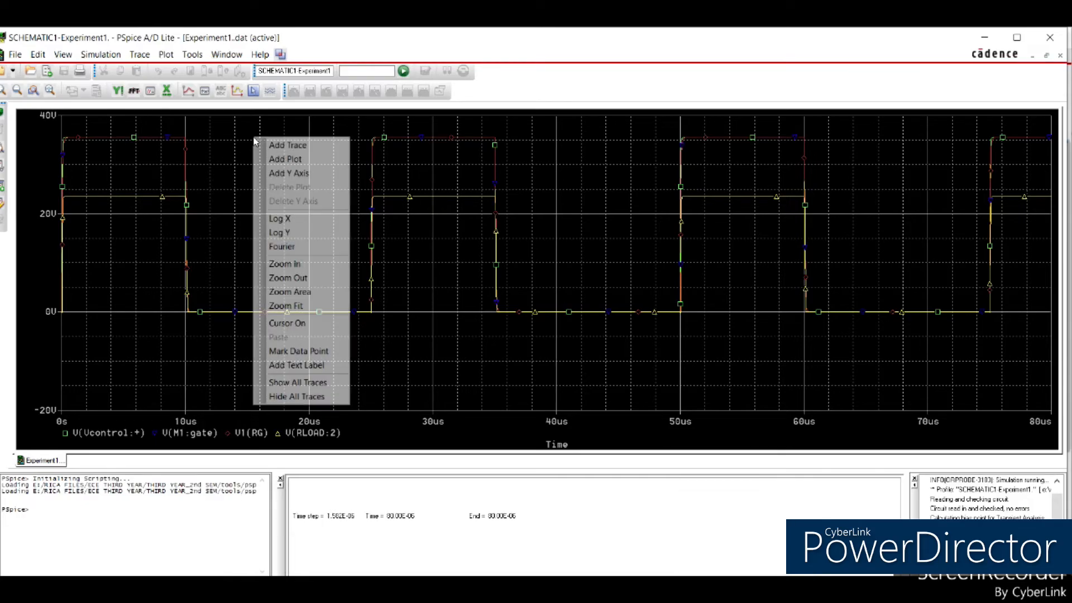
{"action": "left_click", "coordinate": [286, 322]}
{"action": "left_click_drag", "start_coordinate": [144, 134], "coordinate": [121, 178]}
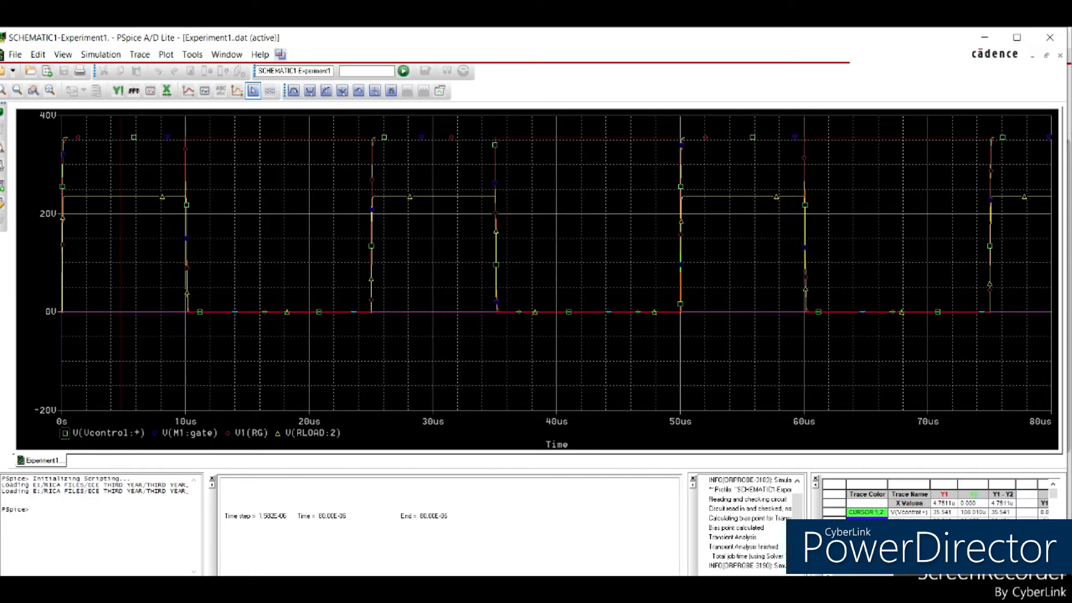
{"action": "left_click", "coordinate": [252, 91]}
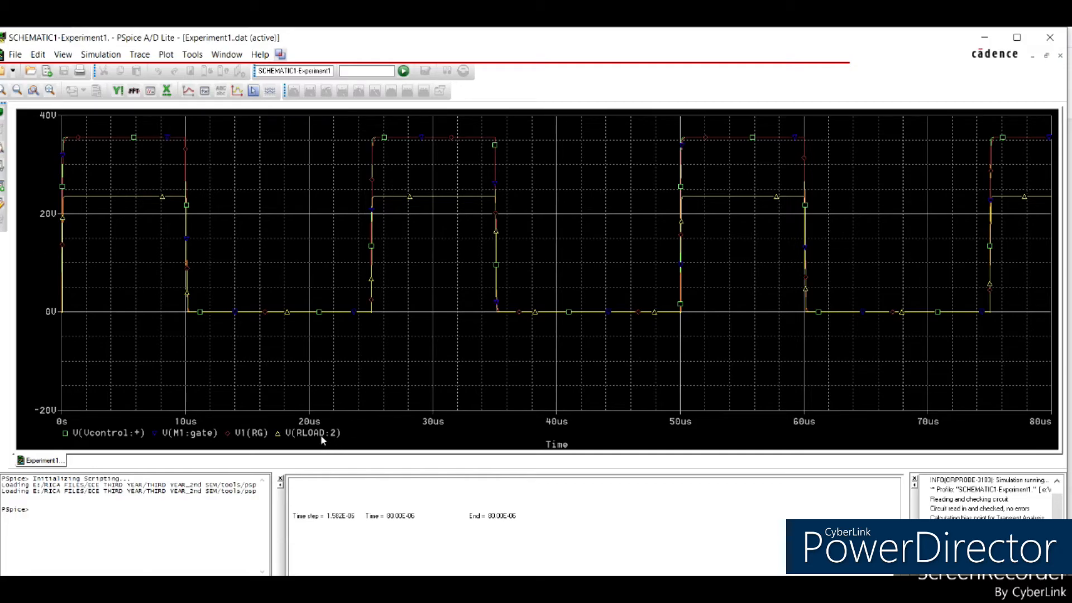
Turn the plot cursor on again and read the trace values at about 5.16 us within the first pulse.
{"action": "left_click", "coordinate": [254, 91]}
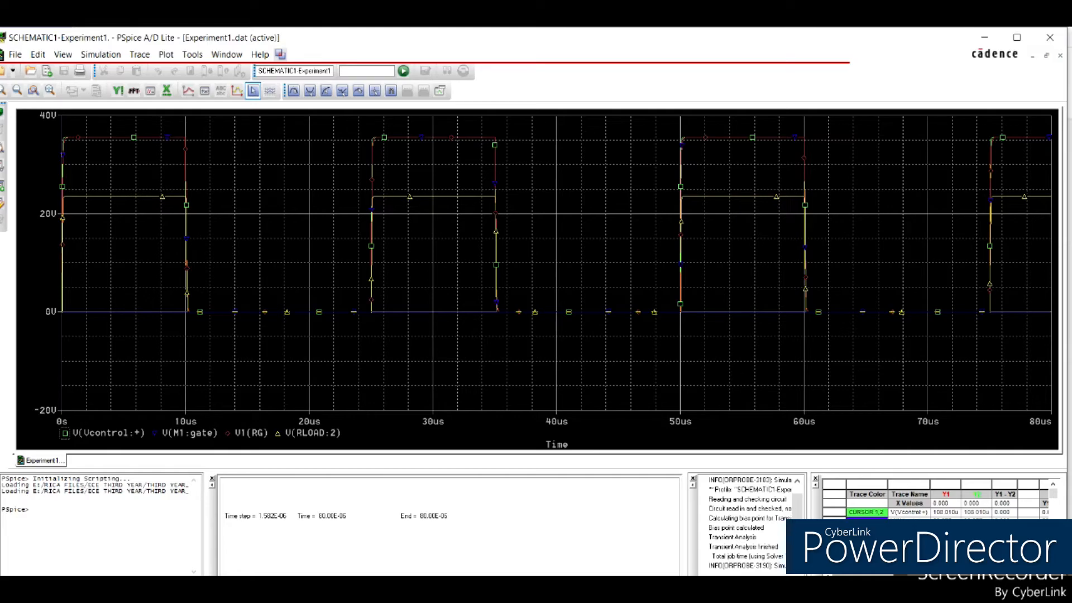
{"action": "left_click_drag", "start_coordinate": [64, 227], "coordinate": [125, 261]}
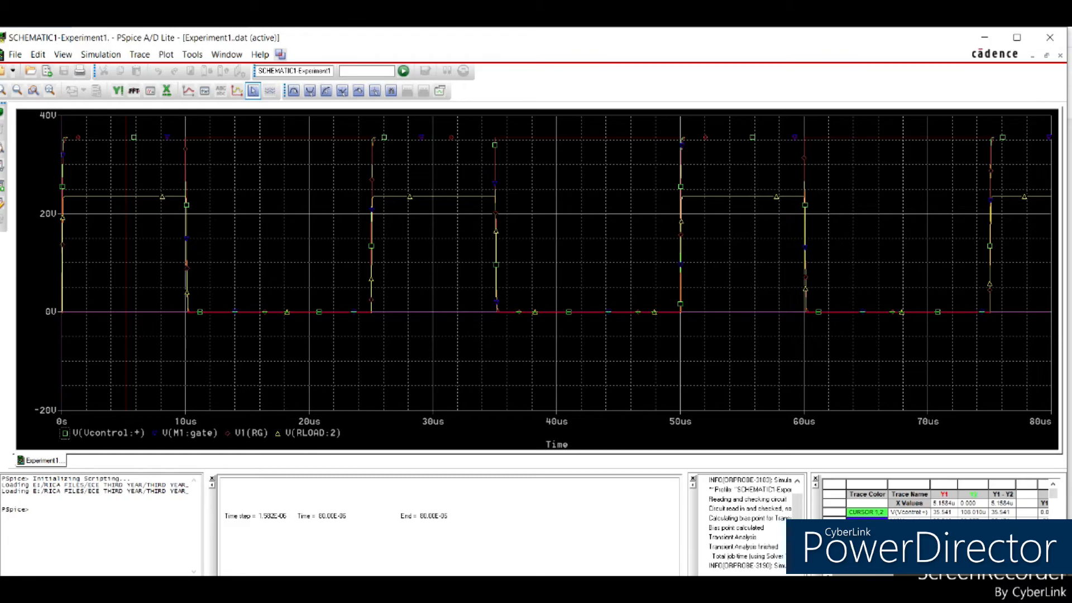
Switch to CONCLUSION_PPT.pptx in WPS Office and examine the drain current versus gate-source voltage graph on slide 2.
{"action": "key", "text": "alt+Tab"}
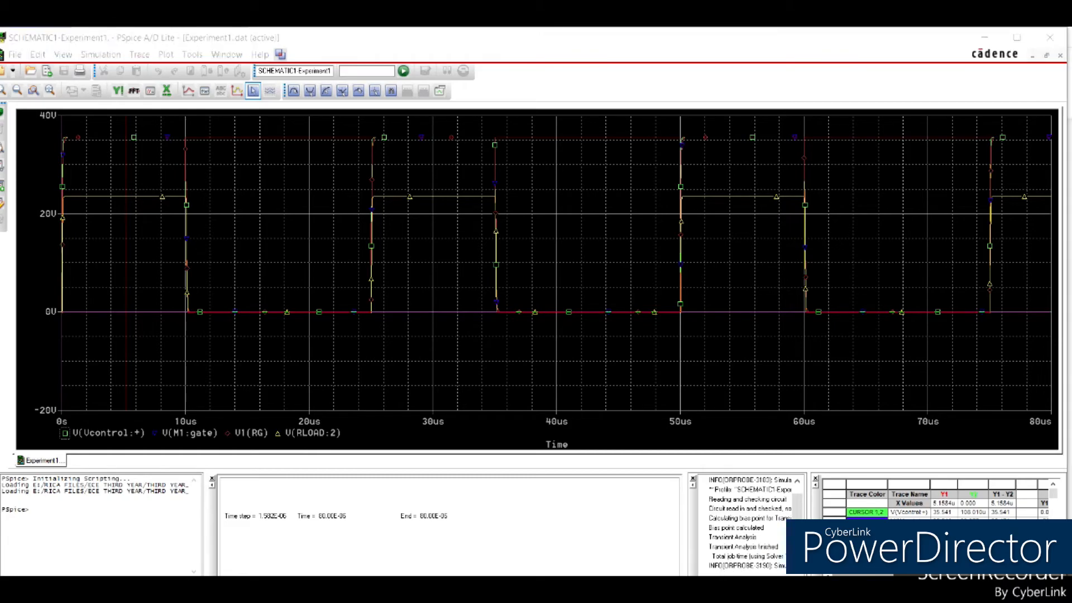
{"action": "scroll", "coordinate": [506, 391], "scroll_direction": "down", "scroll_amount": 1}
{"action": "scroll", "coordinate": [506, 374], "scroll_direction": "up", "scroll_amount": 2}
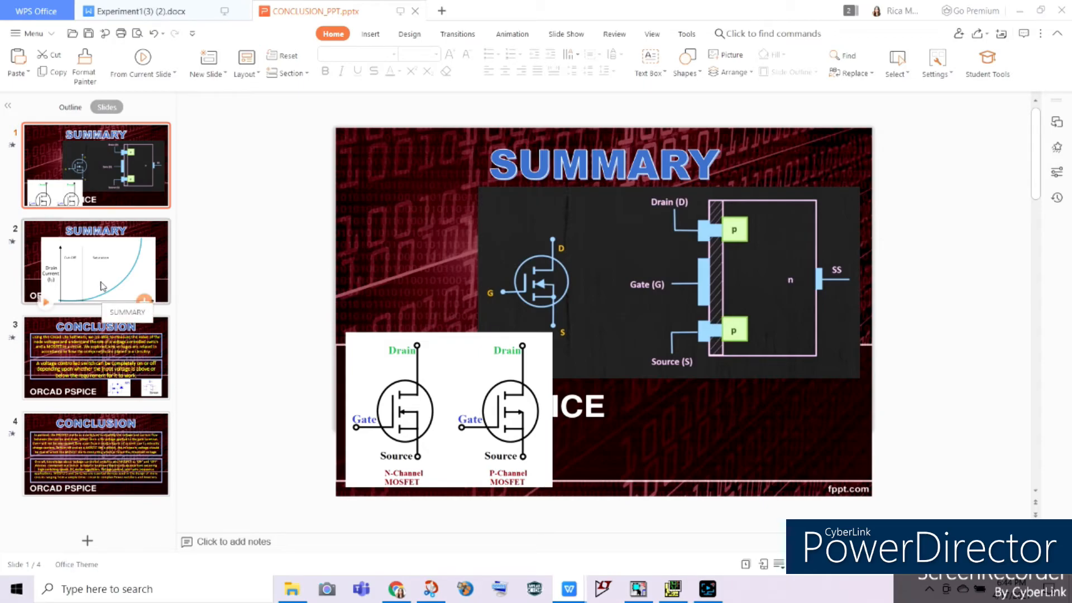
{"action": "left_click", "coordinate": [147, 271]}
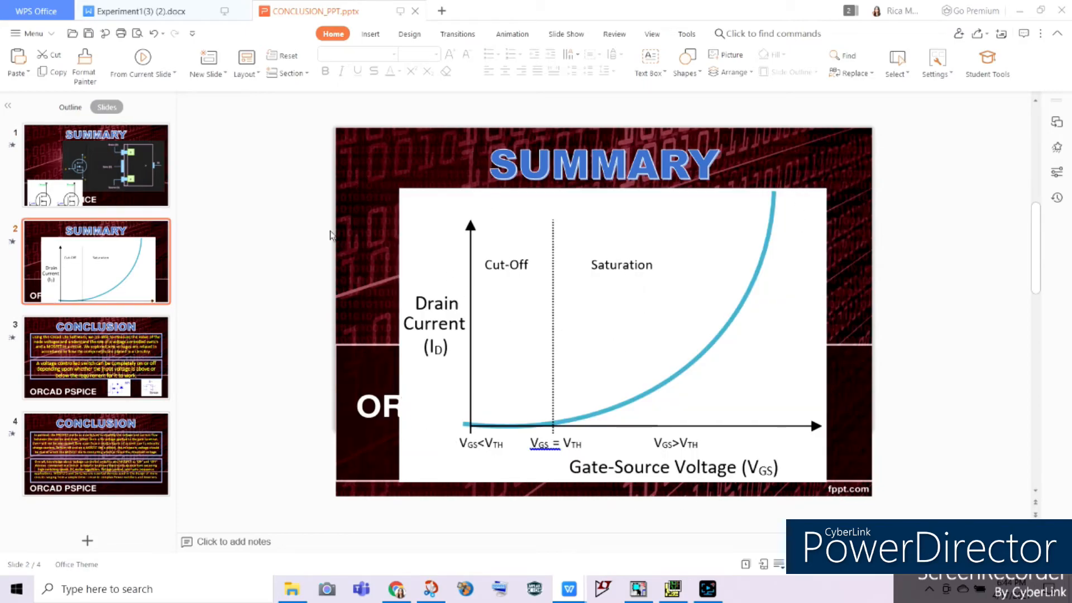
{"action": "left_click", "coordinate": [553, 271]}
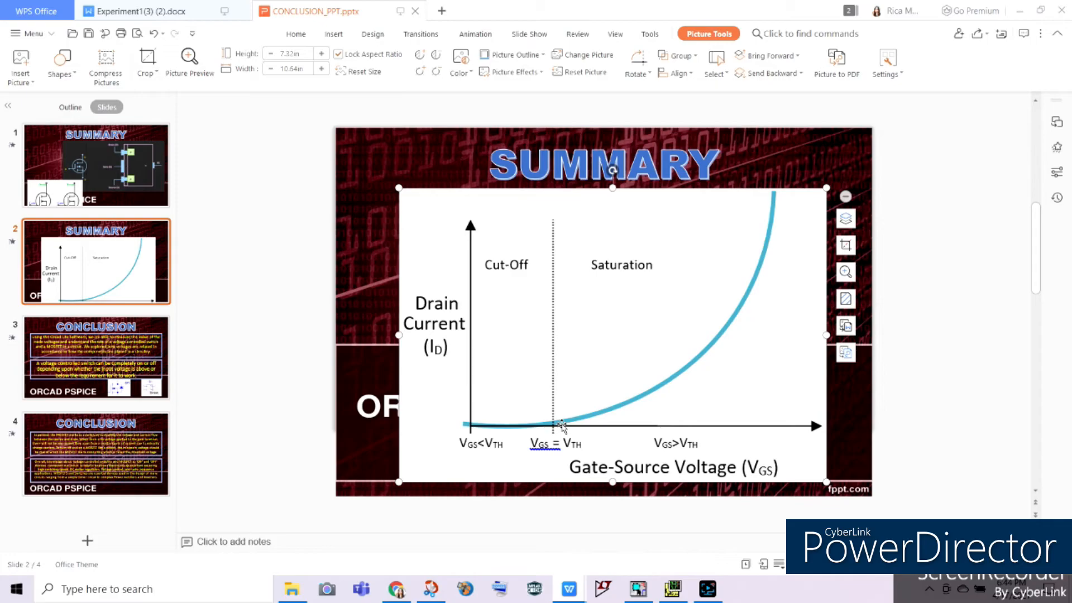
Compare the PSpice A/D waveforms with the cut-off and saturation regions in the slide 2 graph.
{"action": "left_click", "coordinate": [673, 591]}
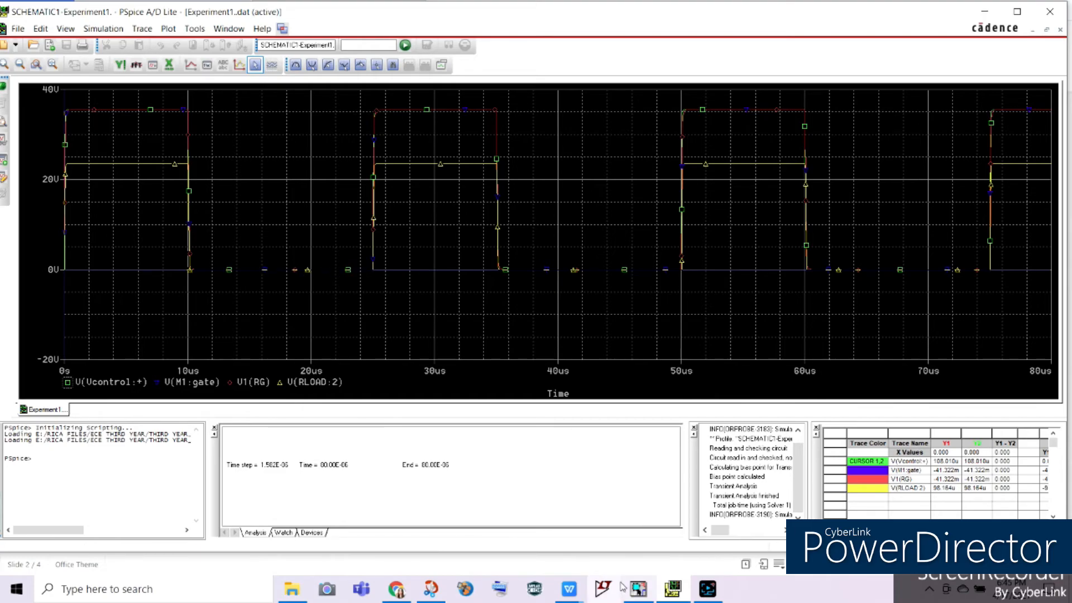
{"action": "left_click", "coordinate": [580, 596]}
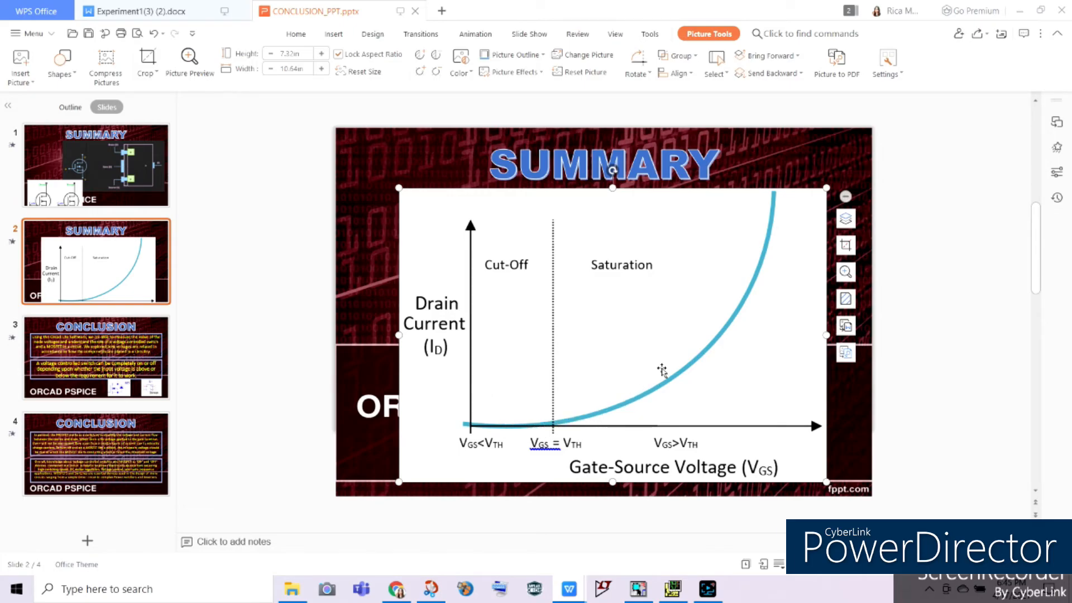
{"action": "left_click", "coordinate": [673, 589]}
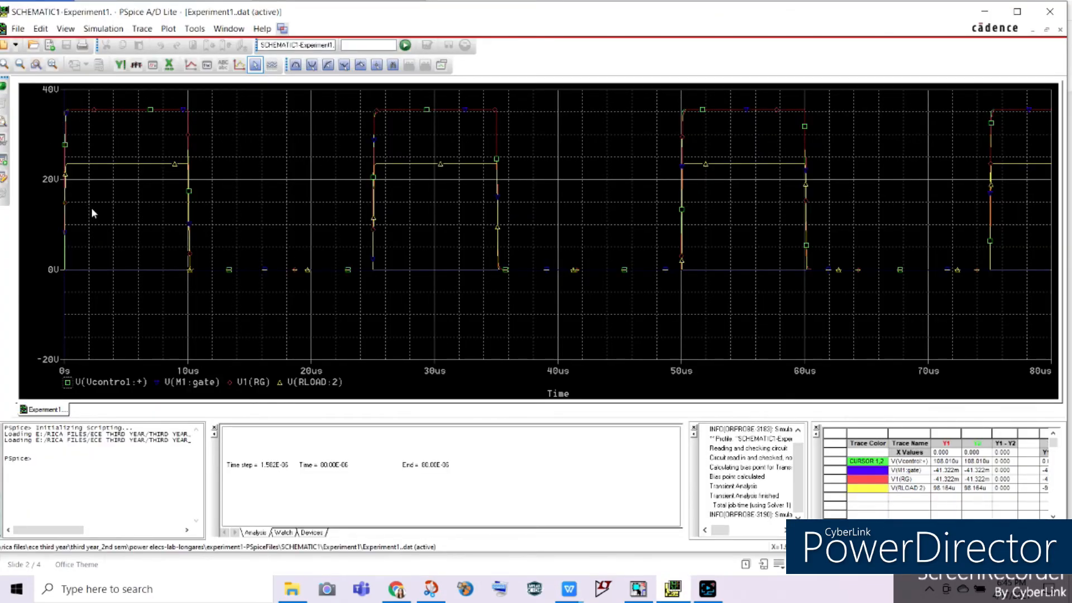